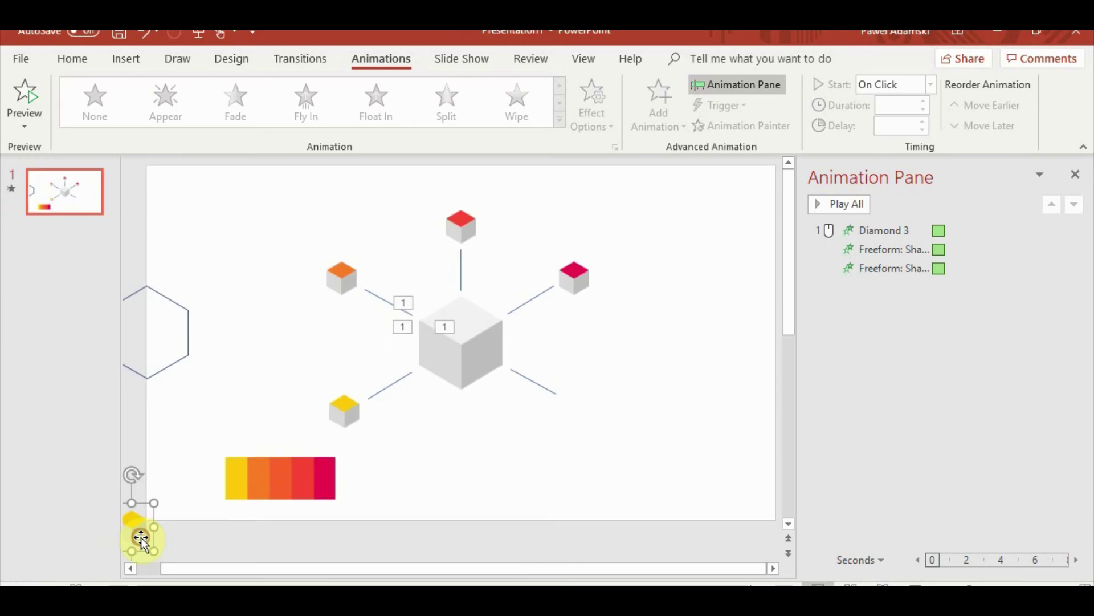
Step: Add a Lines motion path to the yellow cube placed outside the slide's lower-left corner
left_click(137, 527)
left_click(559, 121)
scroll(228, 320, "down", 2)
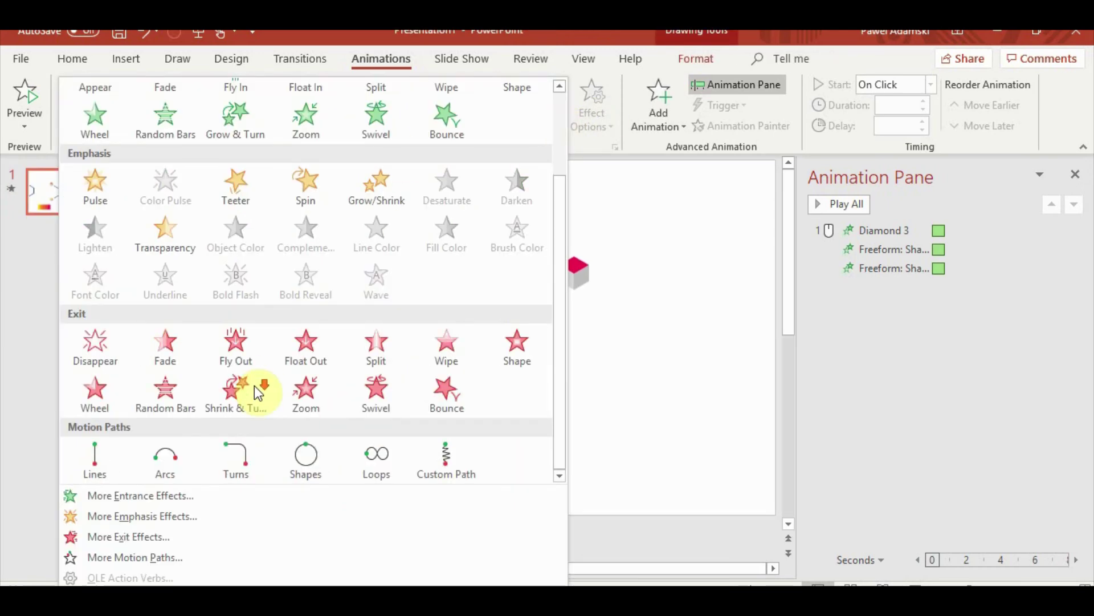
left_click(98, 454)
left_click(185, 543)
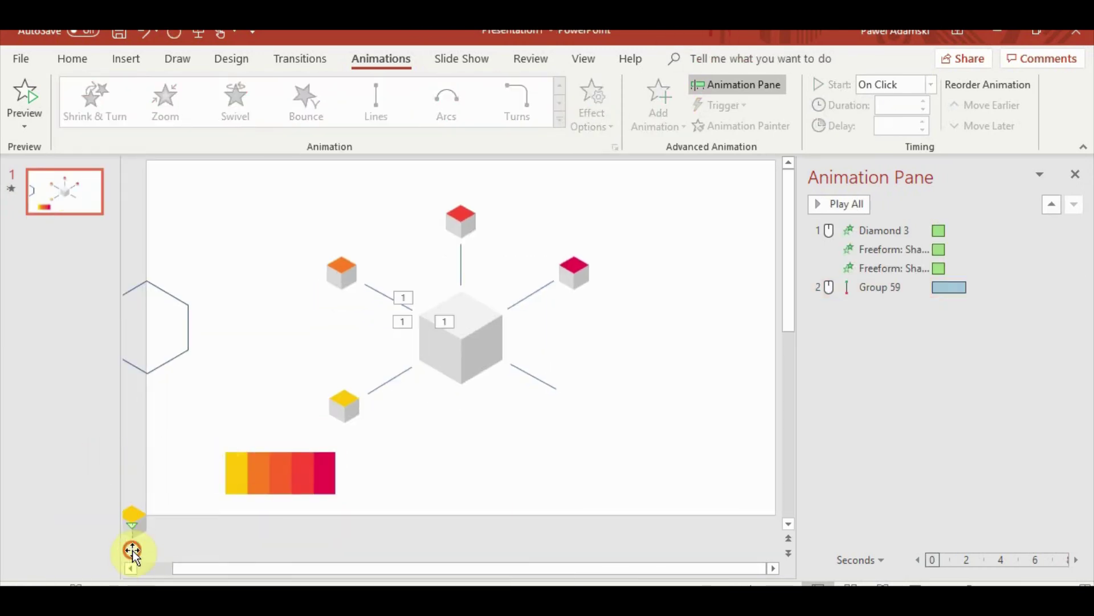
Step: Move the end point of the yellow cube's motion path onto the yellow cube beside the lower-left connector line
left_click(133, 550)
left_click_drag(213, 567, 116, 570)
scroll(149, 547, "down", 1)
left_click_drag(172, 542, 368, 339)
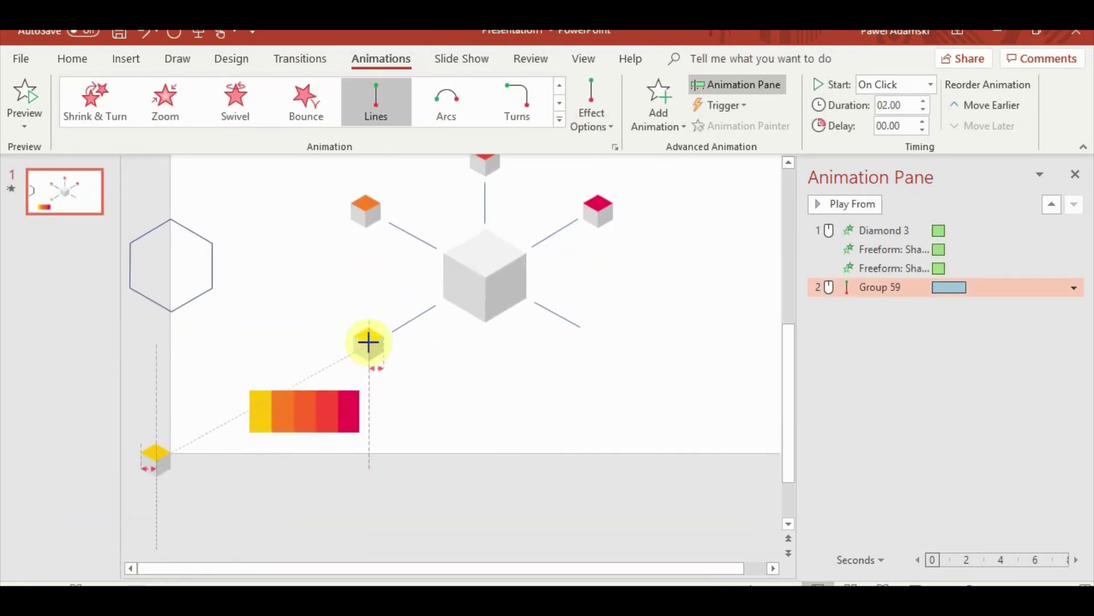
scroll(371, 359, "up", 1)
scroll(371, 359, "up", 2, "ctrl")
left_click(311, 468)
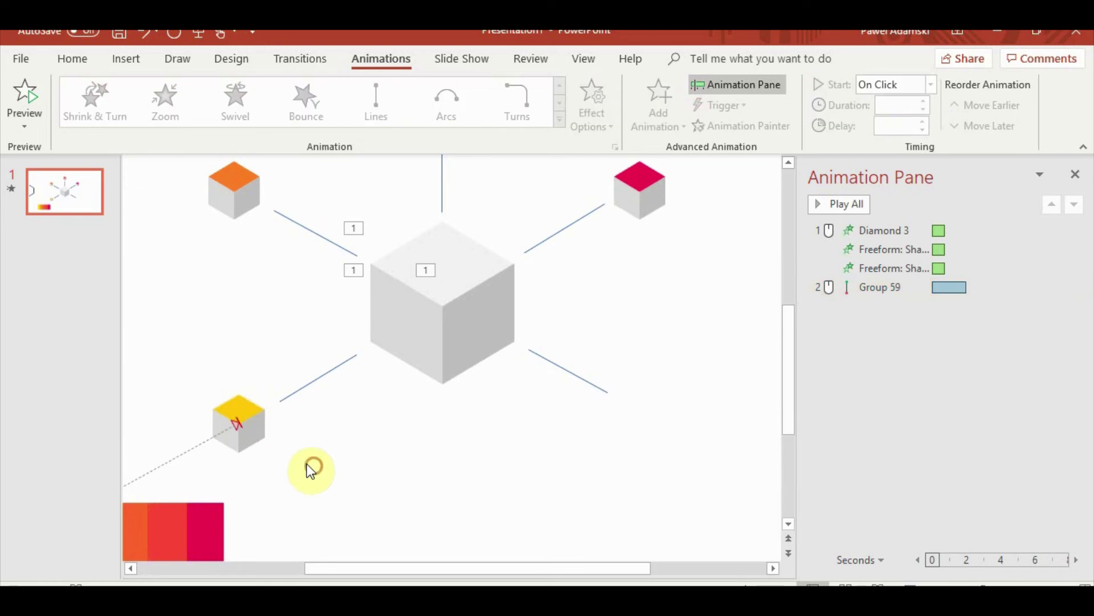
Step: Delete the original yellow cube beside the connector and check where the remaining yellow cube's motion path ends
left_click(261, 407)
key("Delete")
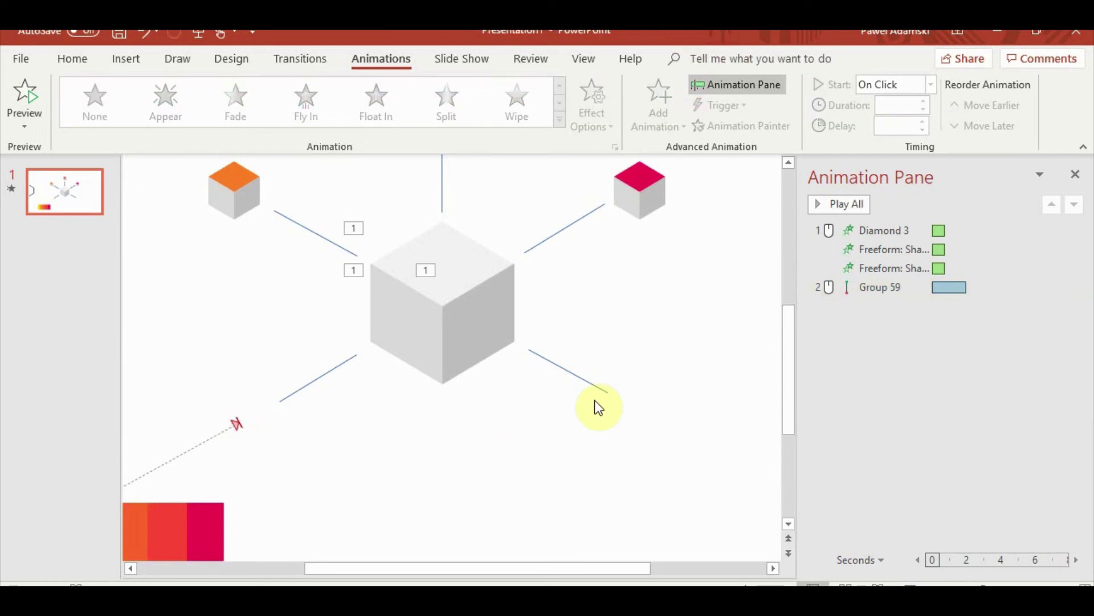
left_click(895, 288)
scroll(735, 329, "down", 2, "ctrl")
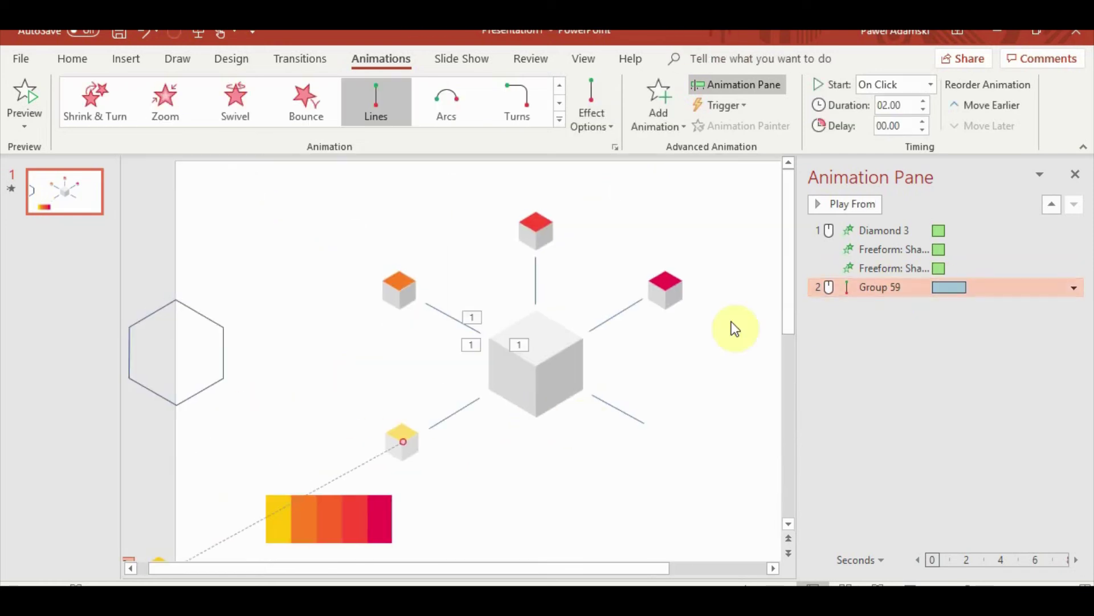
scroll(428, 405, "down", 1)
Step: Duplicate the orange cube and place the copy just outside the slide's upper-left corner
left_click(397, 250)
scroll(400, 332, "down", 1, "ctrl")
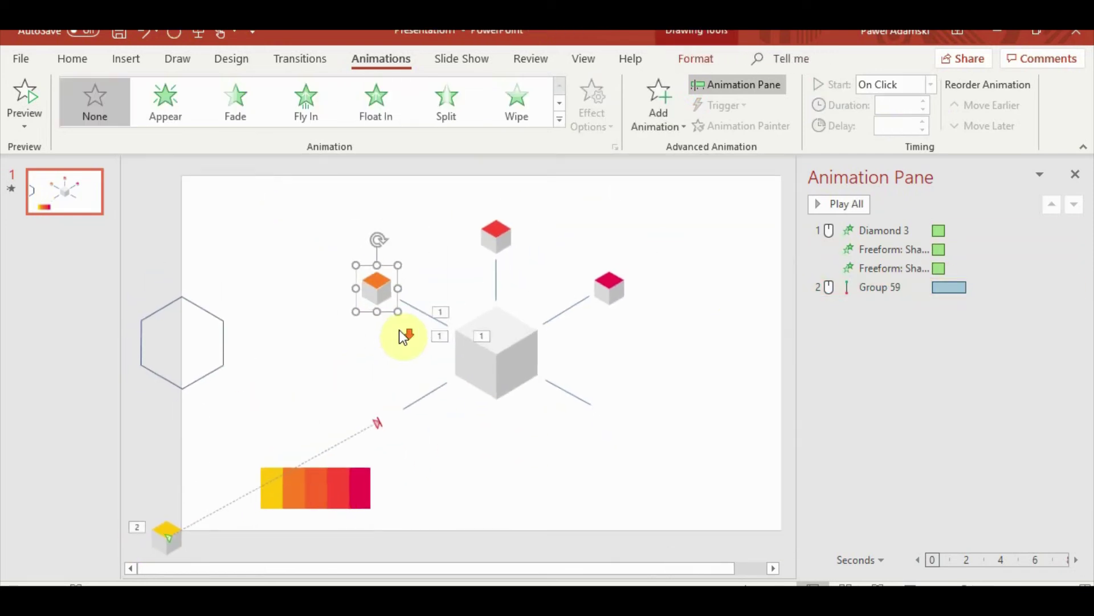
key("ctrl+v")
left_click_drag(387, 299, 160, 169)
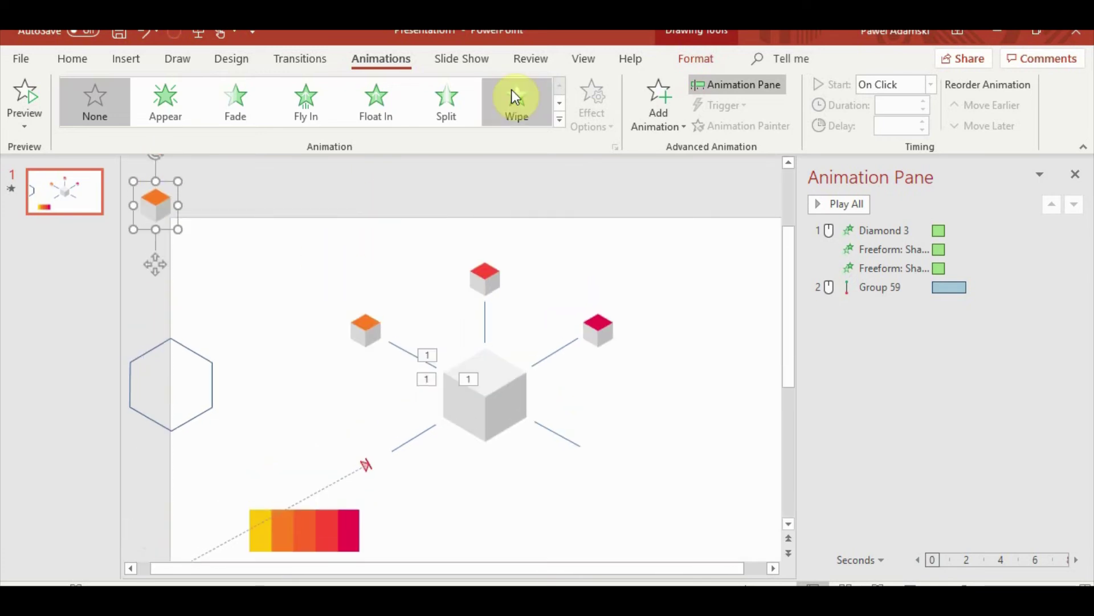
Step: Add a Lines motion path to the off-slide orange cube and end it on the original orange cube
left_click(558, 123)
scroll(121, 446, "down", 3)
left_click(121, 446)
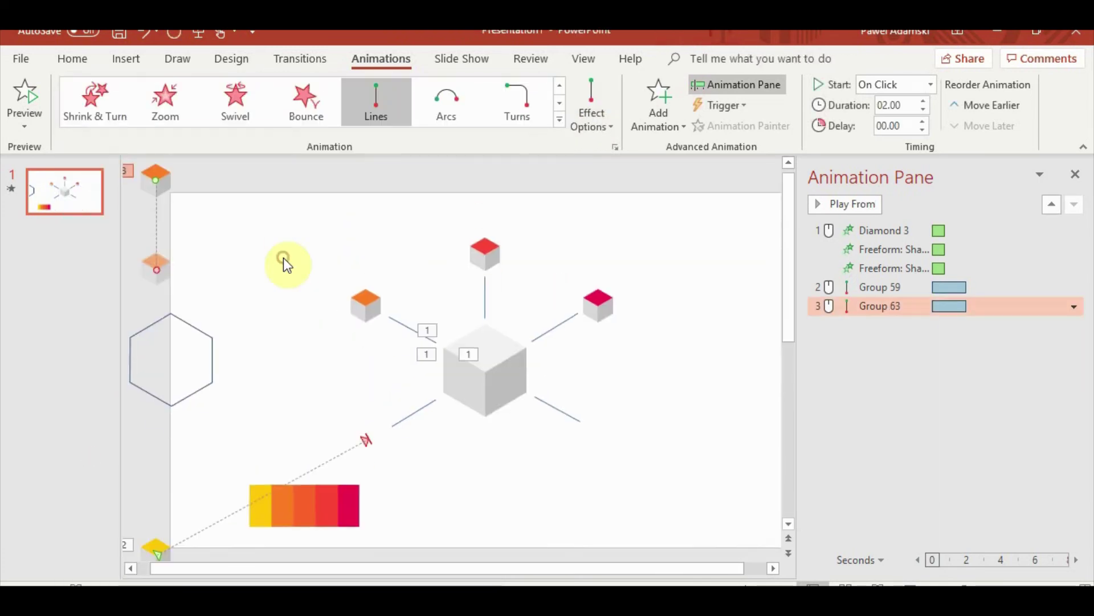
left_click_drag(155, 268, 363, 303)
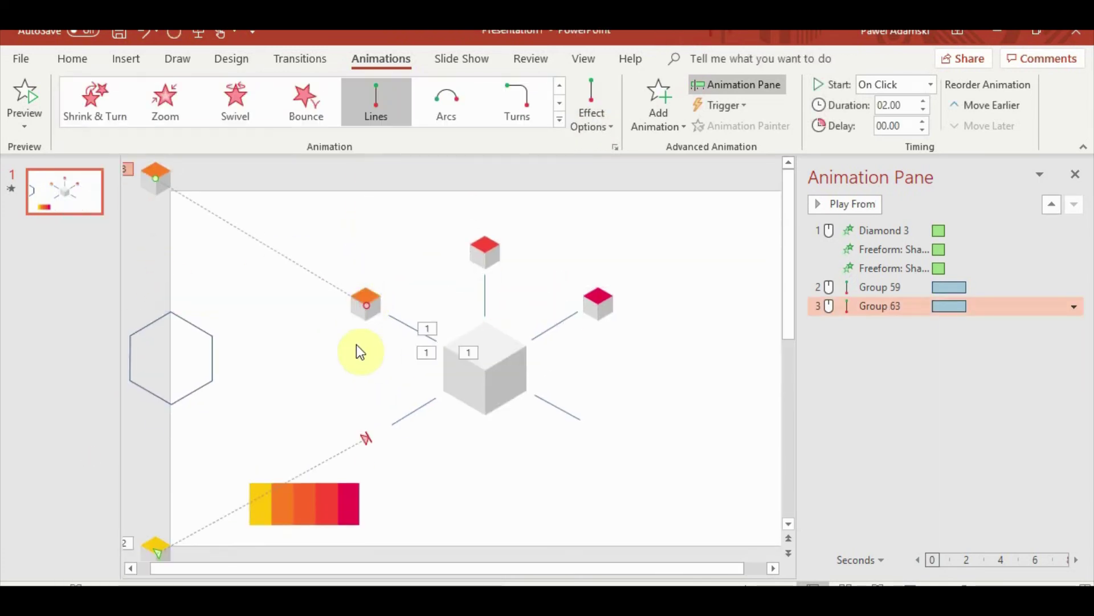
Step: Delete the original orange cube beside the upper-left connector line
left_click(381, 272)
left_click(369, 297)
key("Delete")
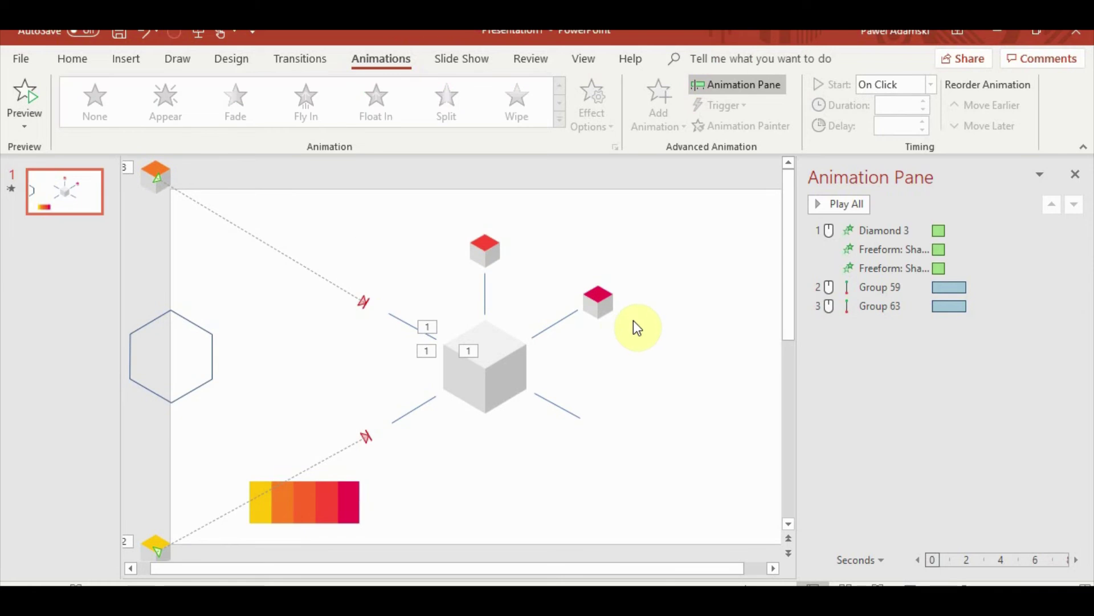
Step: Duplicate the red cube and place the copy well above the slide, vertically aligned with the original
key("ctrl+z")
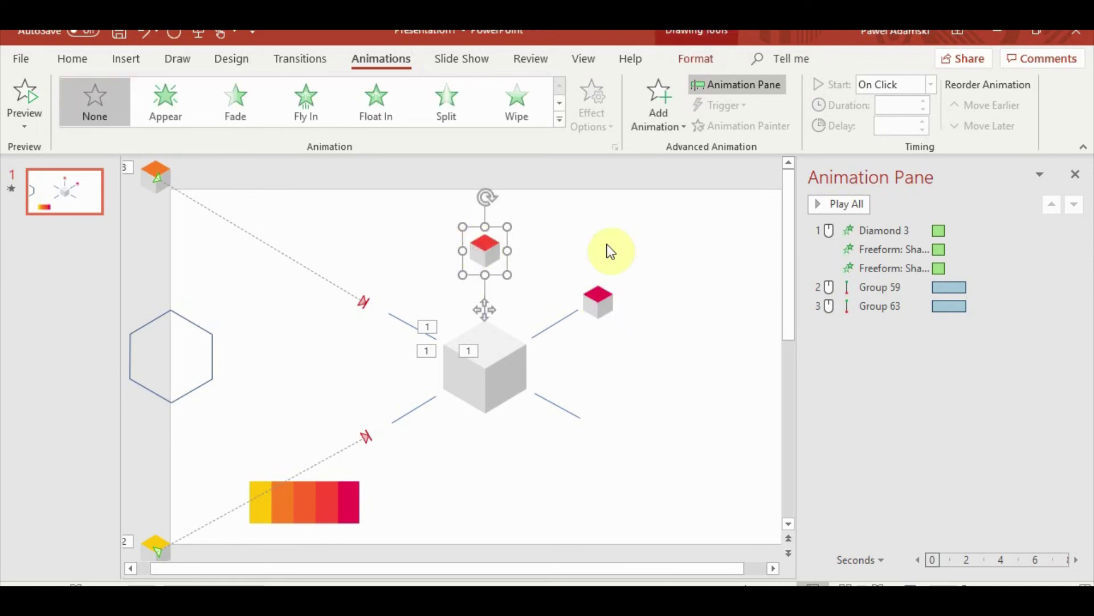
key("ctrl+v")
left_click_drag(491, 276, 482, 147)
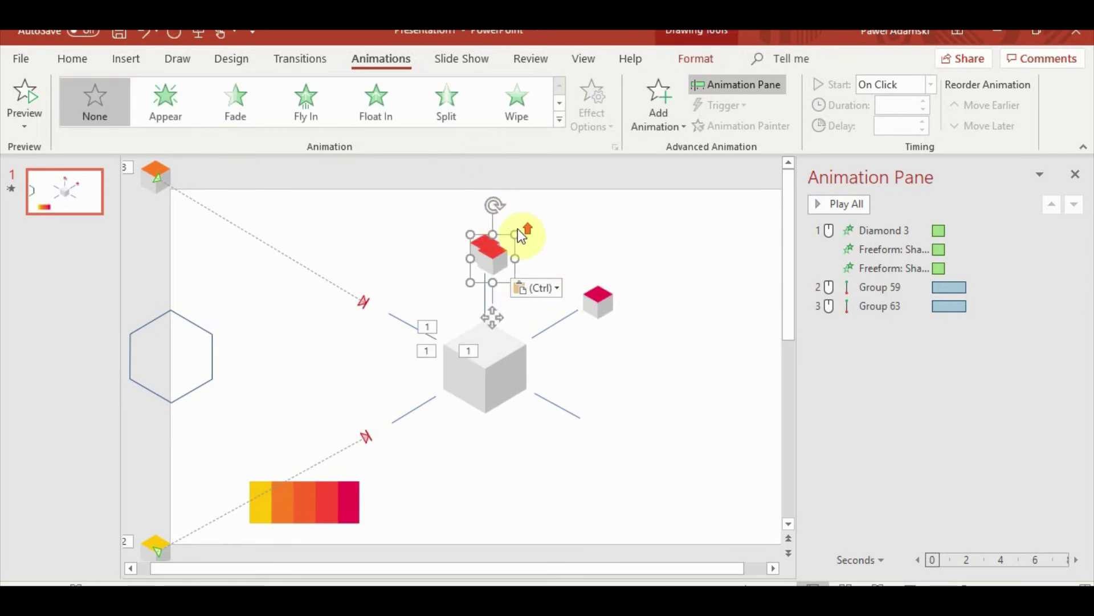
scroll(631, 251, "down", 2)
left_click_drag(464, 274, 455, 144)
scroll(497, 219, "down", 2)
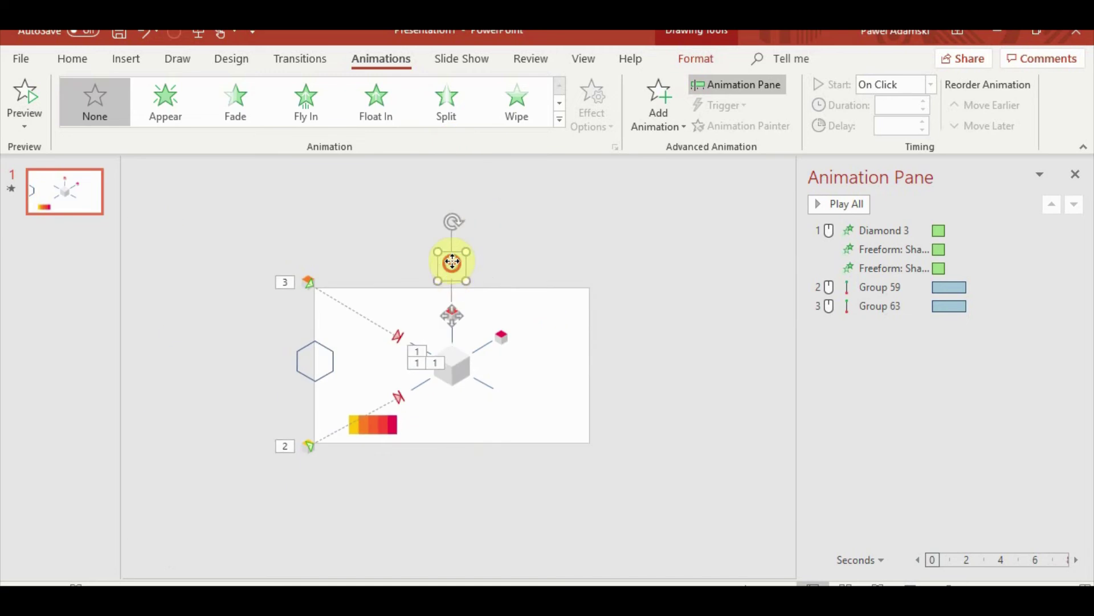
left_click_drag(450, 255, 462, 199)
scroll(453, 235, "up", 2)
scroll(462, 199, "down", 1)
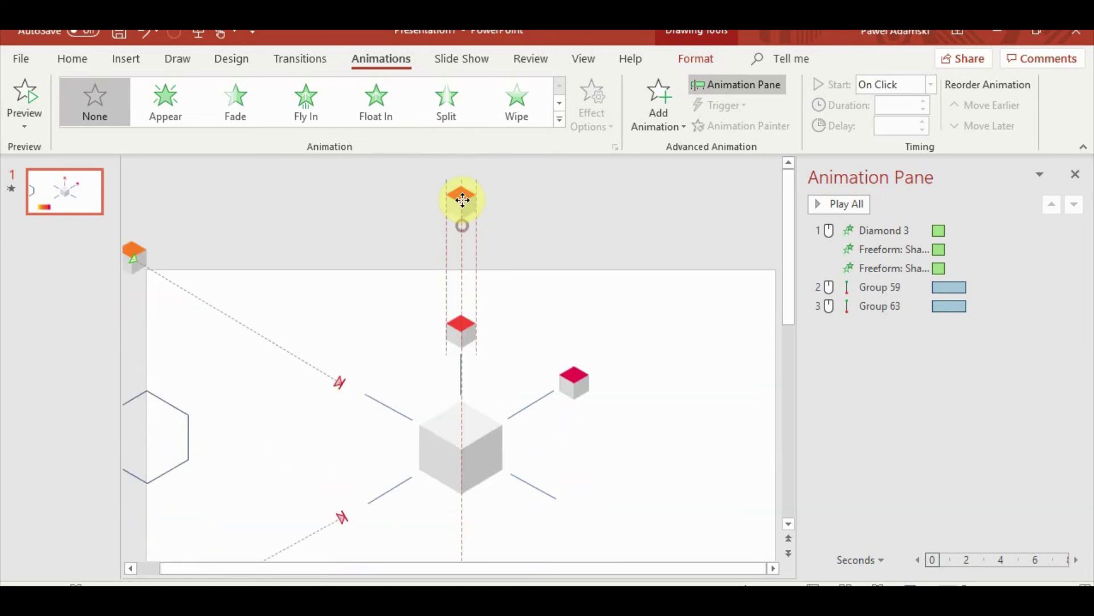
left_click_drag(459, 149, 463, 159)
scroll(489, 251, "up", 1)
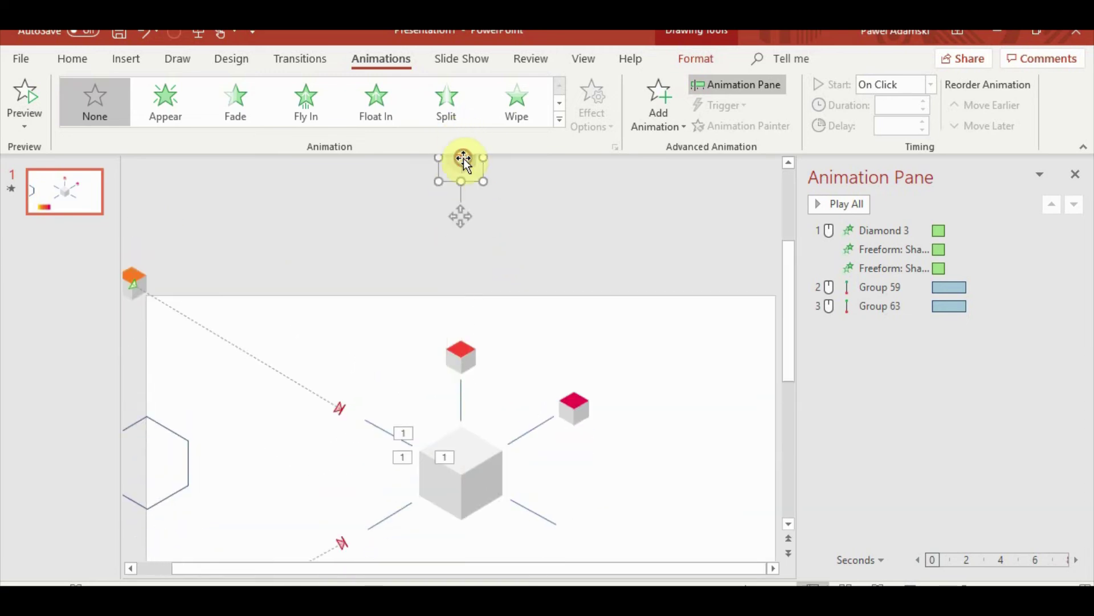
scroll(530, 257, "up", 1)
left_click_drag(455, 215, 453, 141)
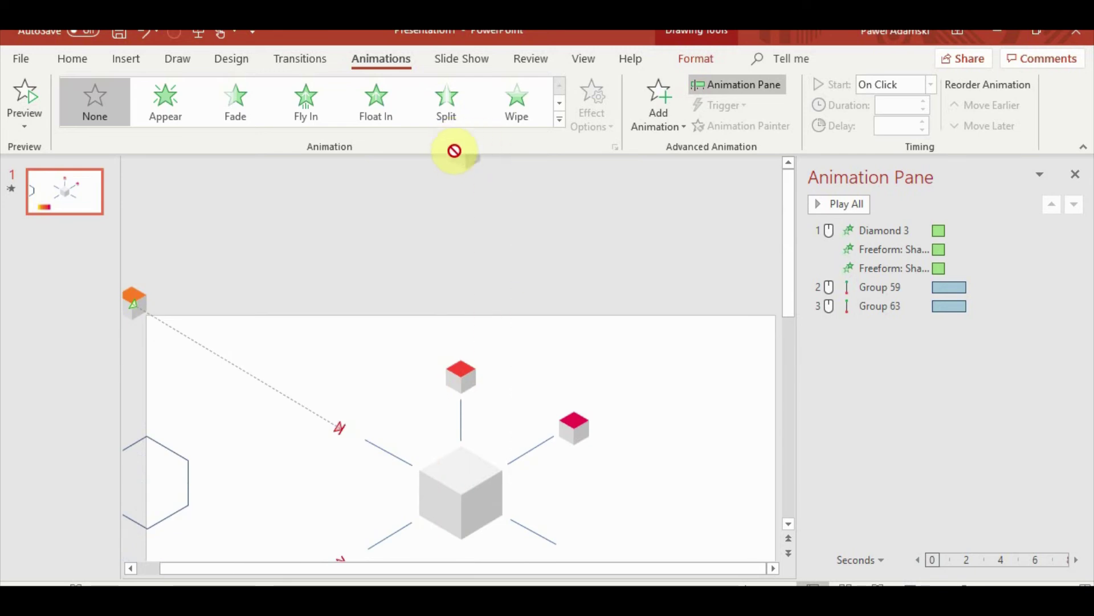
left_click_drag(456, 159, 456, 159)
Step: Add a Lines motion path to the red cube above the slide and end it on the original red cube
left_click(559, 118)
scroll(342, 285, "down", 3)
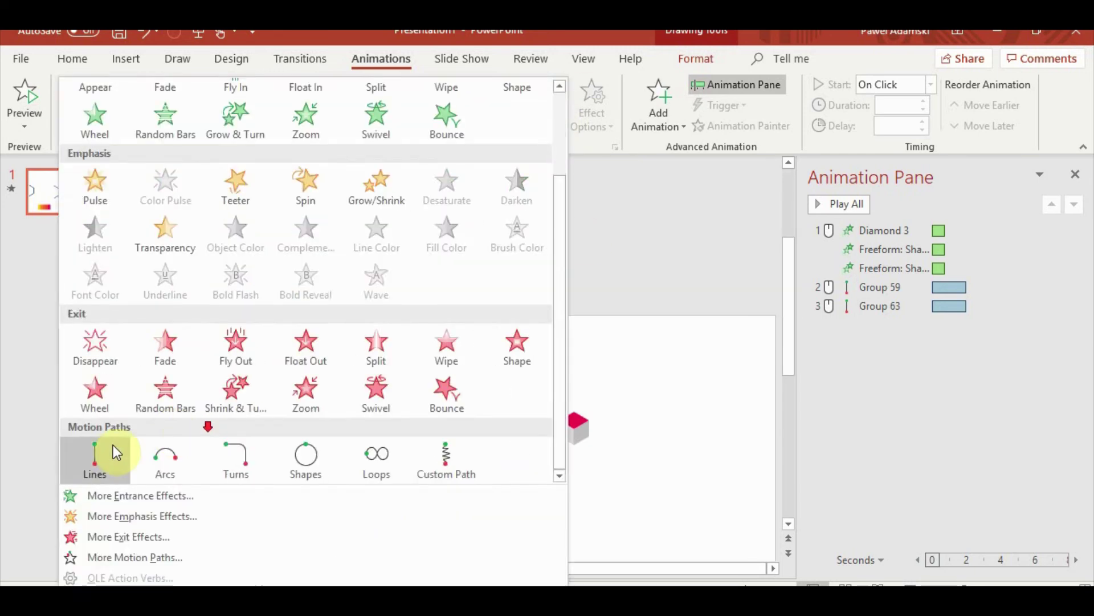
left_click(108, 447)
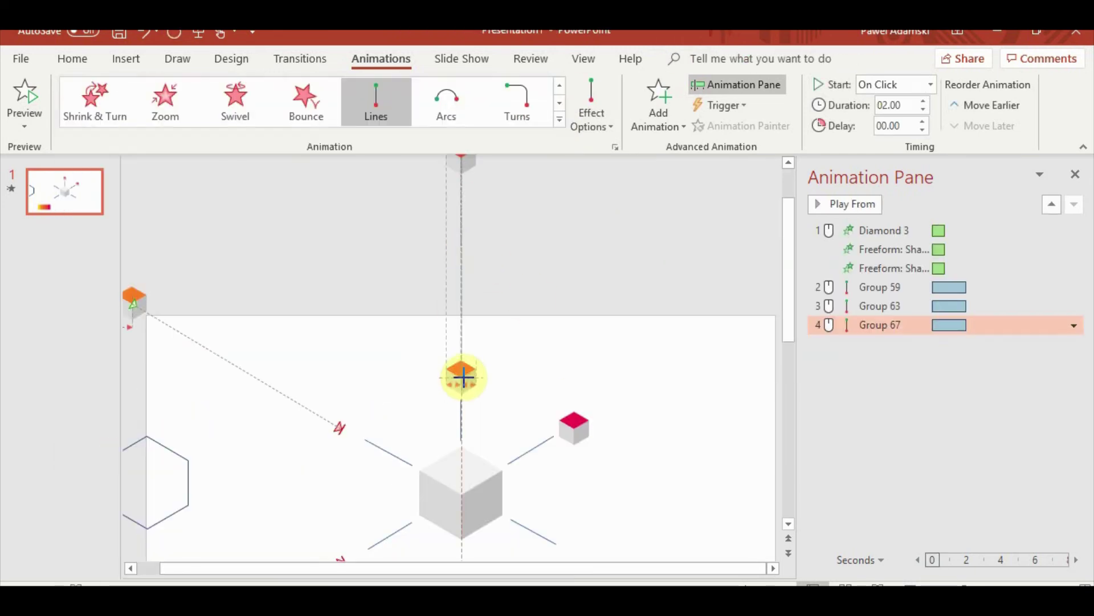
left_click_drag(463, 377, 463, 376)
Step: Delete the original red cube above the central connector line
left_click(520, 347)
left_click(469, 388)
key("Delete")
scroll(599, 373, "down", 3)
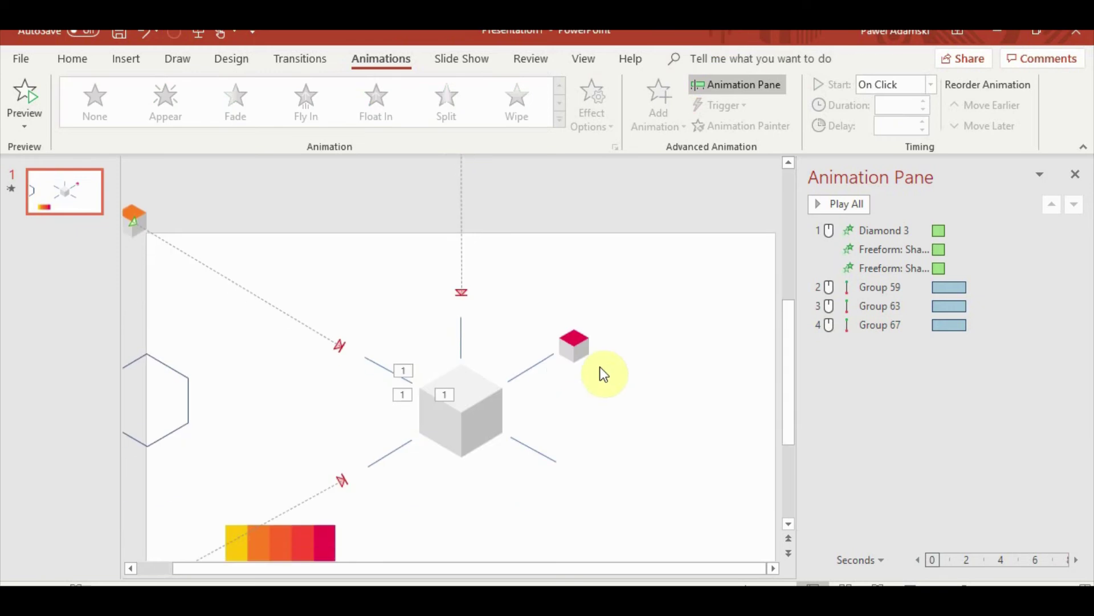
Step: Duplicate the magenta cube and place the copy just outside the slide's upper-right corner
left_click(574, 346)
key("ctrl+c")
key("ctrl+v")
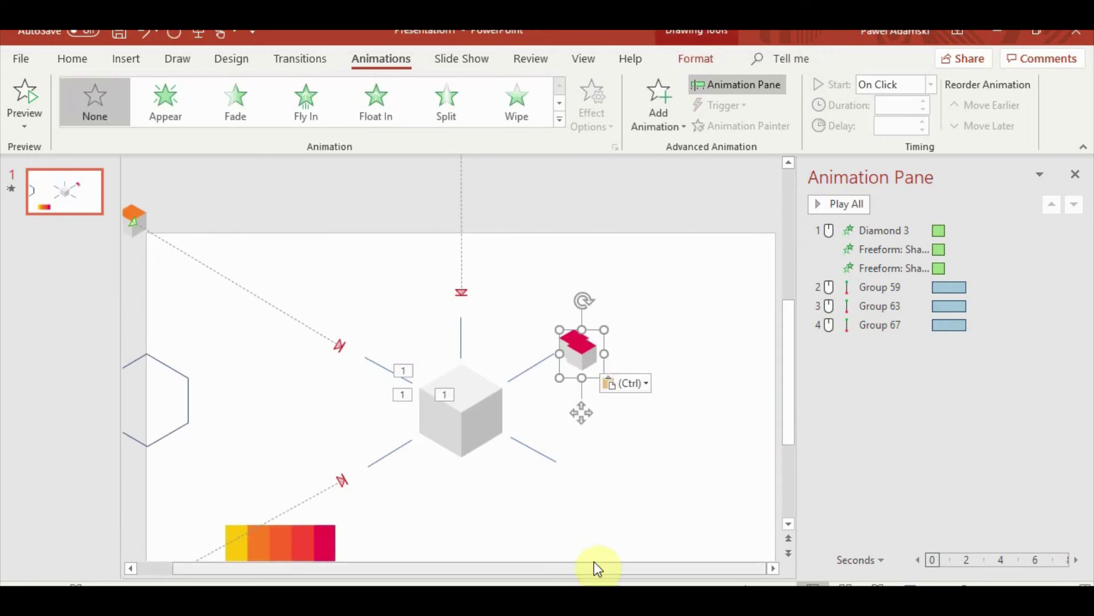
left_click(776, 570)
left_click_drag(590, 345, 773, 225)
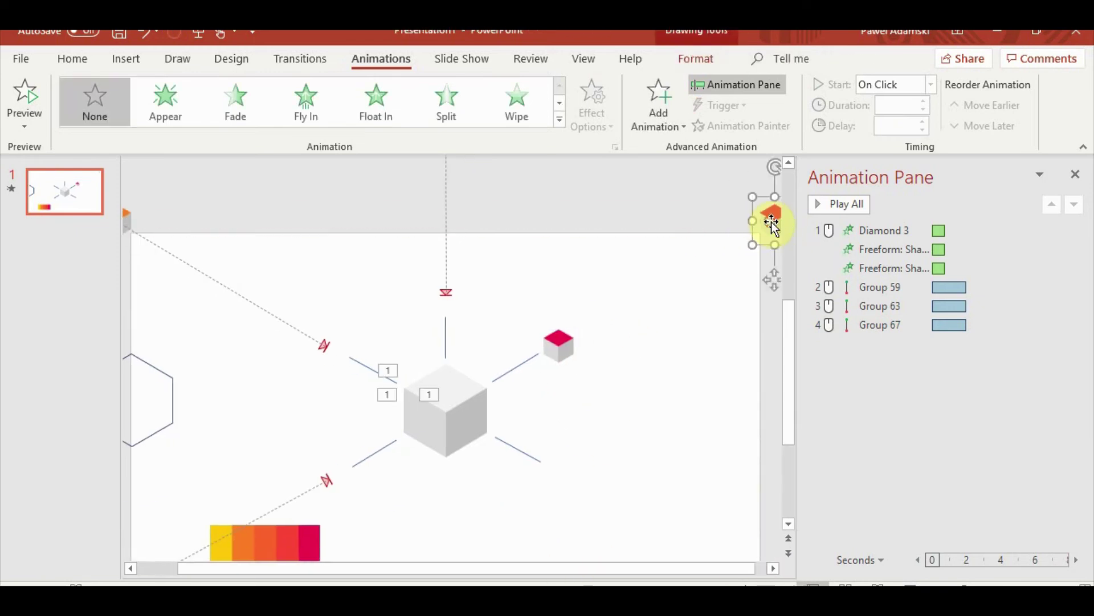
Step: Add a Lines motion path to the off-slide magenta cube and end it on the original magenta cube
left_click(559, 119)
scroll(142, 417, "down", 2)
left_click(95, 456)
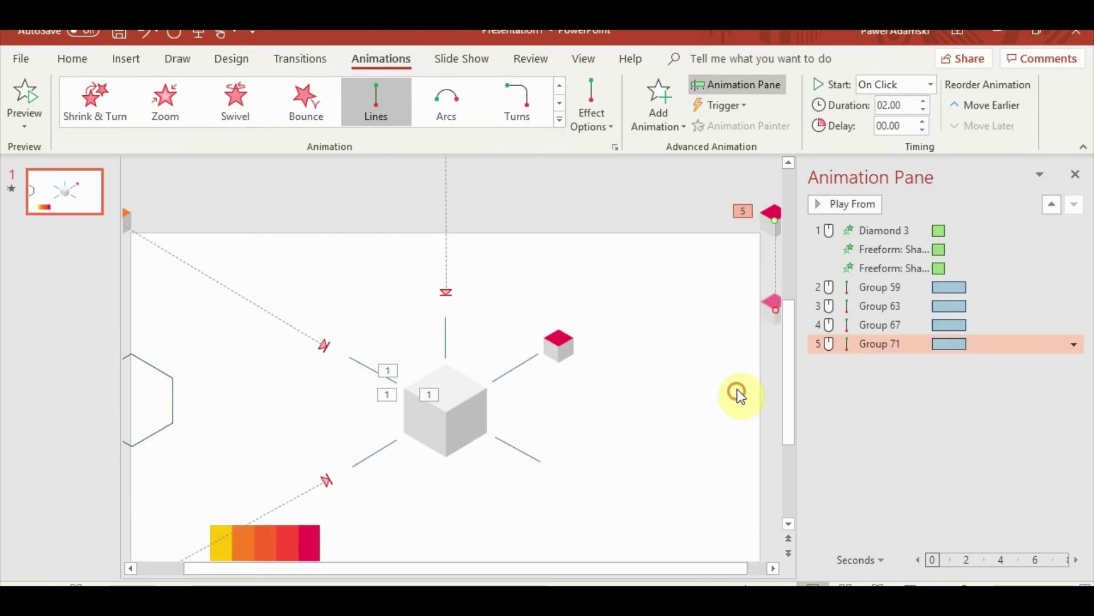
left_click_drag(775, 305, 558, 346)
Step: Delete the original magenta cube beside the upper-right connector line
left_click(583, 408)
left_click(552, 355)
key("Delete")
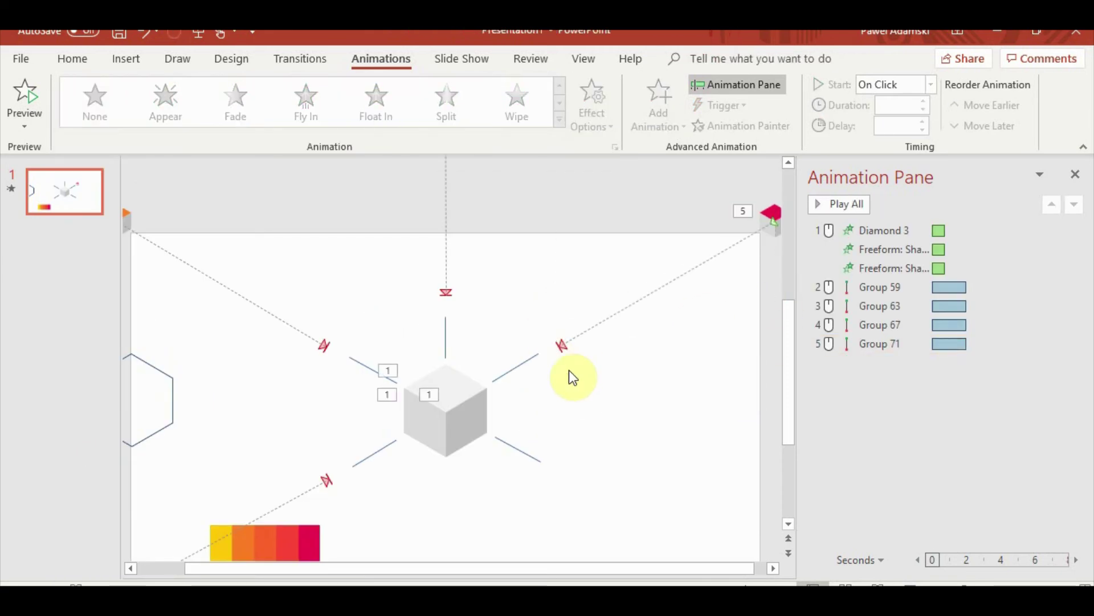
Step: Open the effect options for the motion paths of Group 59, 63, 67 and 71 together and apply them
left_click(881, 288)
left_click(884, 345, "shift")
right_click(884, 345)
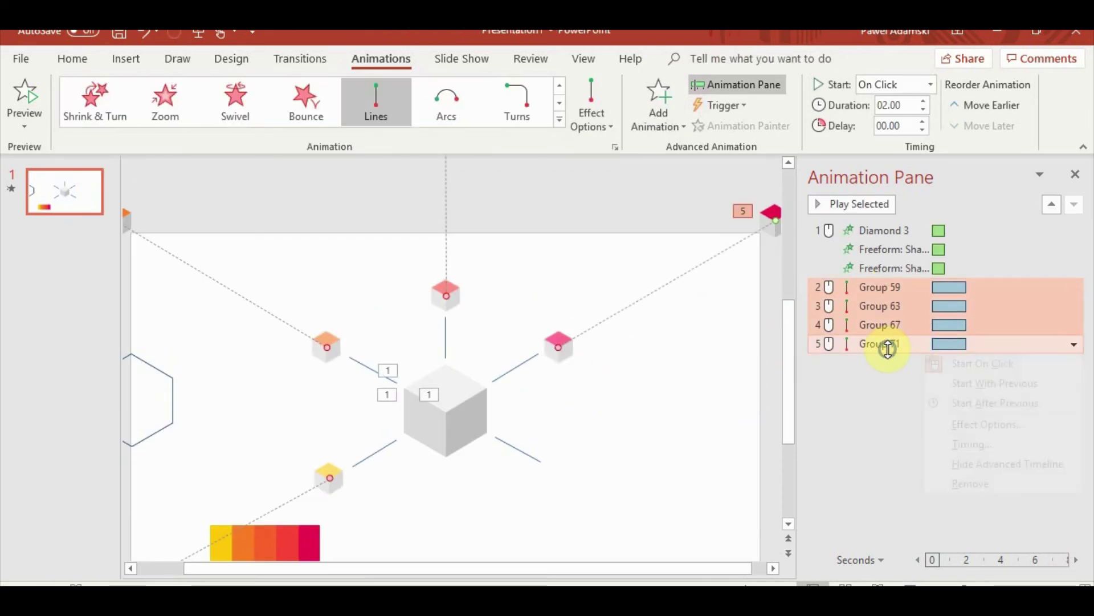
left_click(964, 423)
left_click(594, 451)
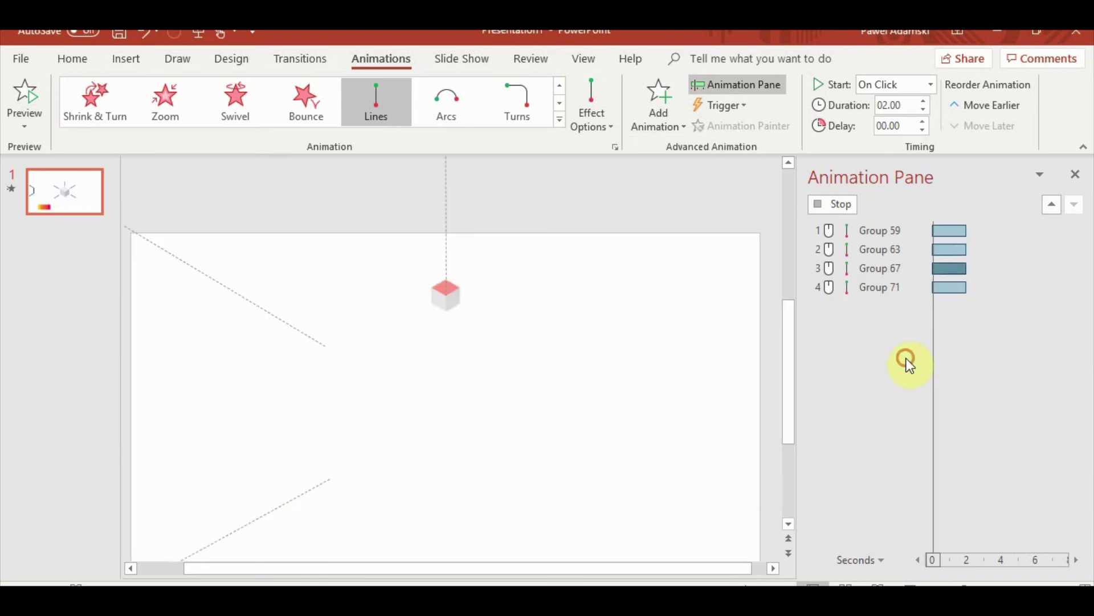
Step: Set all four cube motion paths to start with the previous animation
right_click(922, 316)
left_click(966, 344)
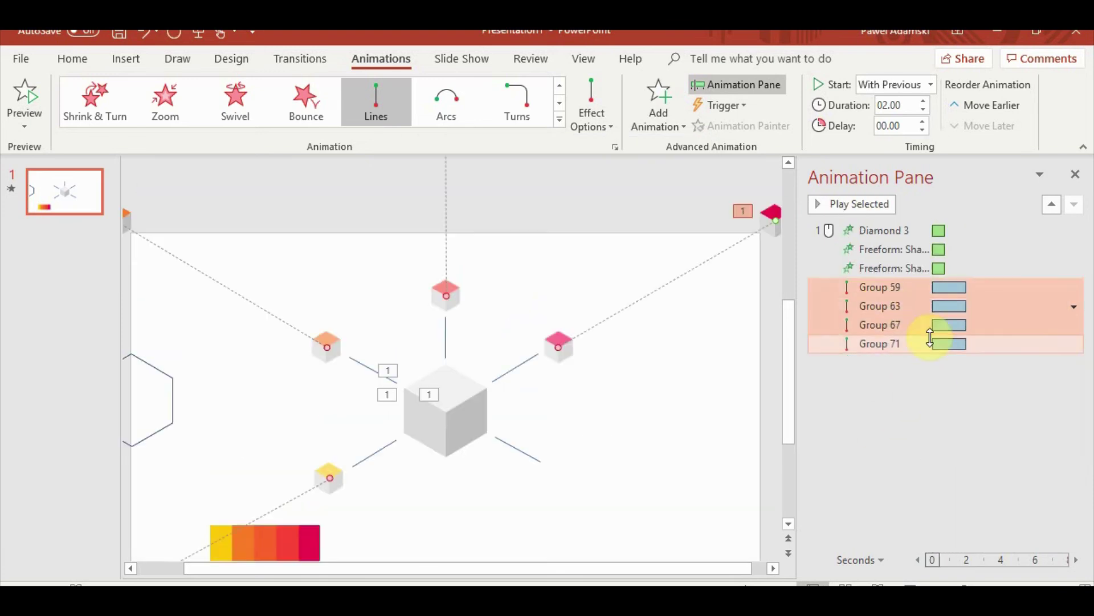
left_click(894, 401)
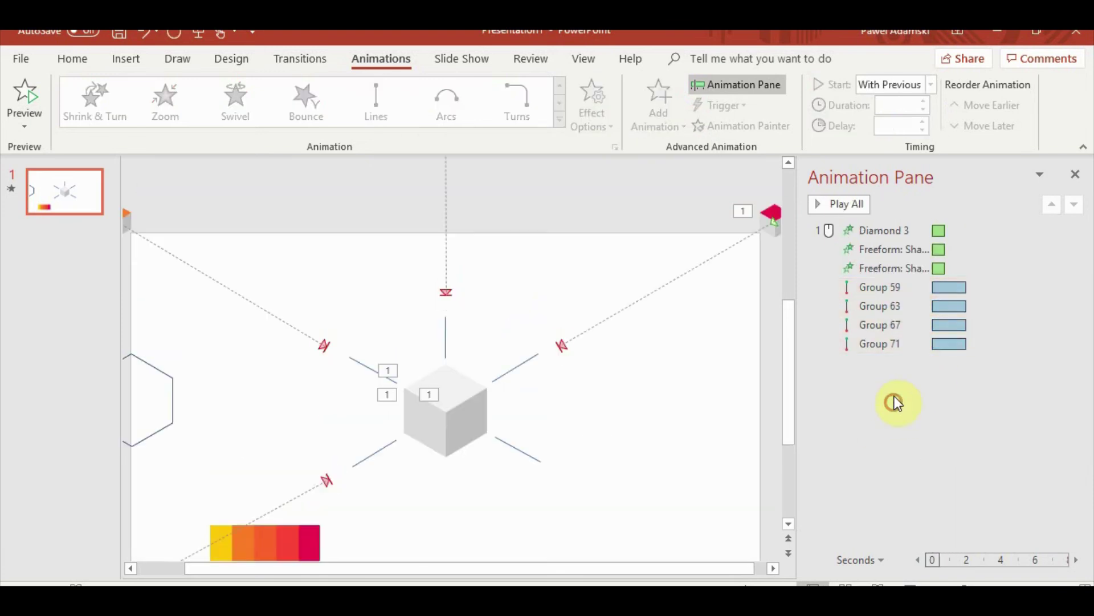
Step: Shorten the duration of all four cube motion paths to 0.75 seconds, previewing the selected animations while adjusting
left_click(880, 288)
left_click(893, 344, "shift")
left_click(923, 109)
left_click(923, 110)
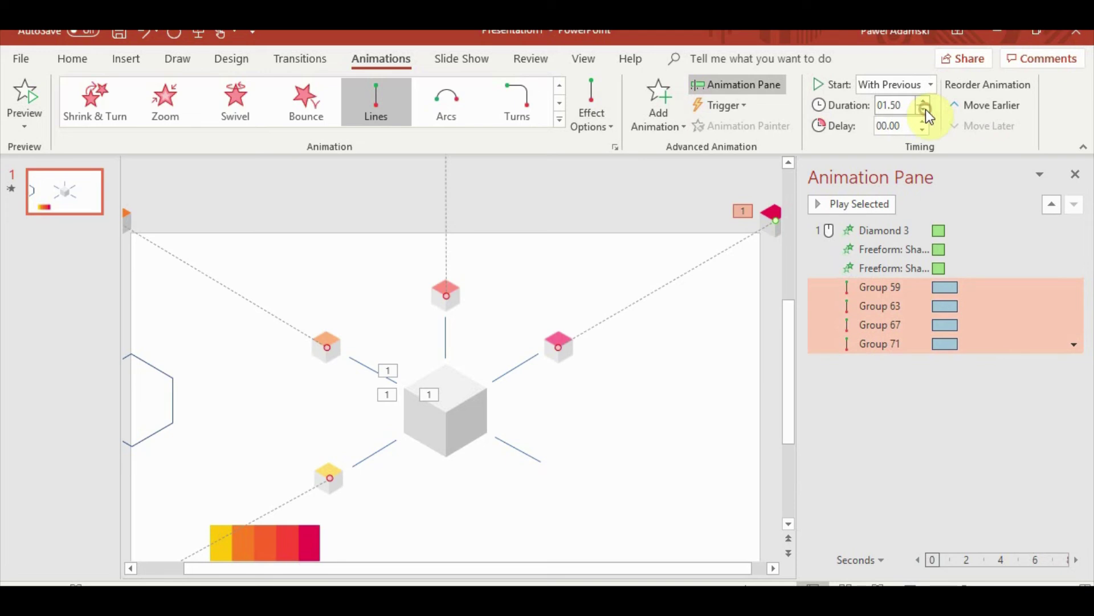
left_click(859, 204)
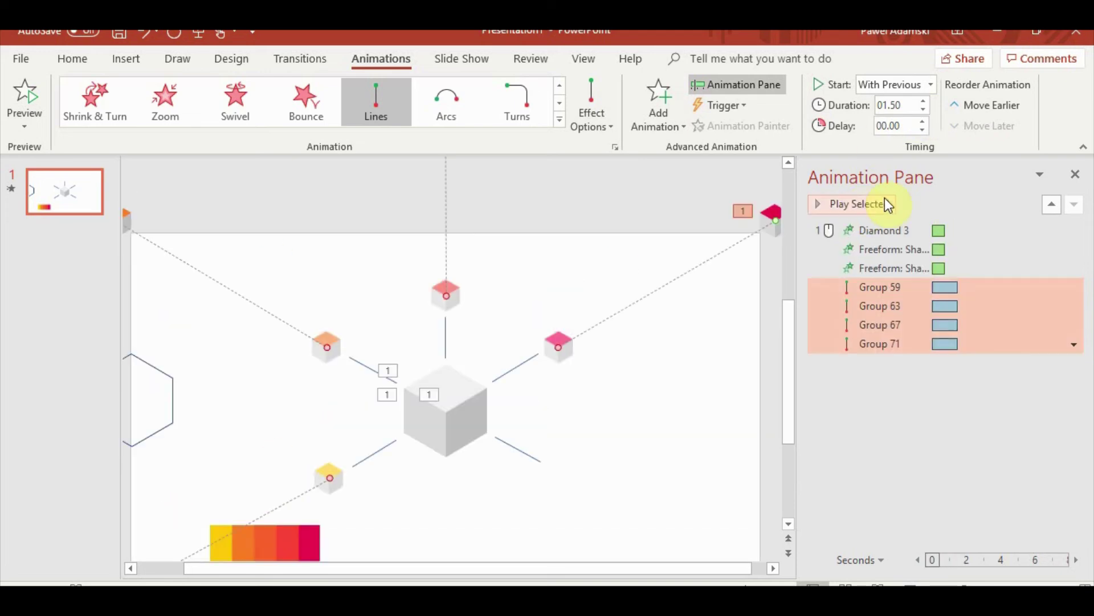
left_click(923, 110)
left_click(924, 109)
left_click(863, 204)
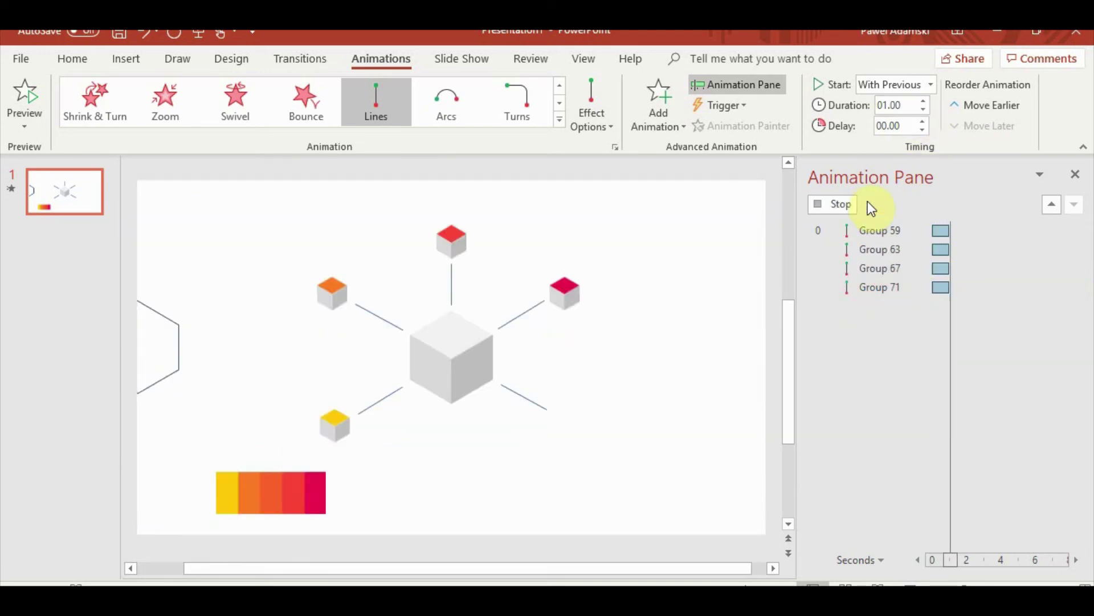
left_click(840, 203)
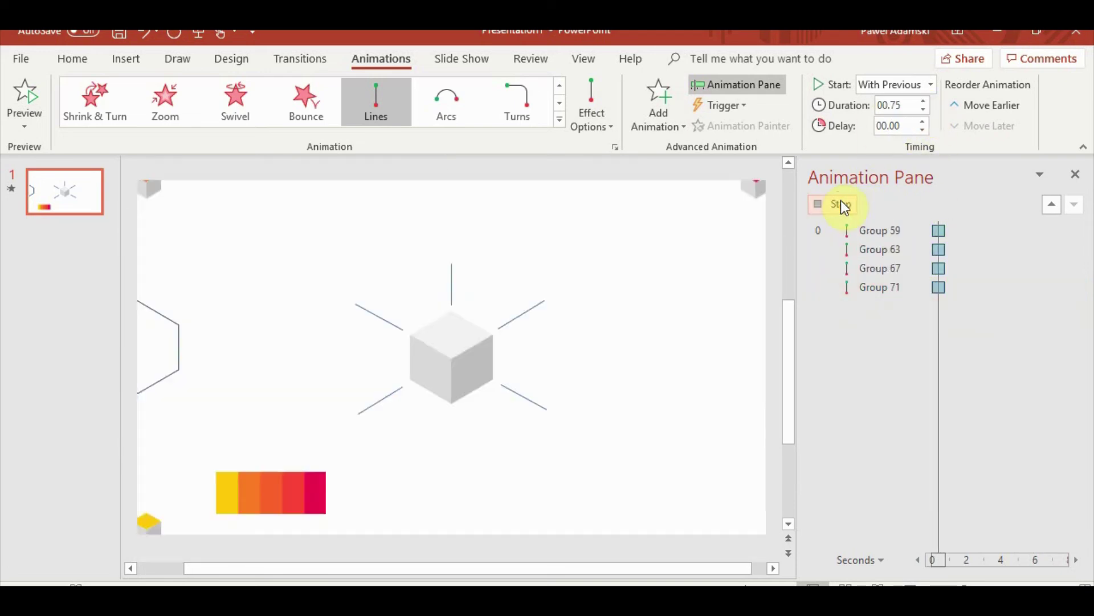
left_click(901, 422)
Step: Stagger the motion paths with delays of 0.25 s for Group 63, 0.50 s for Group 67 and 0.75 s for Group 71, and preview the sequence
left_click(882, 306)
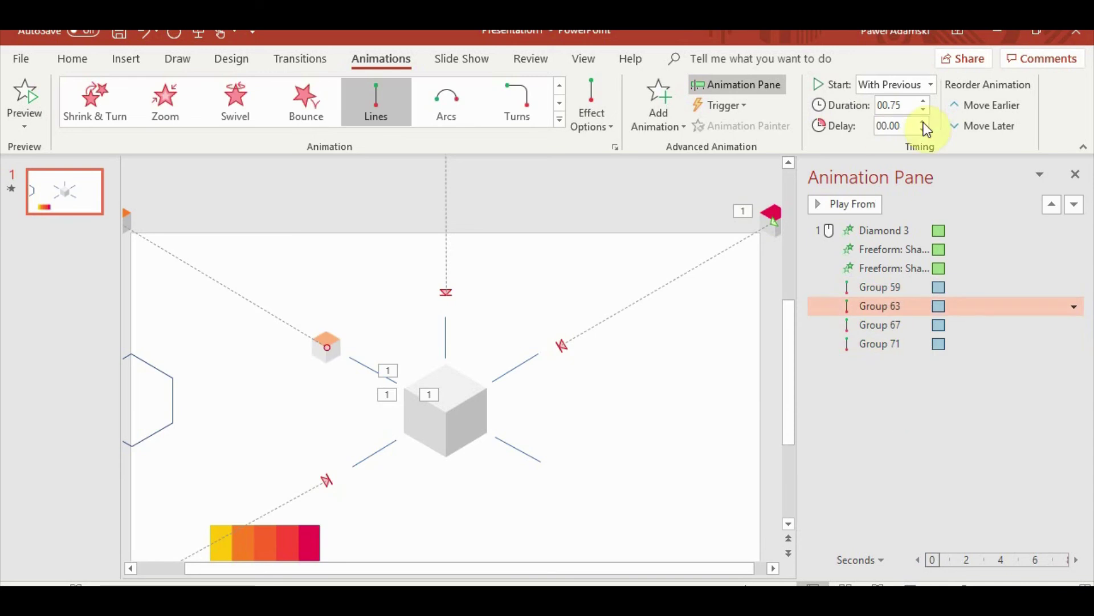
left_click(924, 122)
left_click(880, 325)
left_click(924, 121)
left_click(923, 120)
left_click(881, 343)
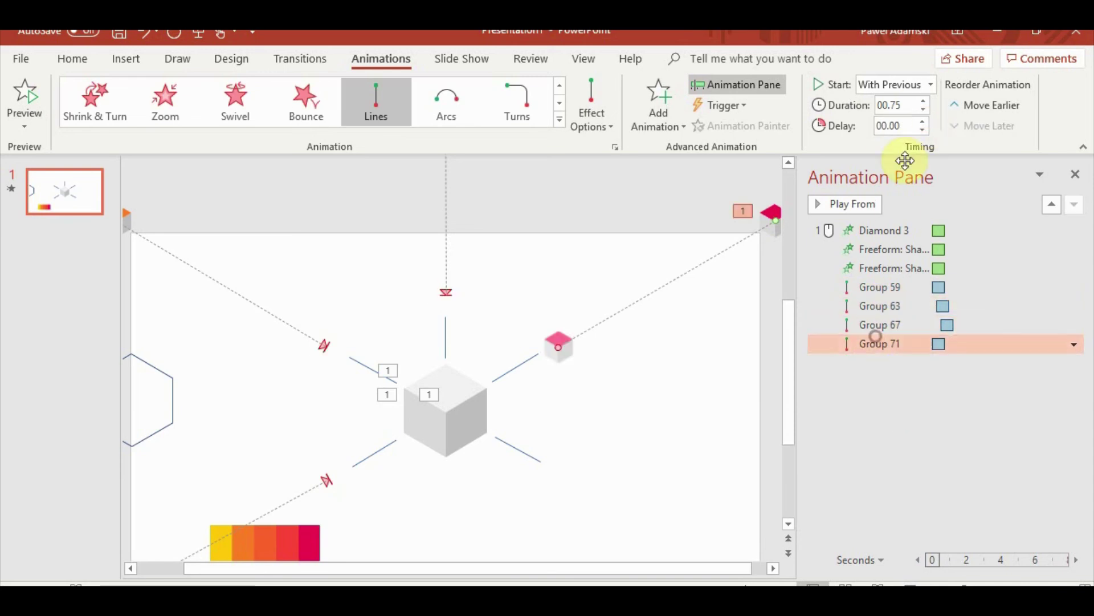
left_click(923, 121)
left_click(923, 121)
left_click(923, 121)
left_click(916, 365)
left_click(853, 205)
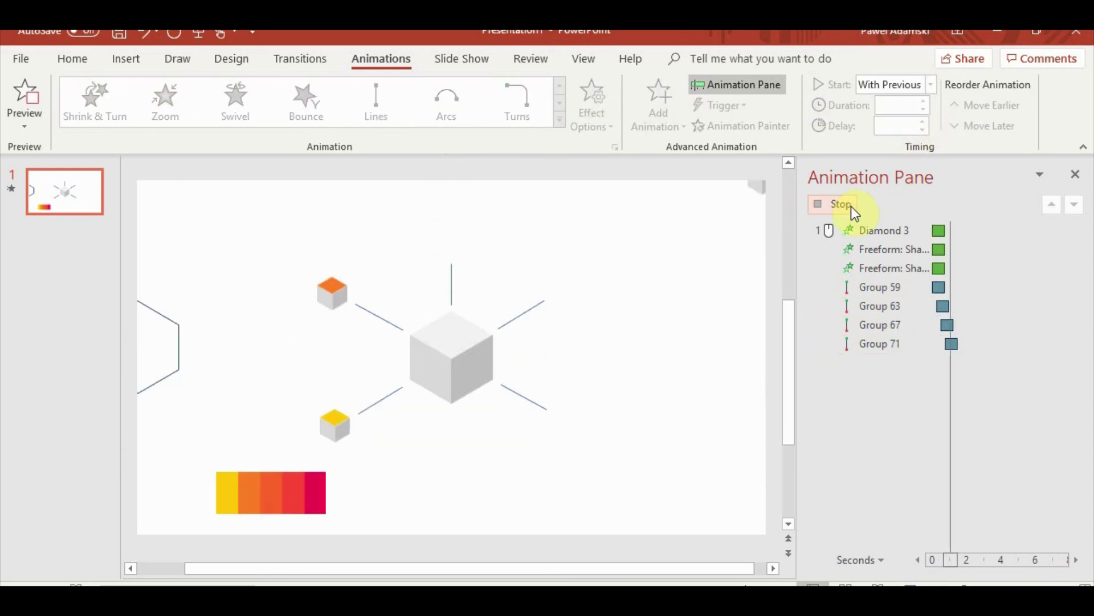
Step: Play the slide show, and set the motion path delays to 0.50 s for Group 59 and 0.75 s for Group 63
left_click(867, 583)
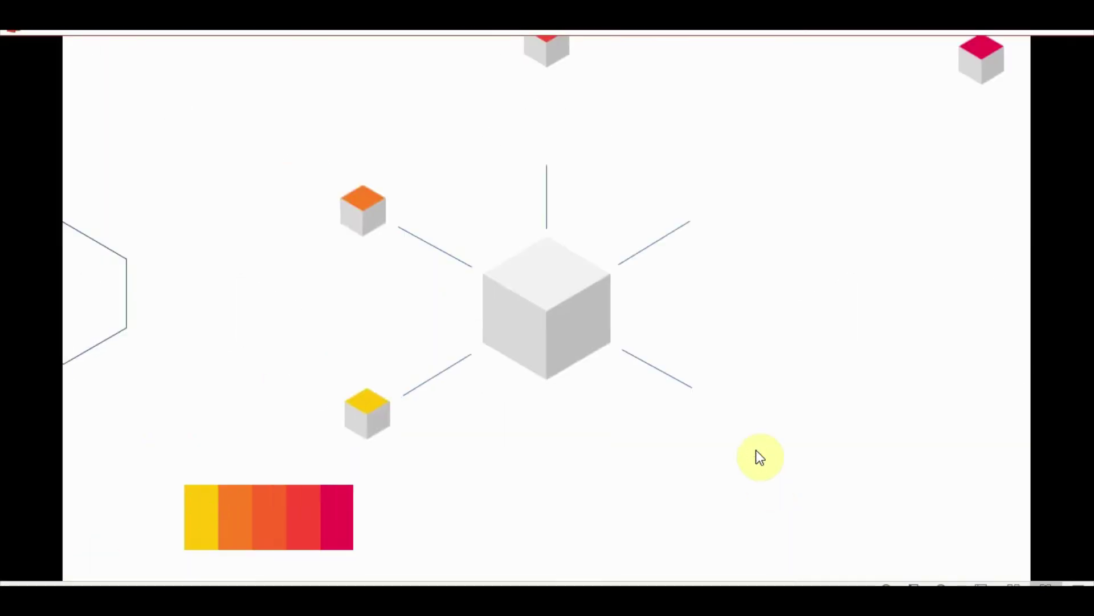
key("Escape")
left_click(881, 290)
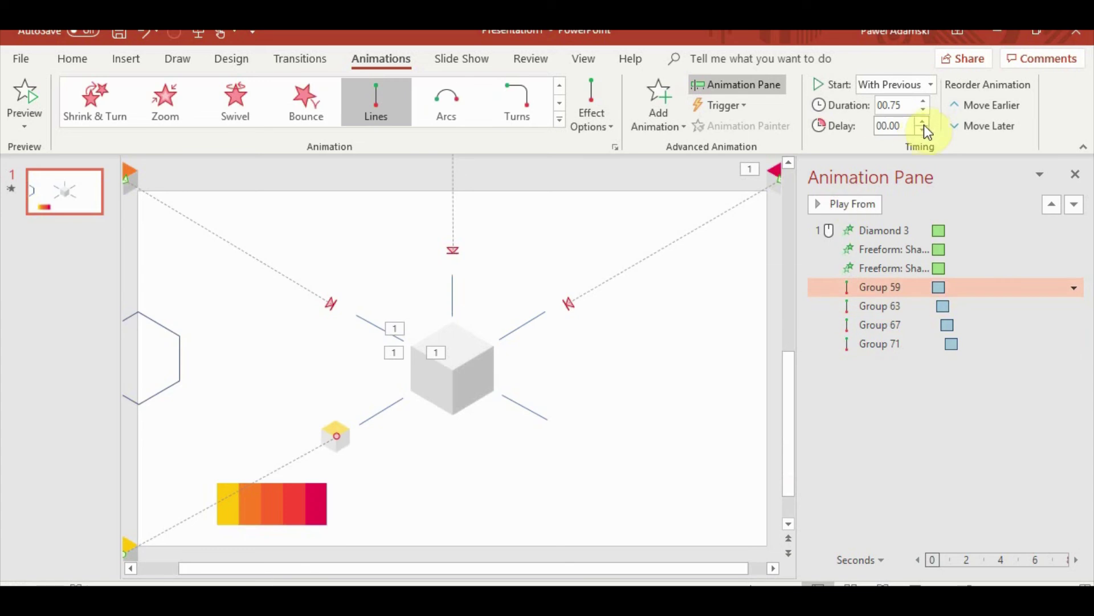
left_click(924, 122)
left_click(898, 306)
left_click(924, 122)
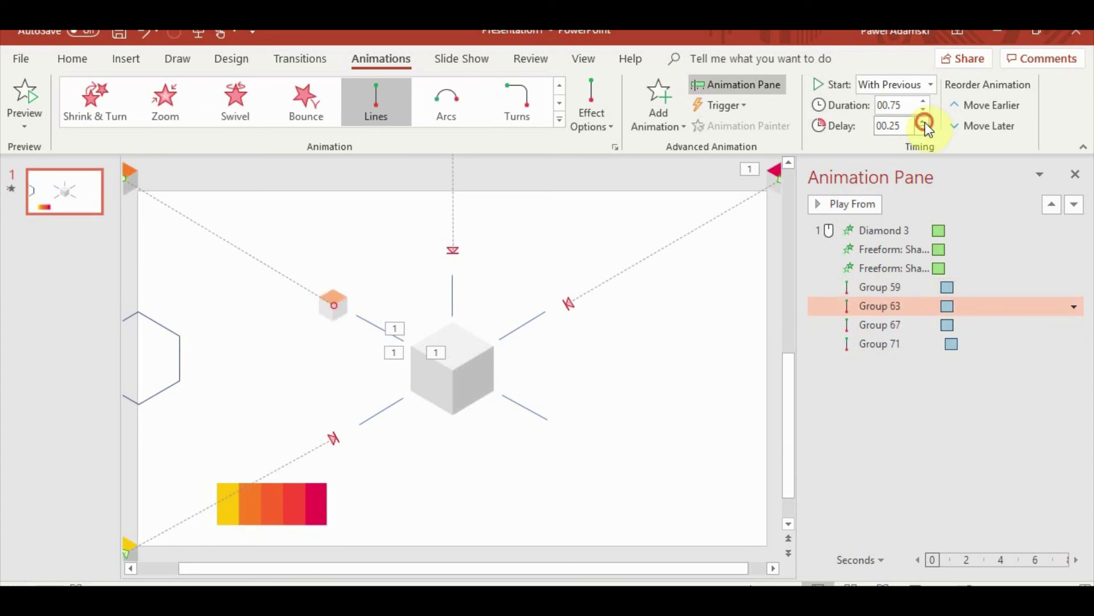
Step: Set the motion path delays to 1.00 s for Group 67 and 1.25 s for Group 71, and play the slide show
left_click(881, 325)
left_click(923, 122)
left_click(923, 122)
left_click(881, 344)
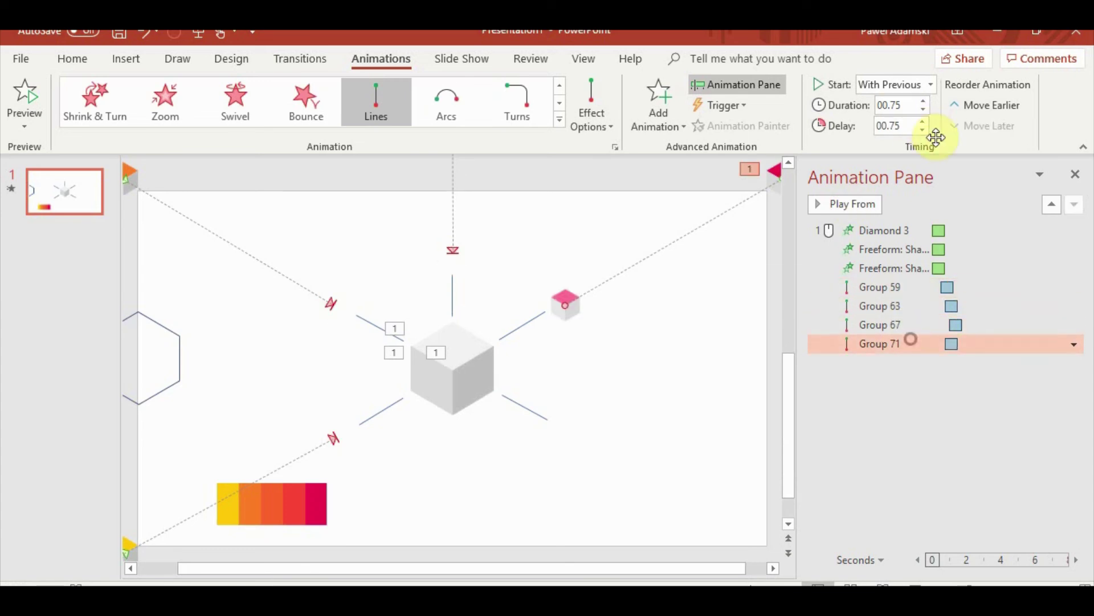
left_click(924, 123)
left_click(924, 122)
left_click(882, 585)
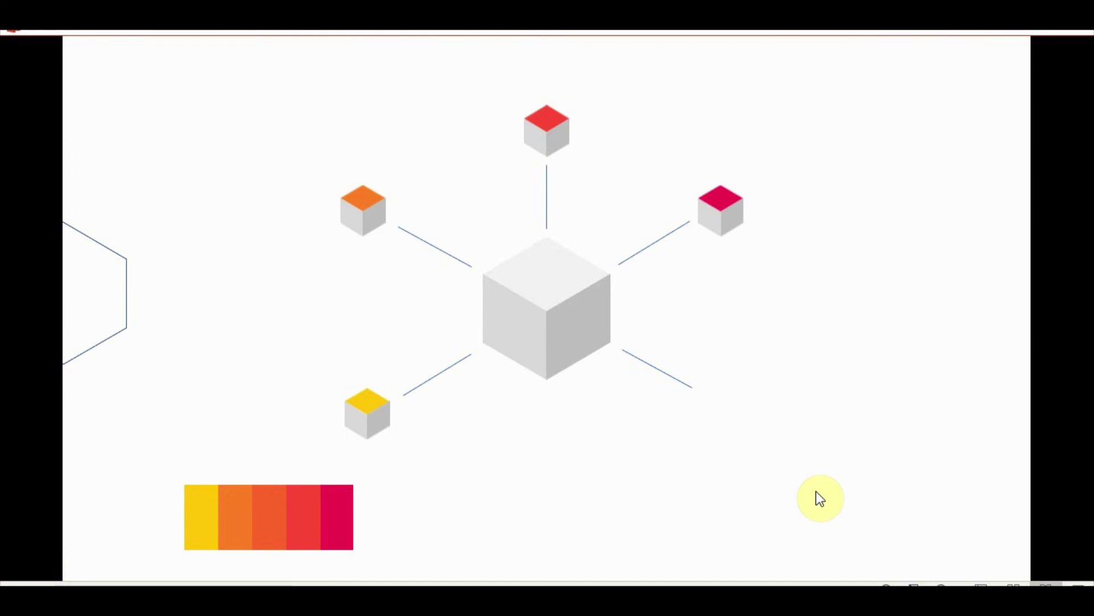
key("Escape")
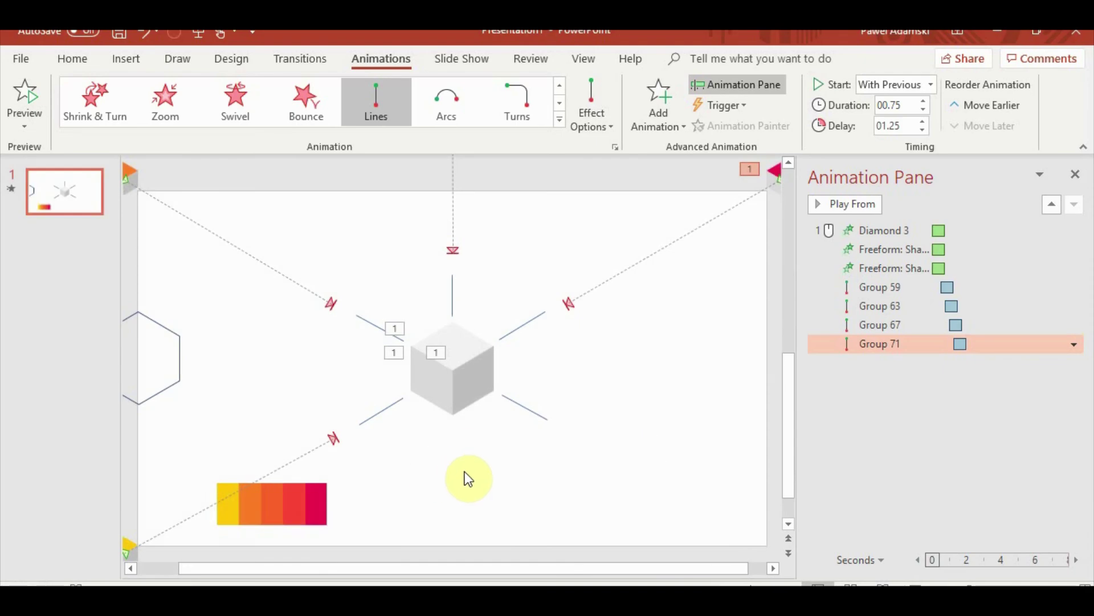
Step: Paste an extra copy of the crimson-topped cube without animation and place it just below the slide's lower edge
left_click(265, 465)
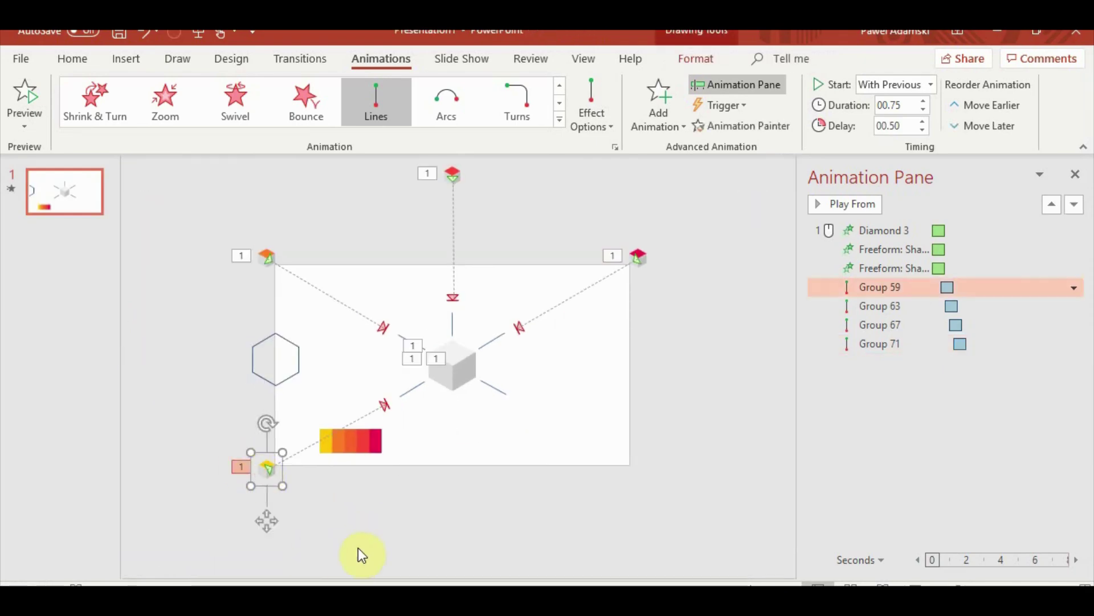
left_click(358, 548)
key("ctrl+v")
scroll(519, 433, "up", 3, "ctrl")
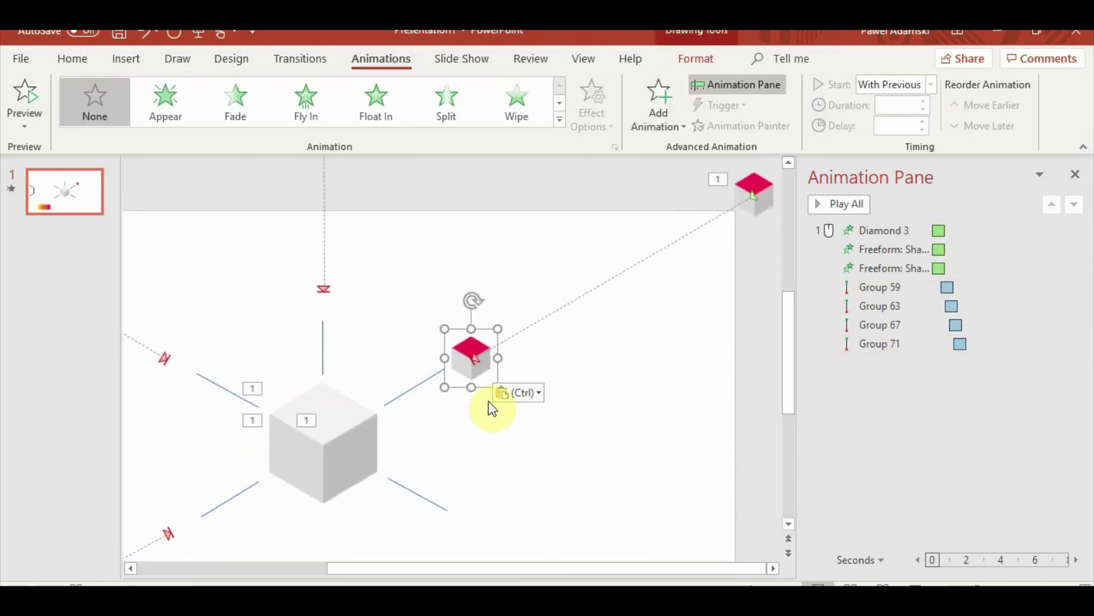
left_click_drag(483, 436, 282, 469)
left_click_drag(282, 472, 355, 391)
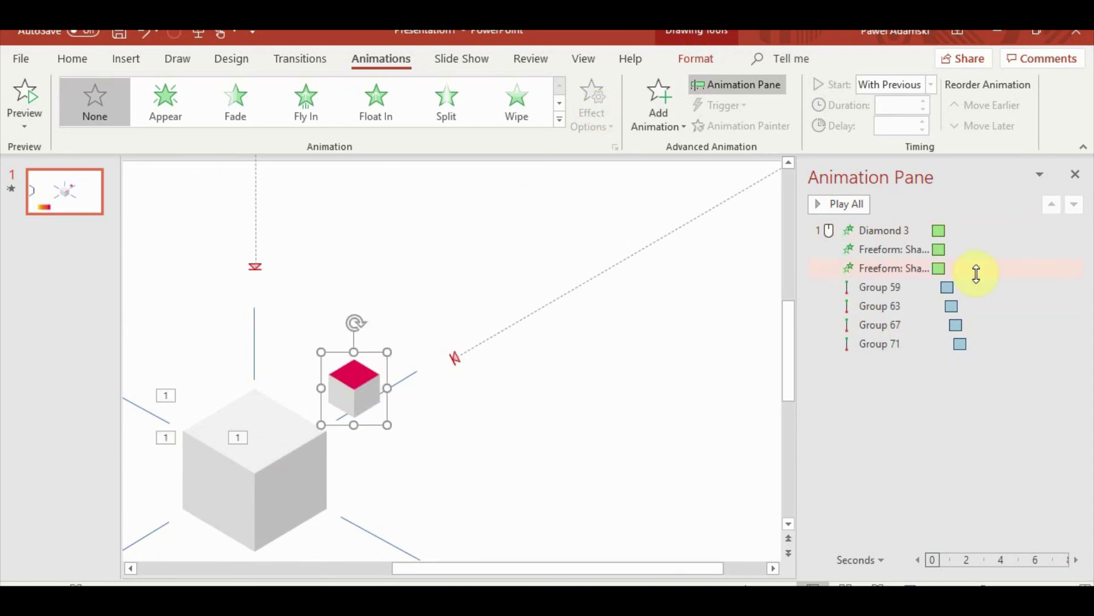
left_click(909, 342)
left_click(907, 299)
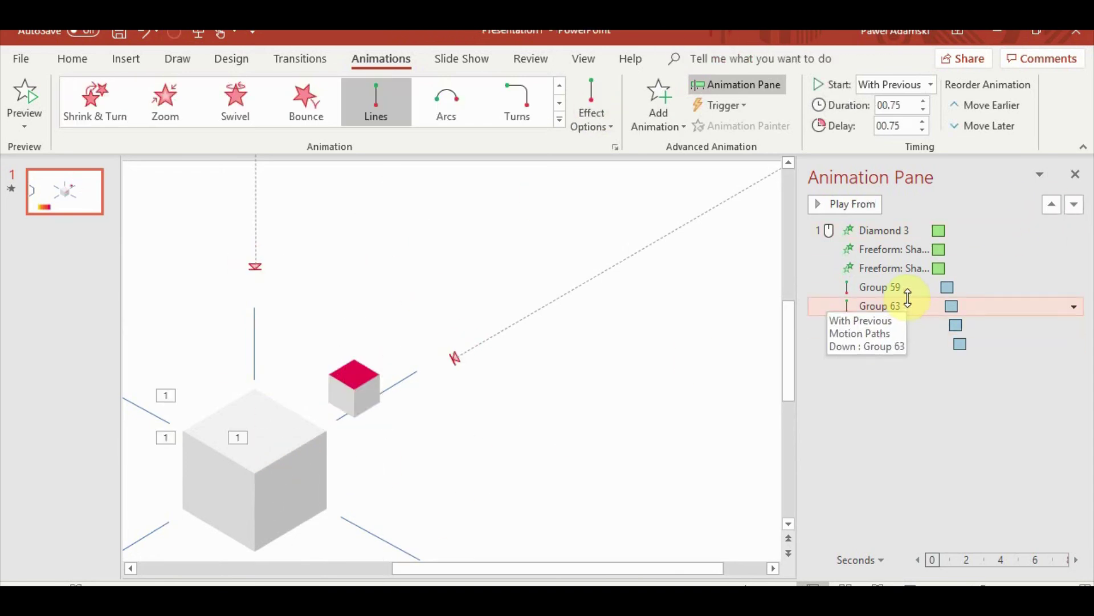
scroll(577, 437, "down", 5)
left_click(484, 339)
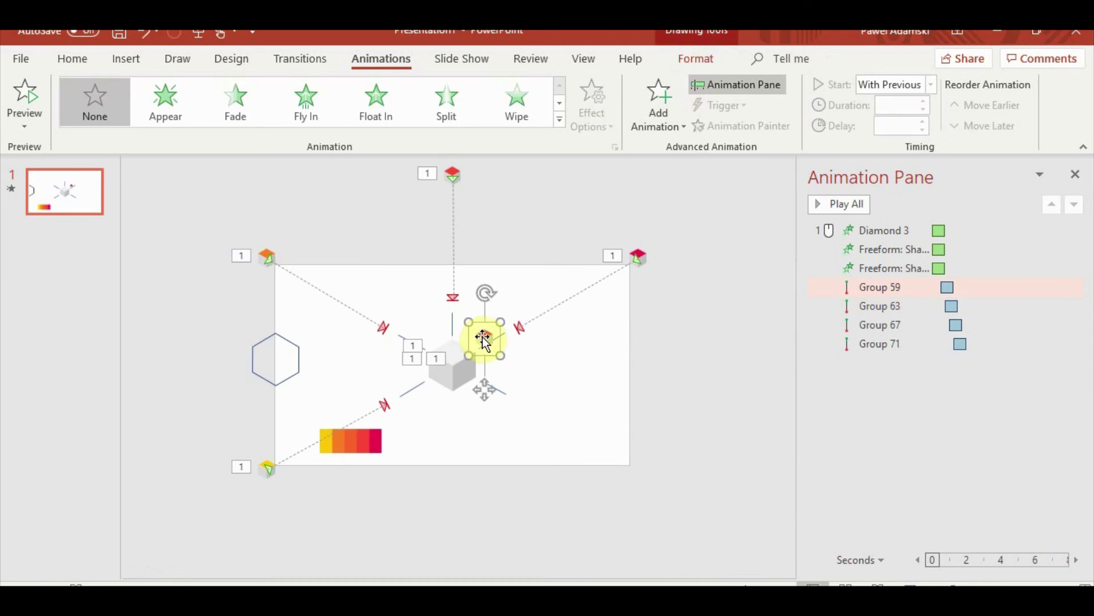
left_click_drag(483, 339, 456, 499)
left_click(623, 481)
Step: Review the four cube motion paths and move the extra crimson cube onto the slide, below and to the right of the central cube
left_click(872, 286)
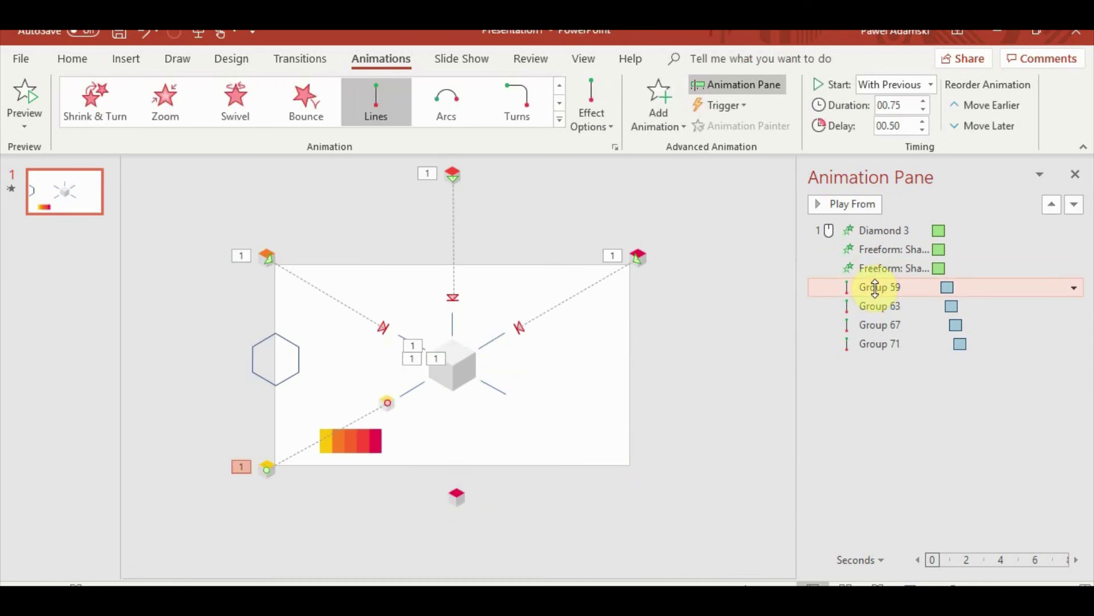
left_click(884, 306)
left_click(887, 325)
left_click(886, 344)
left_click(457, 498)
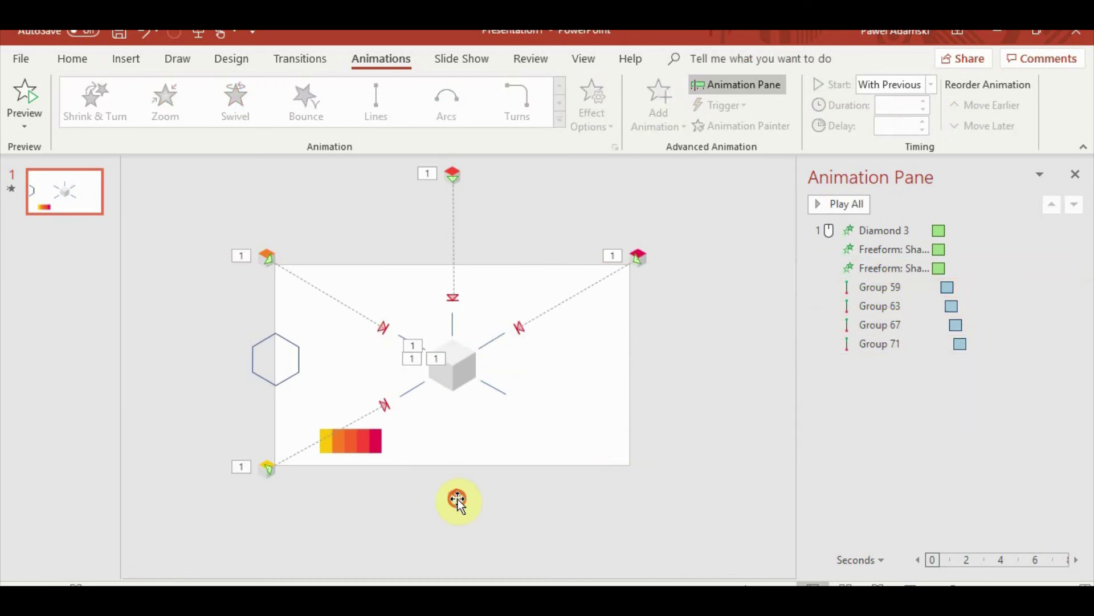
scroll(496, 508, "up", 5)
left_click_drag(450, 519, 521, 431)
Step: Move the hexagon outline from the slide's left edge beside the extra crimson cube and shrink it to about 0.66" high by 0.59" wide
scroll(460, 383, "down", 5)
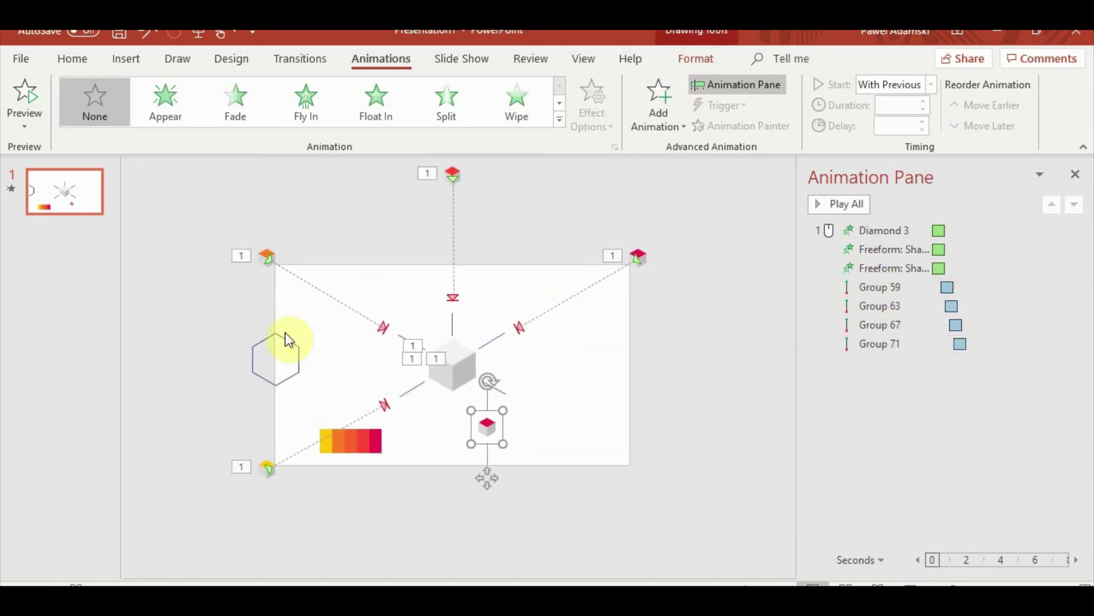
left_click_drag(285, 333, 473, 390)
scroll(515, 364, "up", 5)
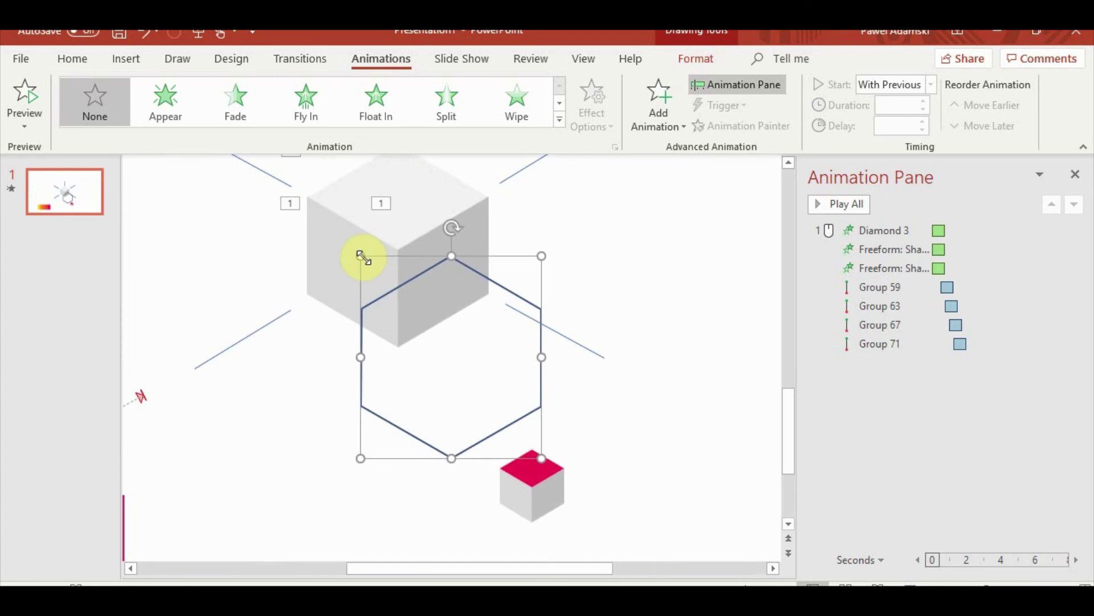
left_click_drag(361, 256, 330, 412)
Step: Duplicate the small hexagon outline twice and move one hexagon apart to the left of the overlapping pair
key("ctrl+v")
key("ctrl+z")
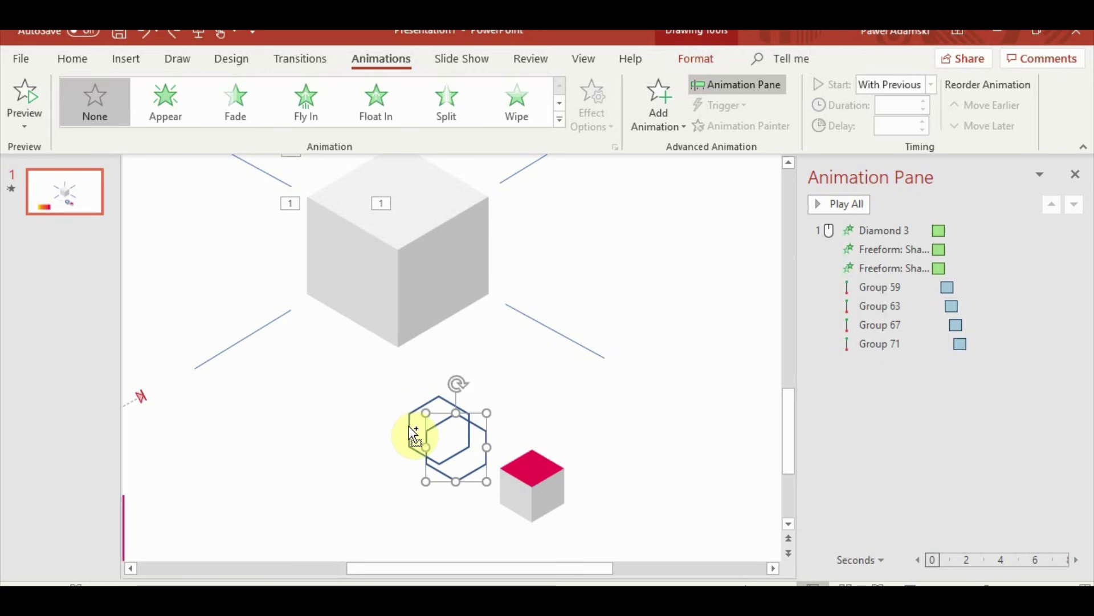
key("ctrl+v")
left_click_drag(473, 428, 321, 429)
Step: Shrink the lower-right hexagon of the overlapping pair slightly, keeping its proportions
left_click(462, 421)
scroll(465, 433, "up", 4)
scroll(467, 437, "up", 3)
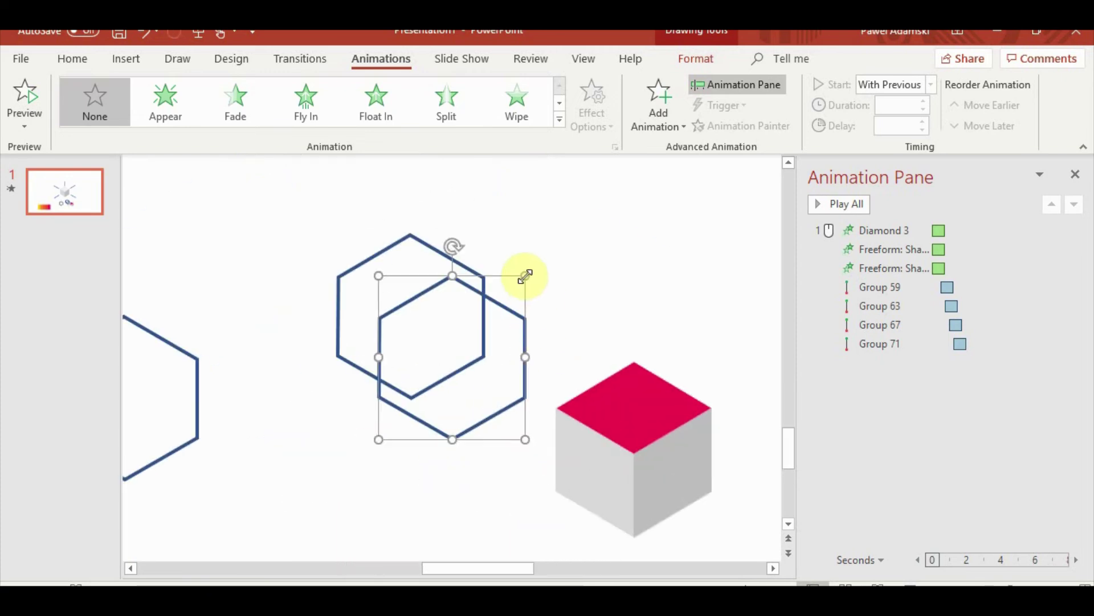
left_click_drag(525, 276, 516, 287)
Step: Fill the larger hexagon of the overlapping pair with orange and remove its outline
left_click(432, 246)
left_click(695, 59)
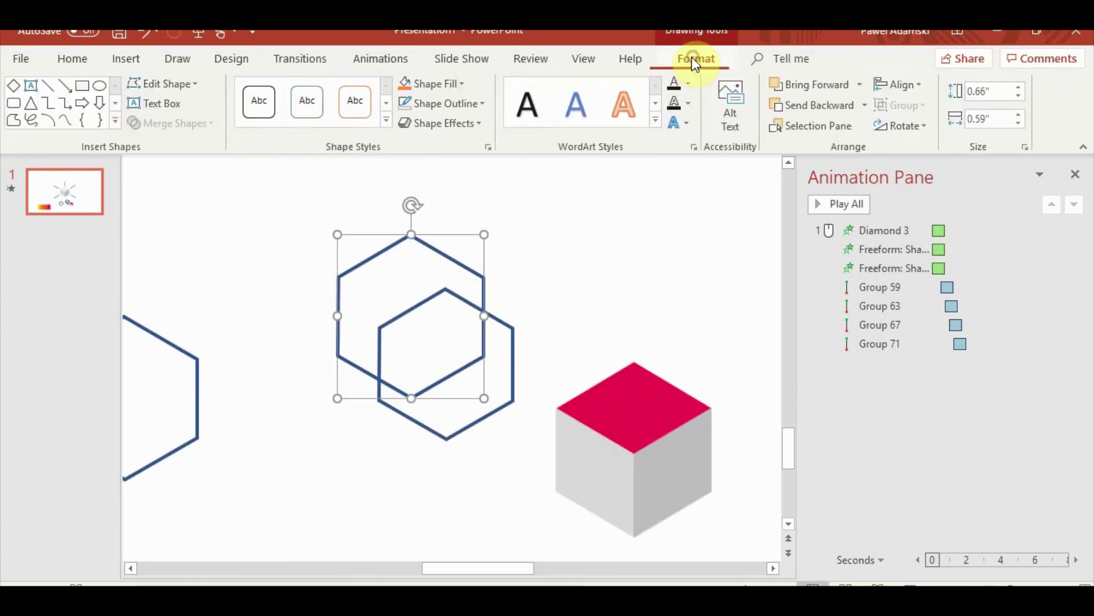
left_click(432, 83)
left_click(485, 104)
left_click(429, 290)
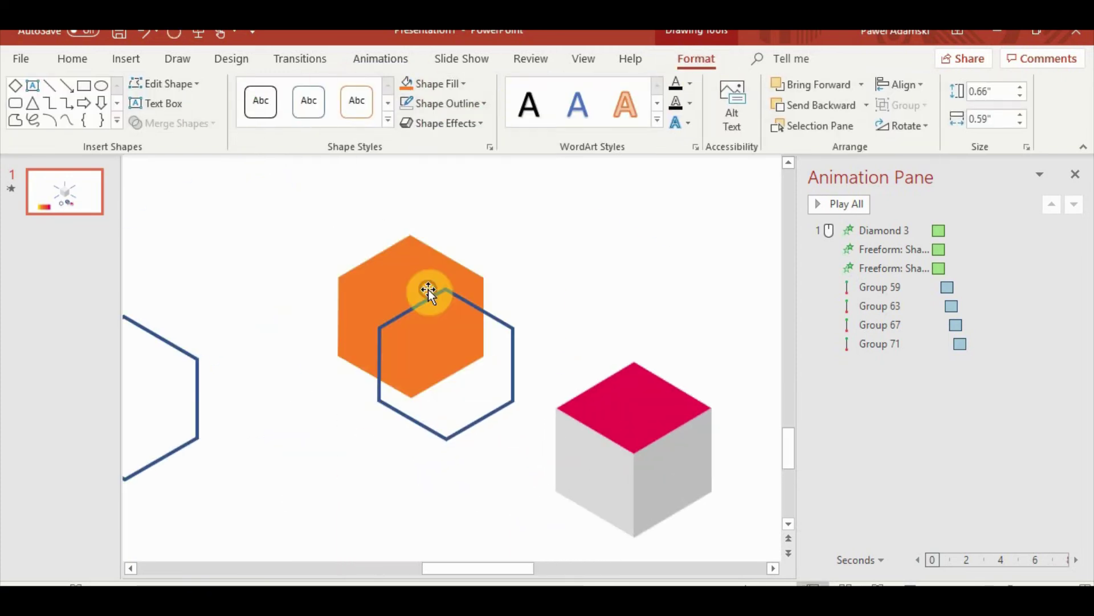
Step: Centre the smaller hexagon outline inside the orange hexagon and select both shapes
left_click(496, 313)
left_click_drag(496, 313, 444, 274)
left_click(501, 265)
left_click(386, 251)
left_click(387, 266, "shift")
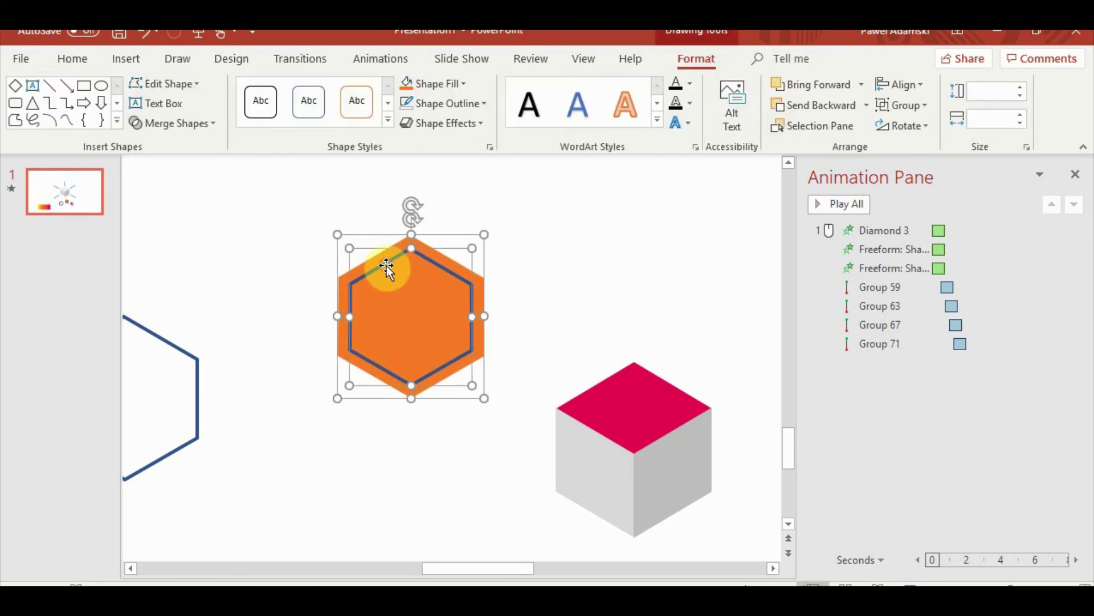
scroll(387, 265, "up", 2)
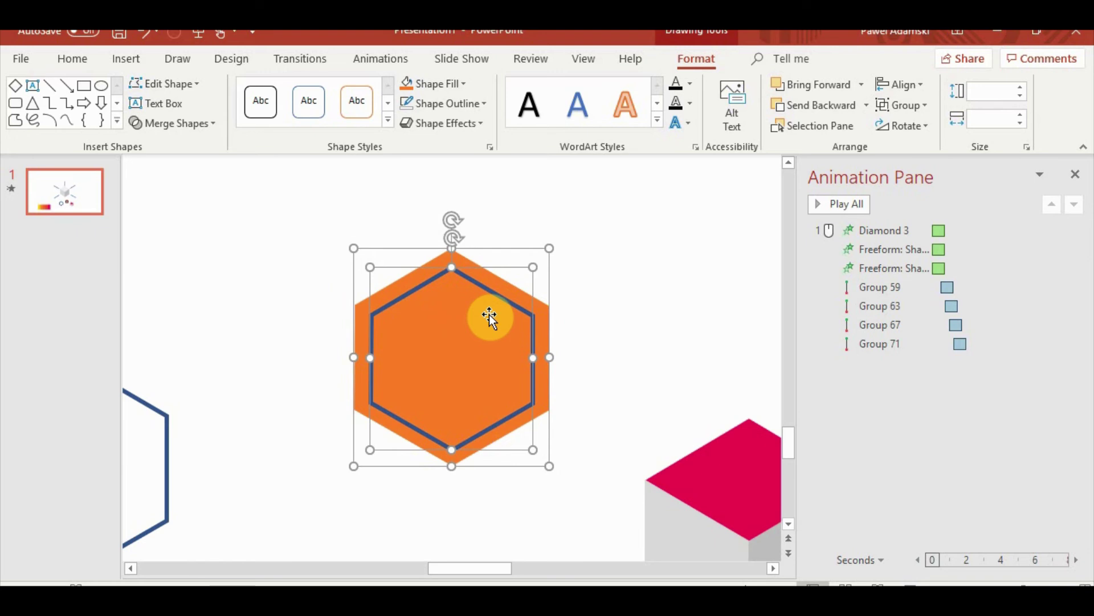
Step: Draw a freeform strip about 0.3" wide and 0.2" high between the upper-left edges of the orange hexagon and the inner outline
left_click(578, 273)
left_click(147, 62)
left_click(269, 111)
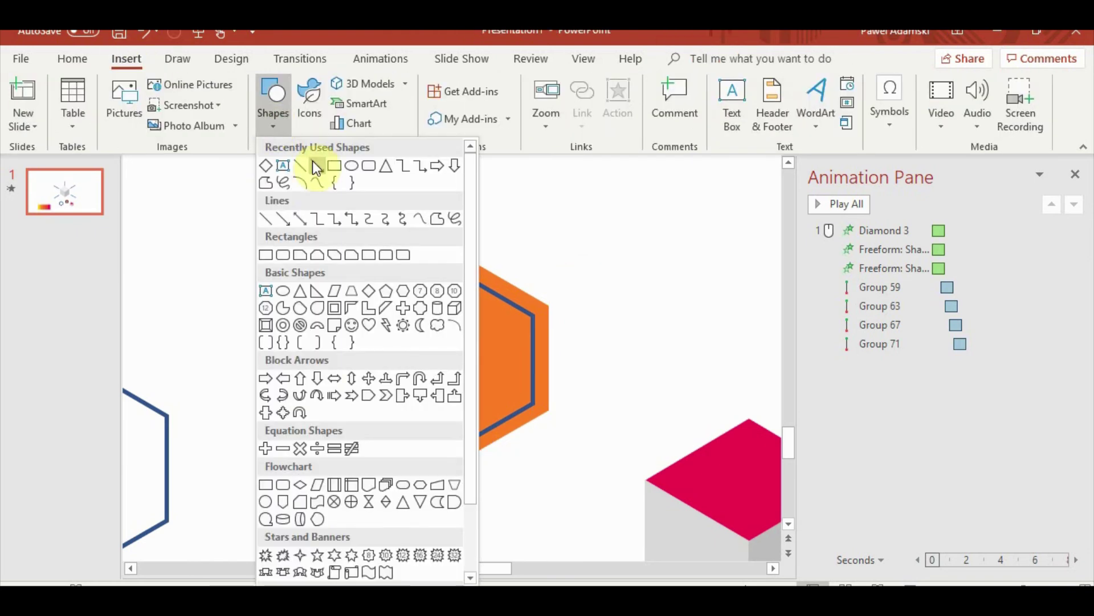
left_click(269, 184)
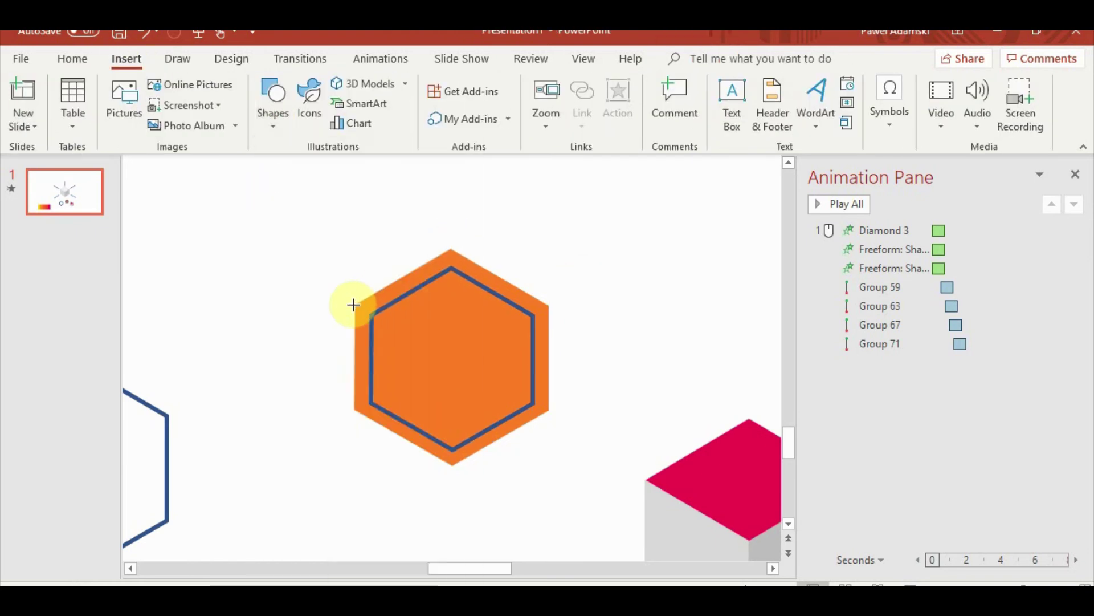
left_click(372, 313)
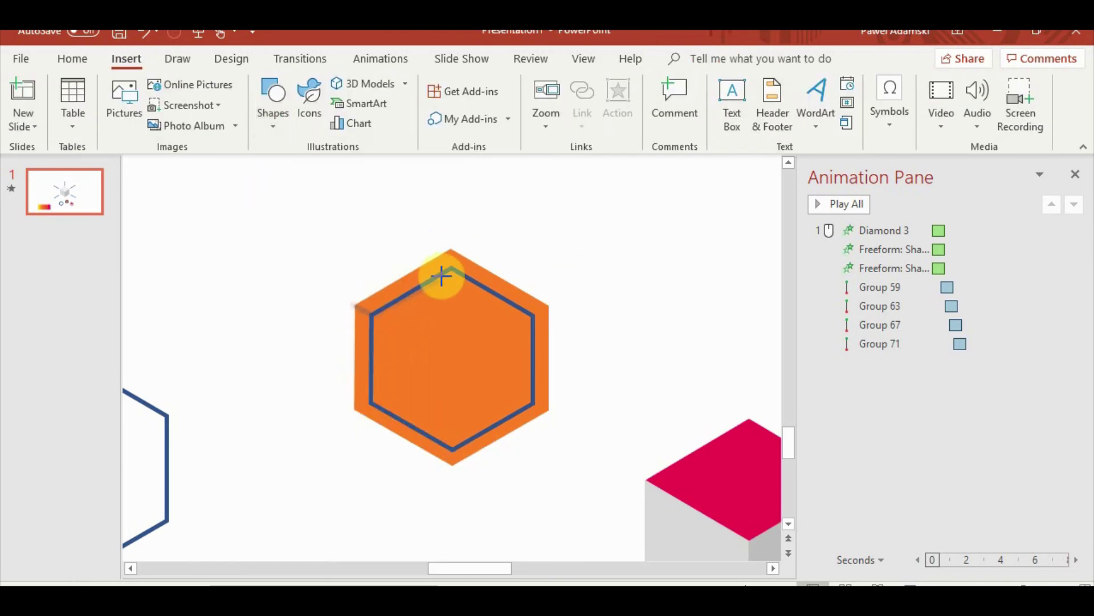
left_click(451, 249)
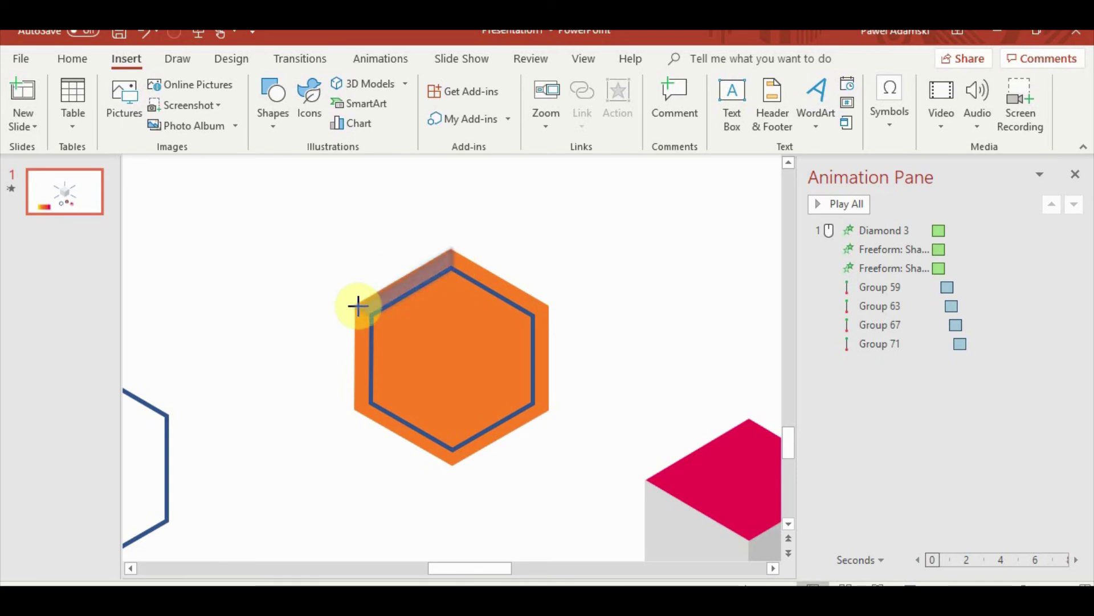
left_click(356, 301)
Step: Copy the upper-left strip, flip the copy horizontally and fit it along the hexagon's upper-right edge
key("ctrl+c")
key("ctrl+v")
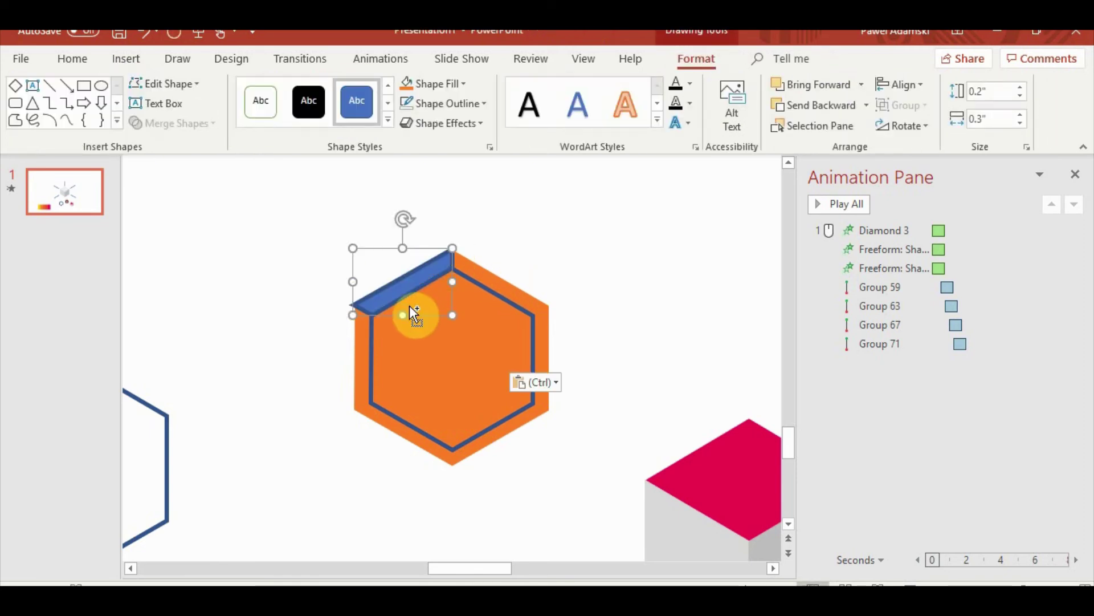
left_click(812, 125)
left_click(812, 126)
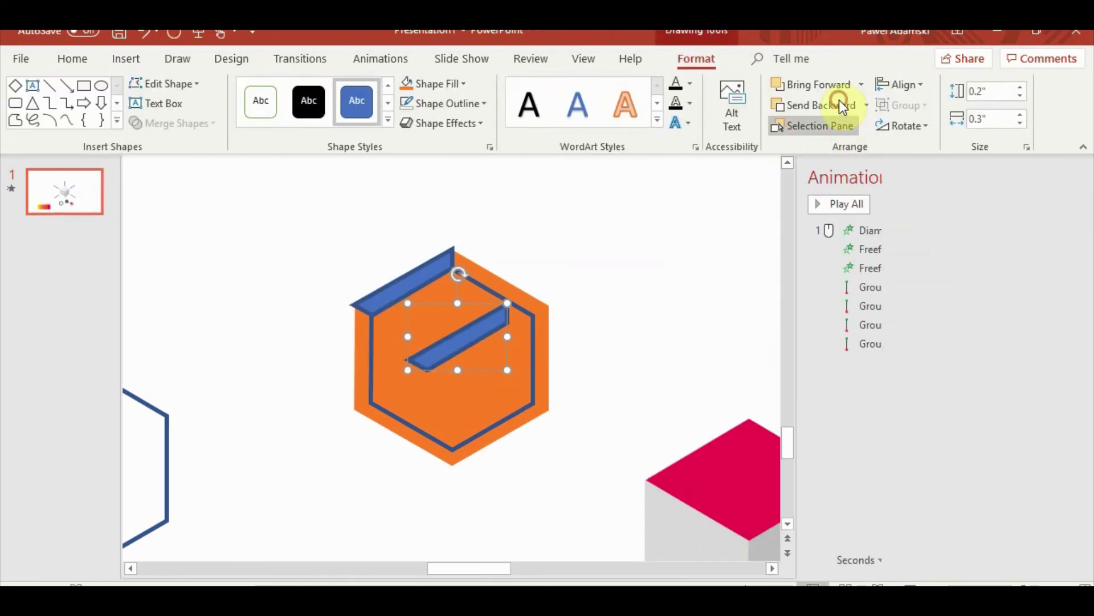
left_click(902, 126)
left_click(919, 214)
left_click_drag(489, 364, 515, 299)
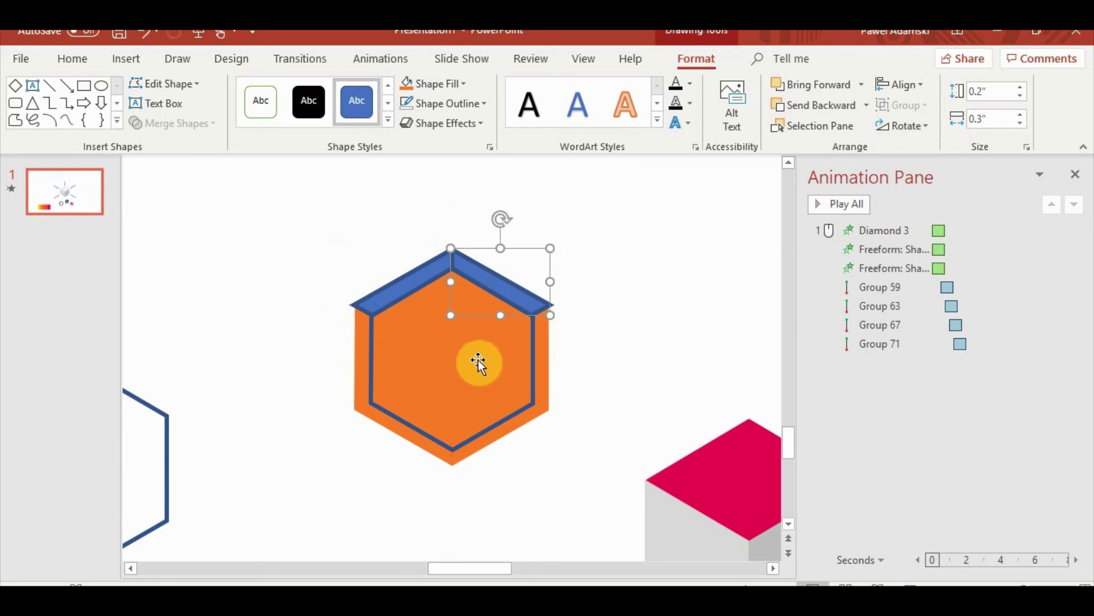
Step: Copy the two upper strips, group the copies, turn them upside down and fit them along the hexagon's lower edges
left_click(418, 285, "shift")
key("ctrl+c")
key("ctrl+v")
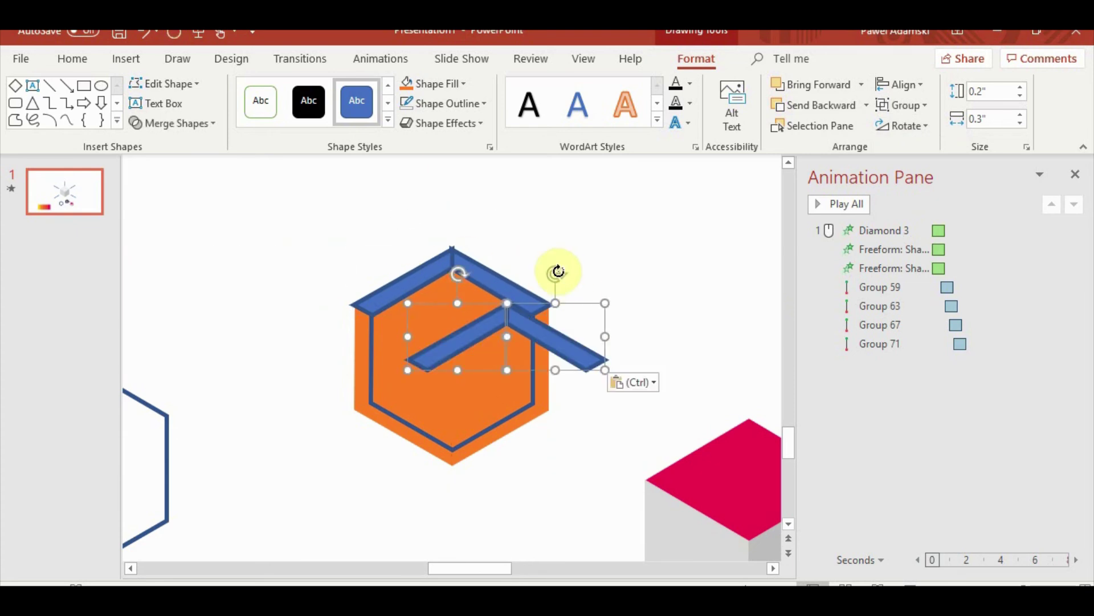
key("ctrl+g")
left_click_drag(512, 268, 460, 460)
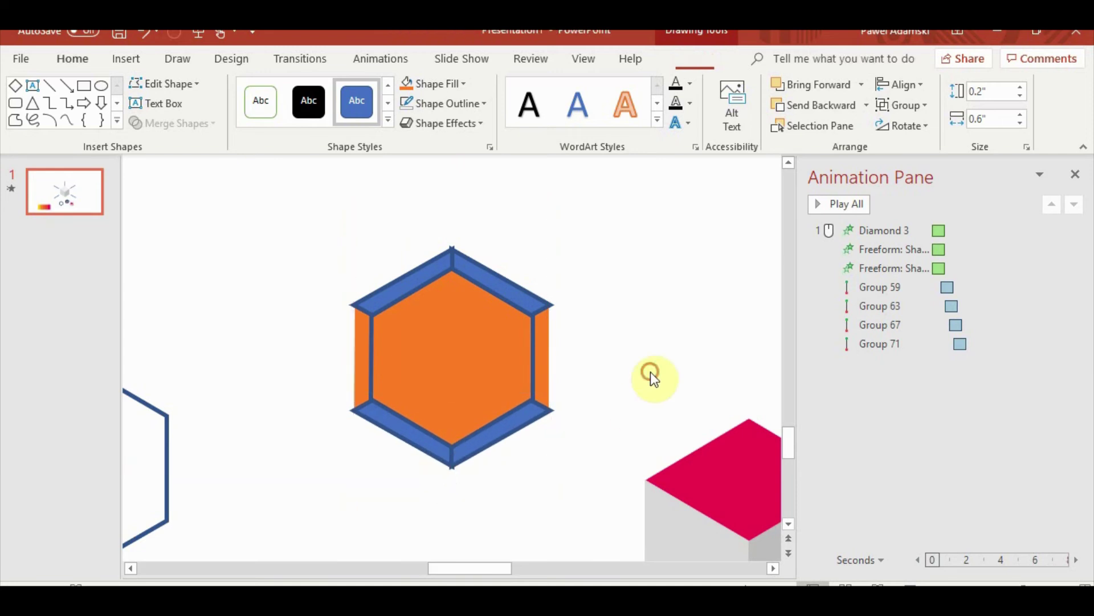
Step: Draw a freeform strip about 0.33" high and 0.06" wide along the left side, between the orange hexagon and the inner outline
left_click(651, 372)
left_click(126, 58)
left_click(265, 126)
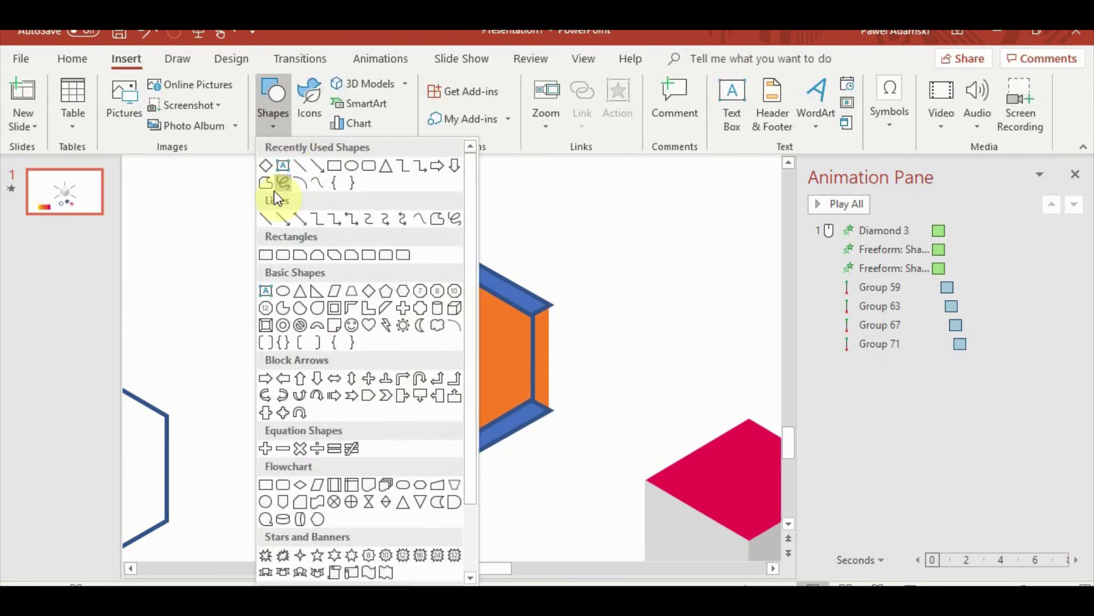
left_click(275, 190)
left_click_drag(352, 304, 349, 376)
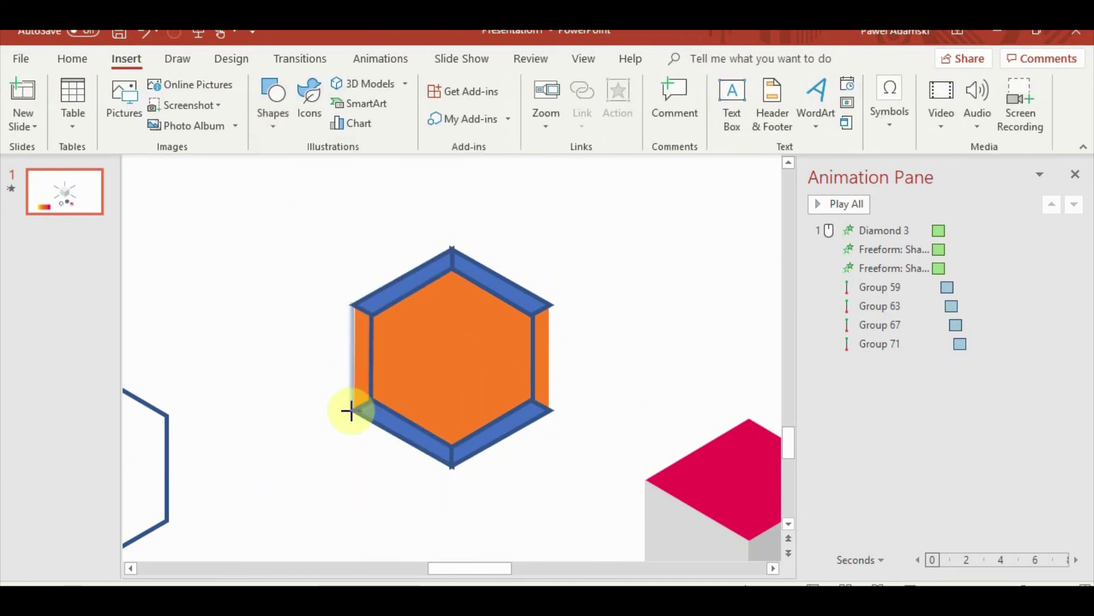
left_click(371, 314)
left_click(352, 306)
Step: Copy the left strip, rotate the copy 180 degrees and fit it along the hexagon's right side
key("ctrl+c")
key("ctrl+v")
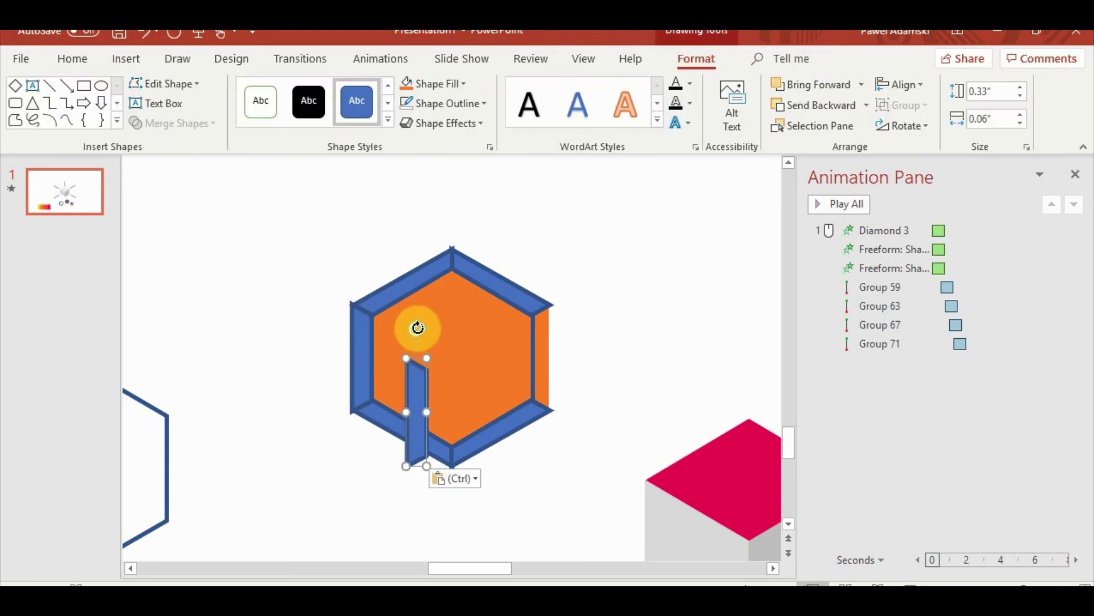
left_click_drag(418, 328, 543, 383)
Step: Ungroup the two lower strips of the hexagonal frame
left_click(493, 282, "ctrl")
left_click(383, 435, "ctrl")
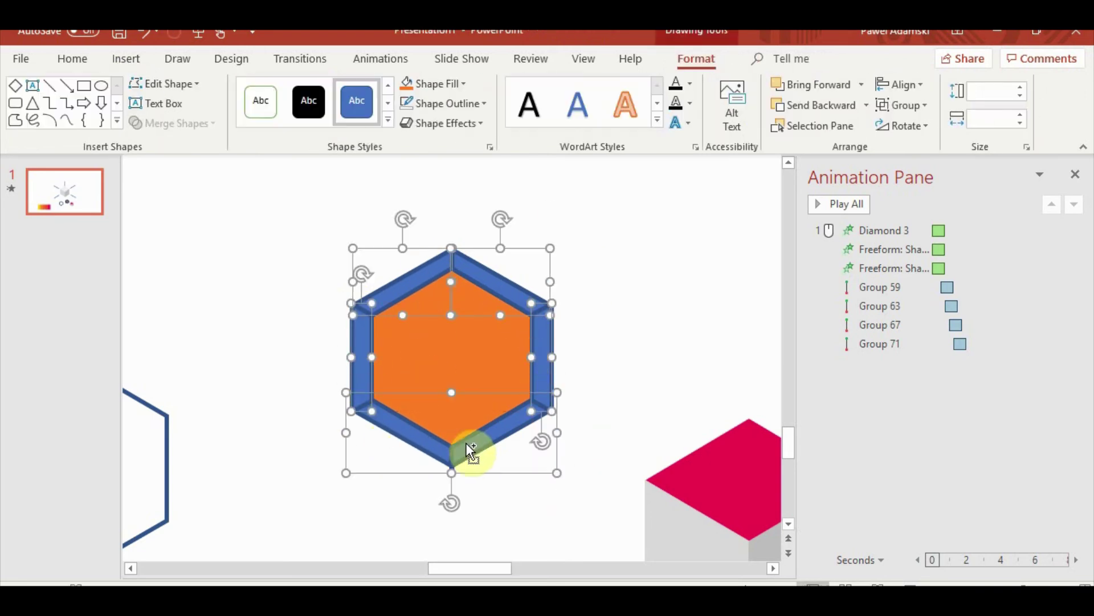
right_click(481, 447)
mouse_move(593, 265)
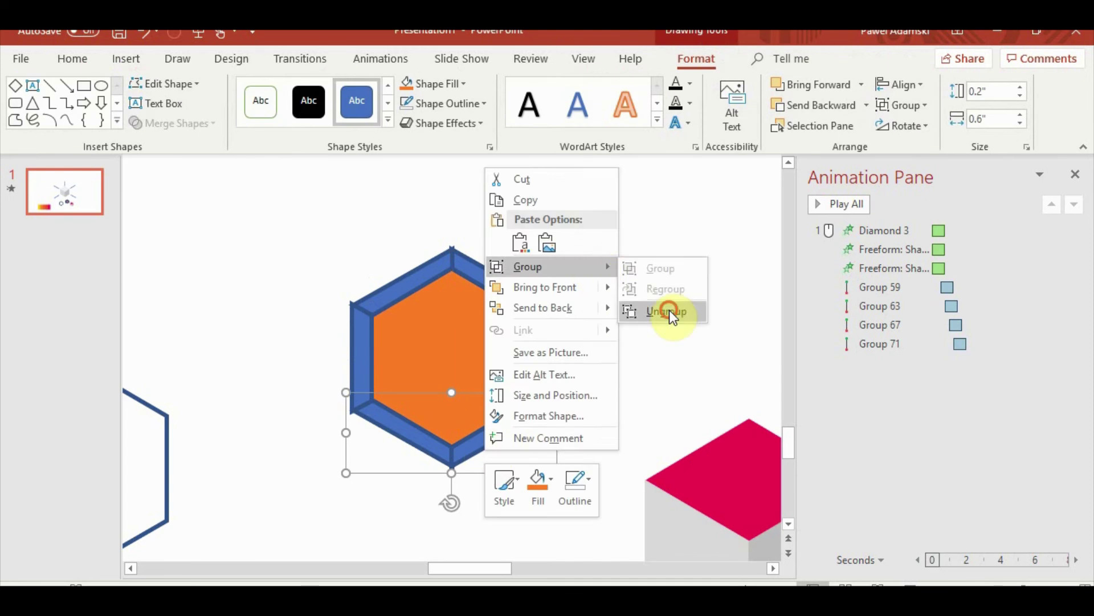
left_click(668, 310)
Step: Remove the outline from all six strips of the hexagonal frame
left_click(429, 281, "ctrl")
left_click(351, 360, "ctrl")
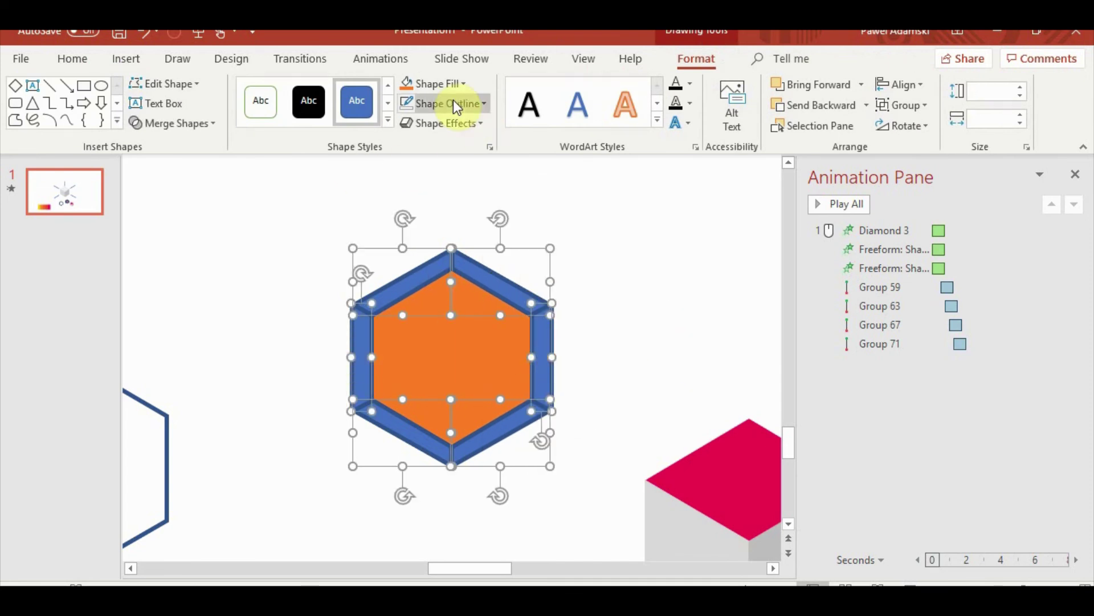
left_click(453, 101)
left_click(445, 288)
left_click(616, 334)
Step: Fill the frame's upper-left and left strips with the dark grey sampled from the large cube's right face
scroll(577, 329, "down", 1)
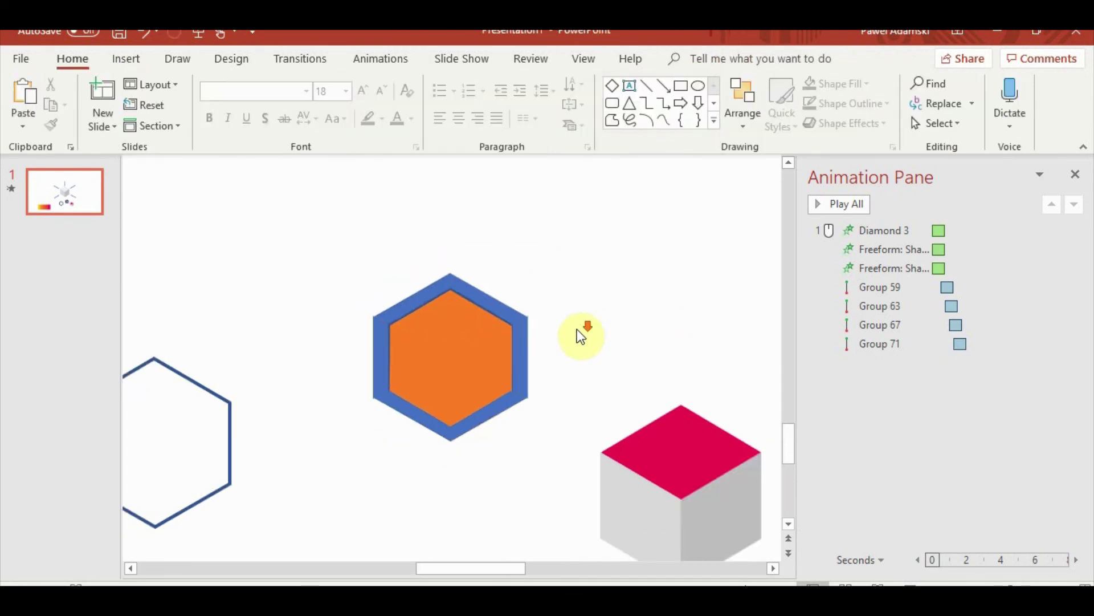
scroll(577, 330, "down", 3)
scroll(593, 391, "up", 2)
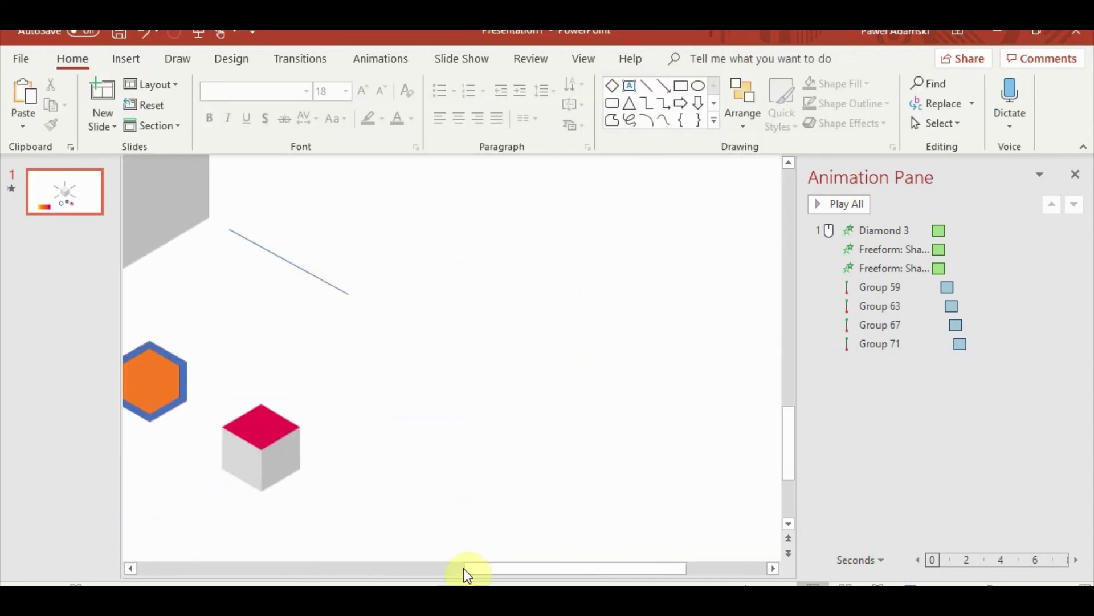
left_click_drag(467, 575, 379, 542)
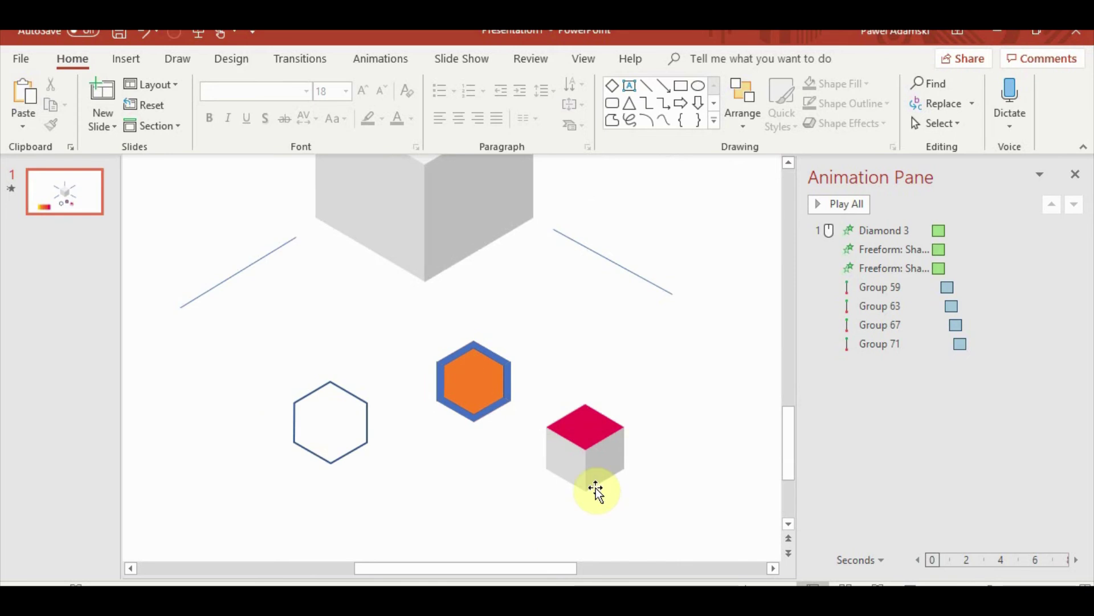
left_click(456, 350)
left_click(439, 379)
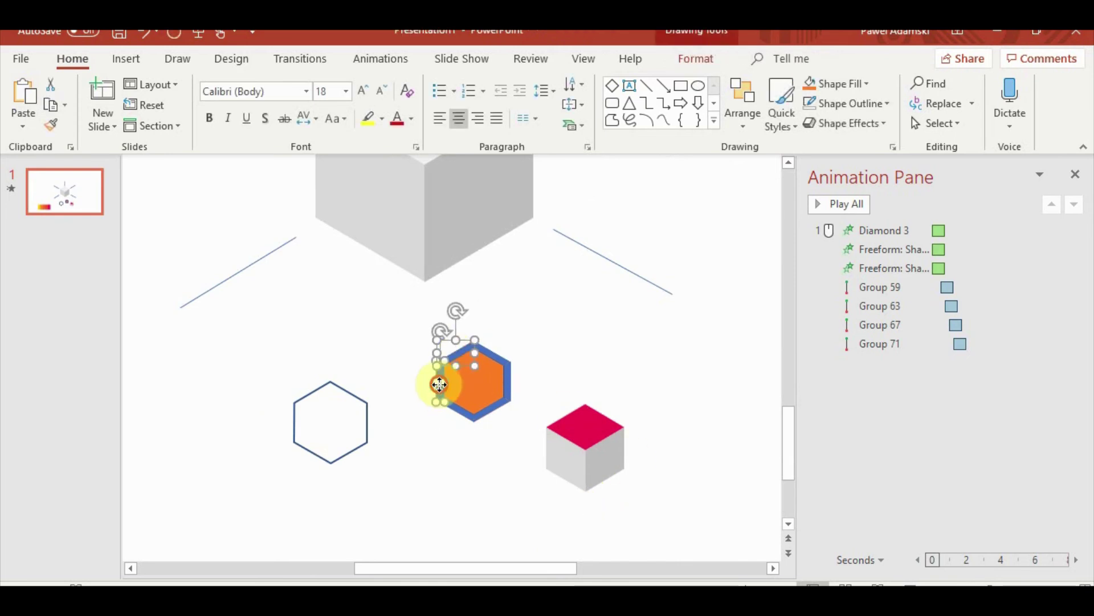
left_click(697, 59)
left_click(450, 84)
left_click(448, 311)
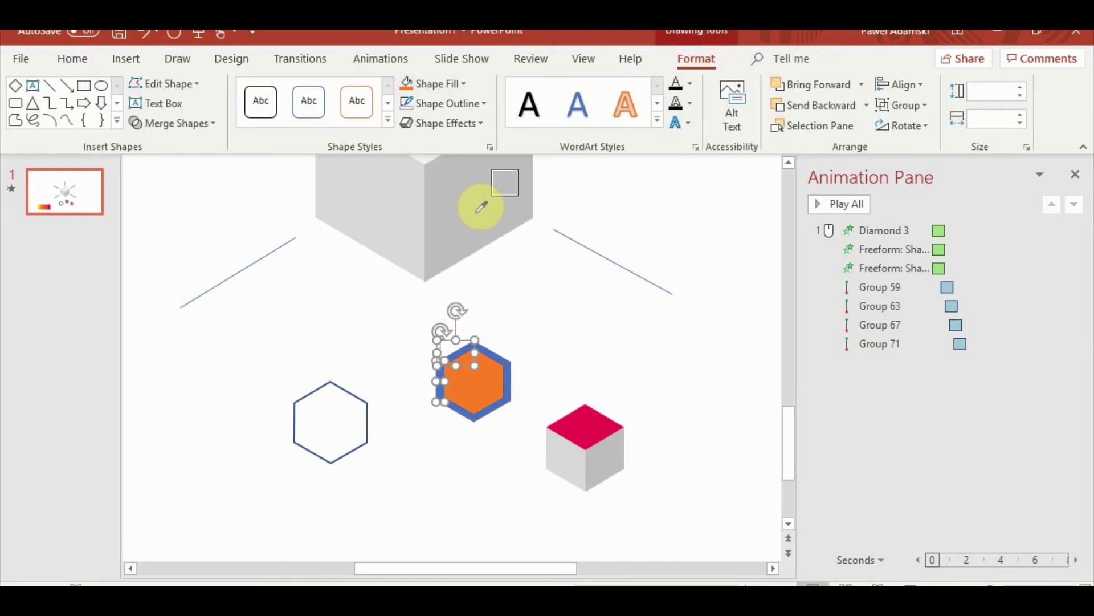
left_click(482, 204)
left_click(543, 336)
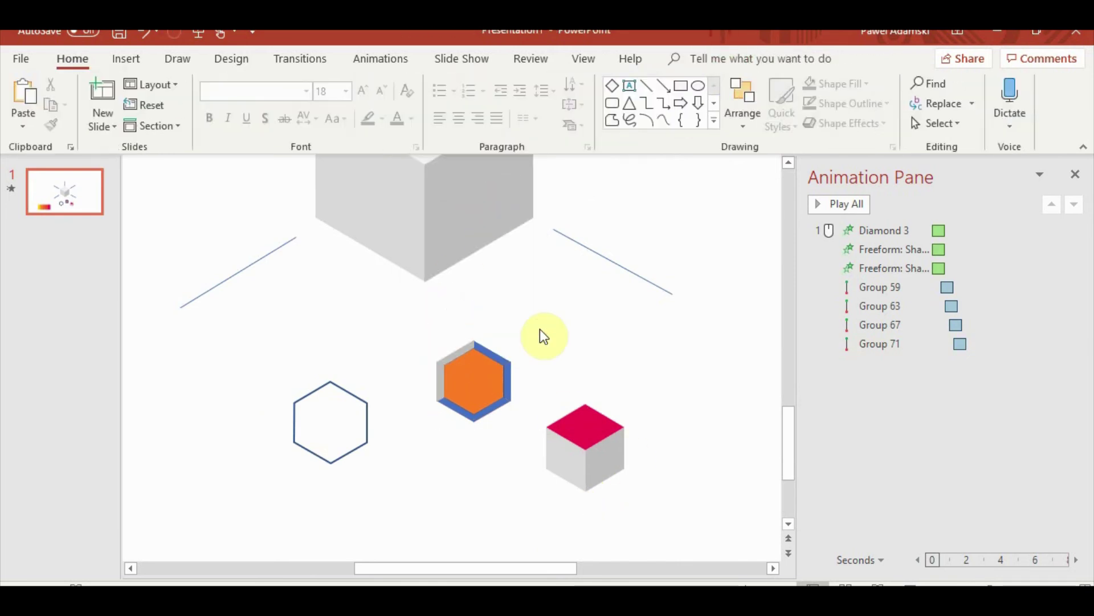
Step: Fill the frame's two lower strips with the very light grey sampled from the large cube's top face
left_click(462, 415)
left_click(691, 57)
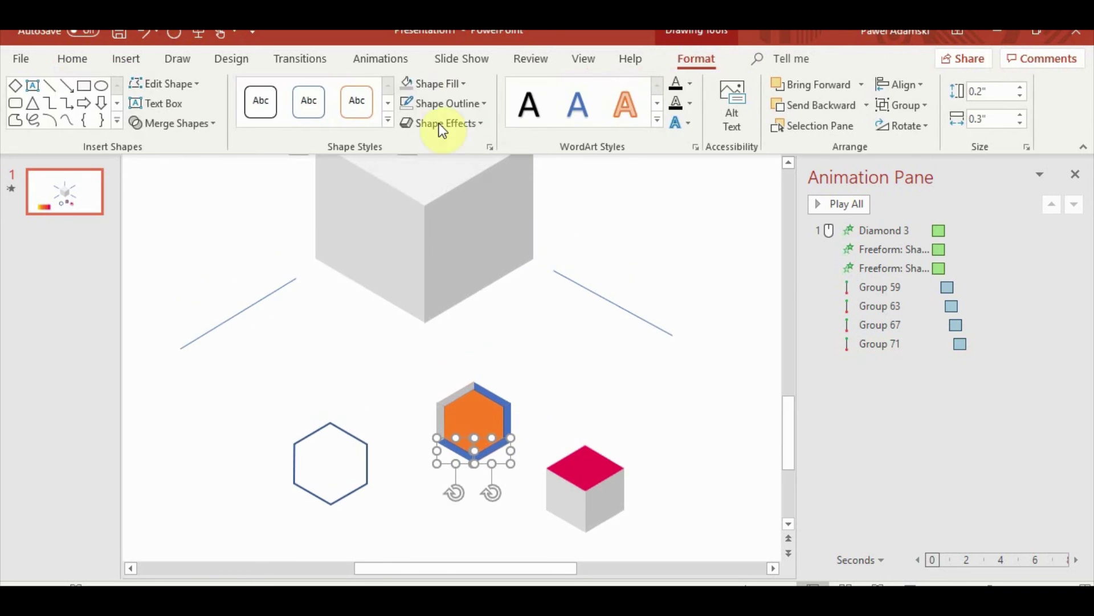
left_click(436, 83)
left_click(453, 311)
left_click(559, 439)
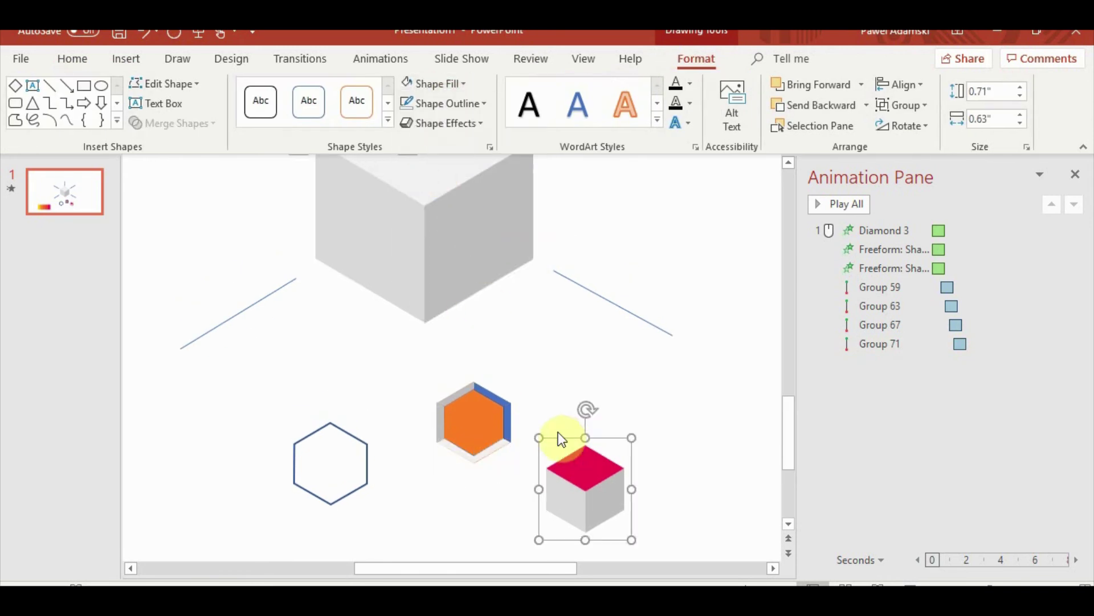
Step: Recolour the frame's upper-right and right strips with a grey fill
left_click(524, 418)
left_click(508, 421)
left_click(463, 85)
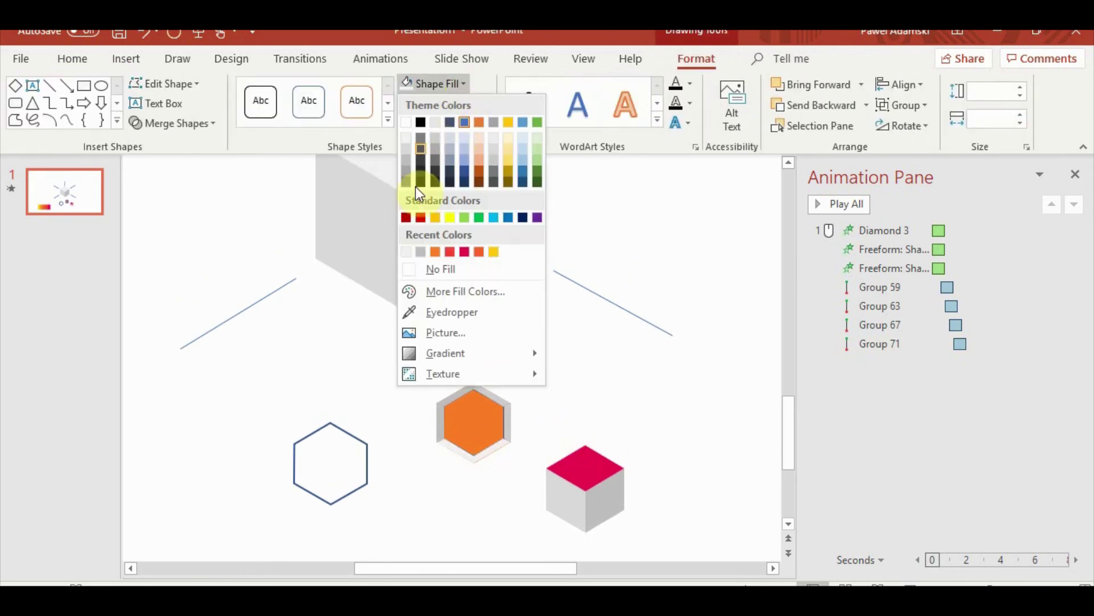
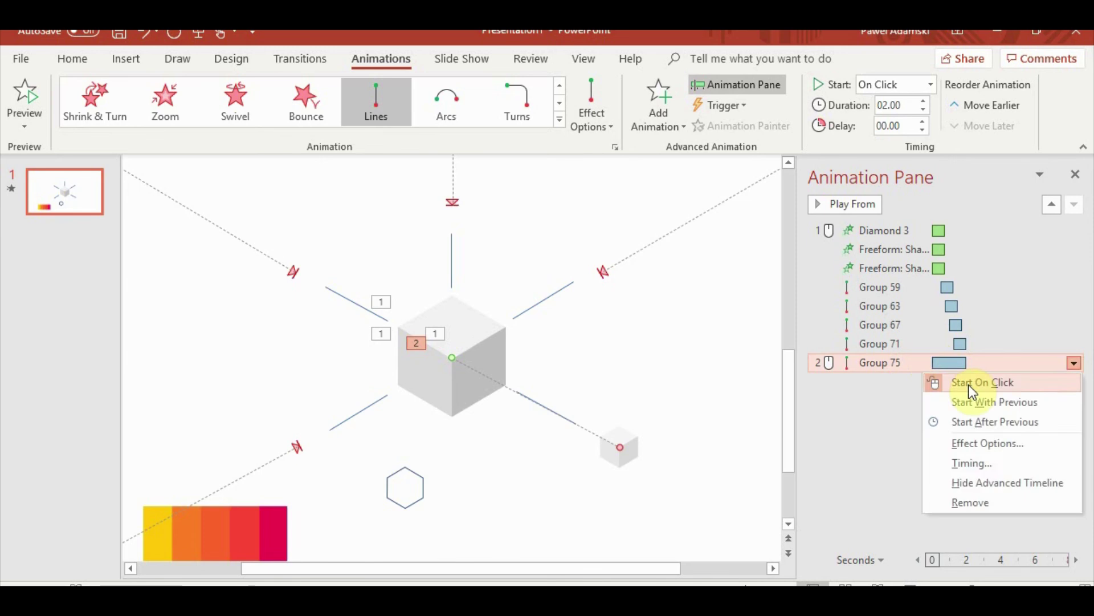
Step: Set Group 75's motion path to start With Previous with a 1.25 s duration and 1.75 s delay, and play the slide
left_click(969, 401)
left_click(924, 109)
left_click(924, 109)
left_click(923, 109)
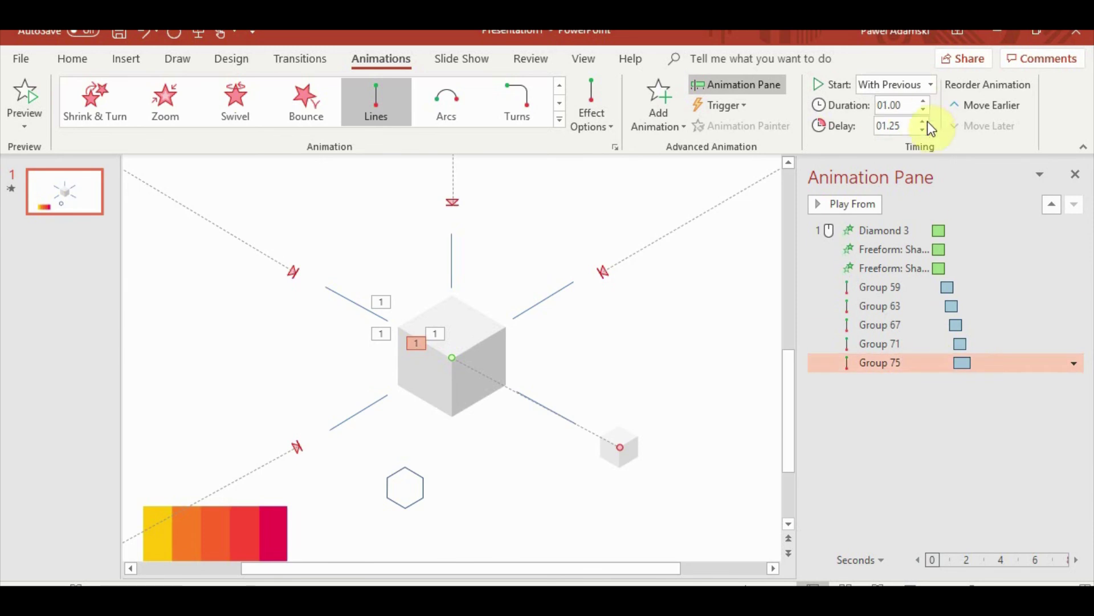
left_click(924, 120)
left_click(923, 121)
left_click(924, 101)
left_click(913, 461)
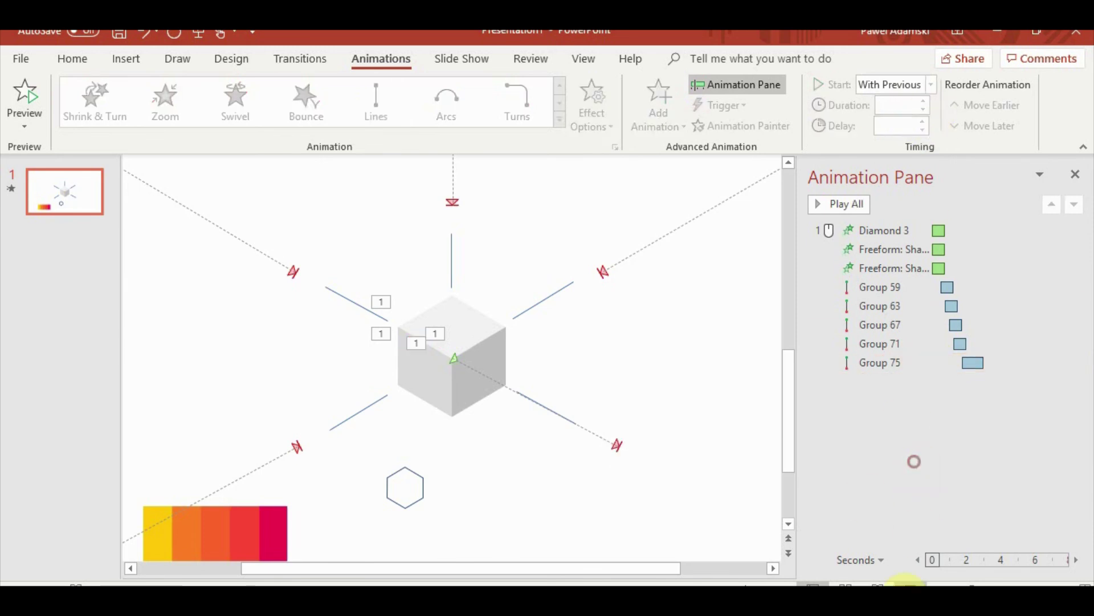
left_click(878, 585)
key("Escape")
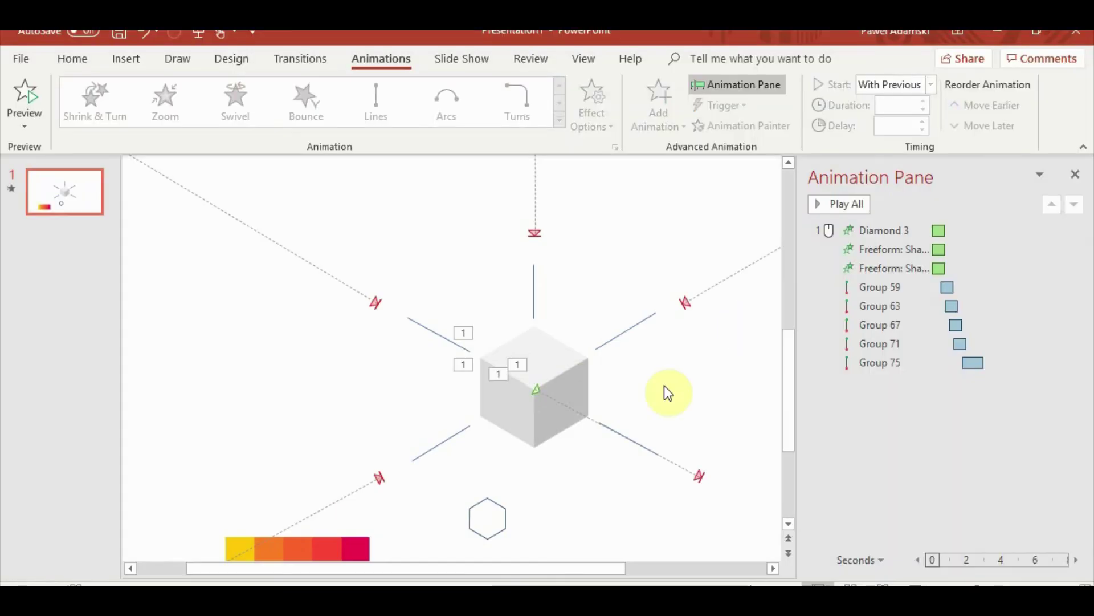
Step: Apply an Appear entrance to the gradient hexagon beneath the small grey cube, moving the cube aside and back to the centre
left_click(873, 361)
left_click(543, 379)
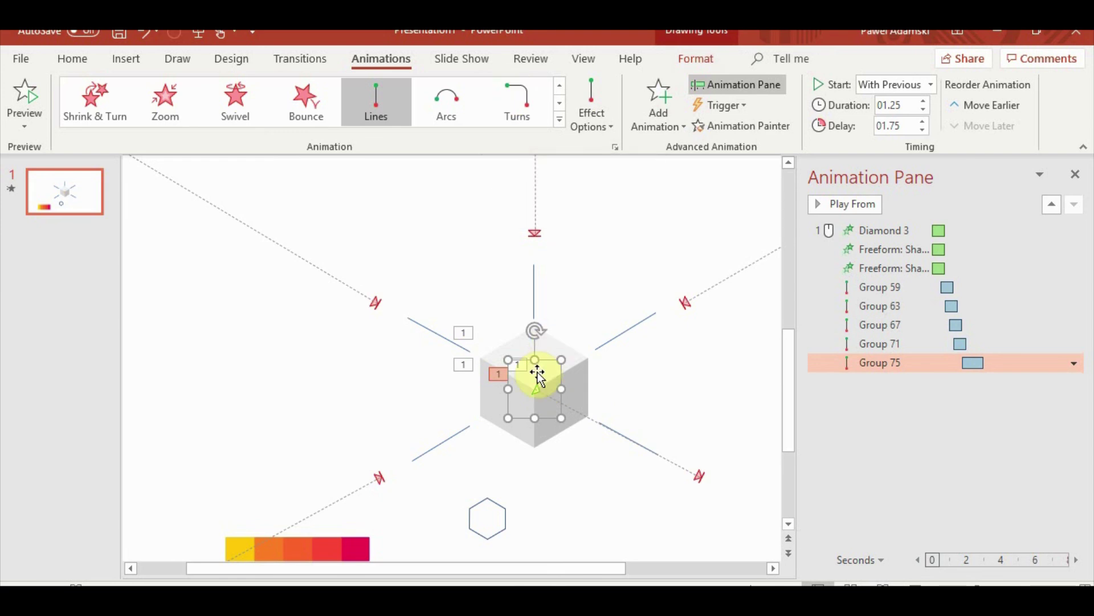
left_click_drag(537, 372, 540, 308)
left_click(551, 395)
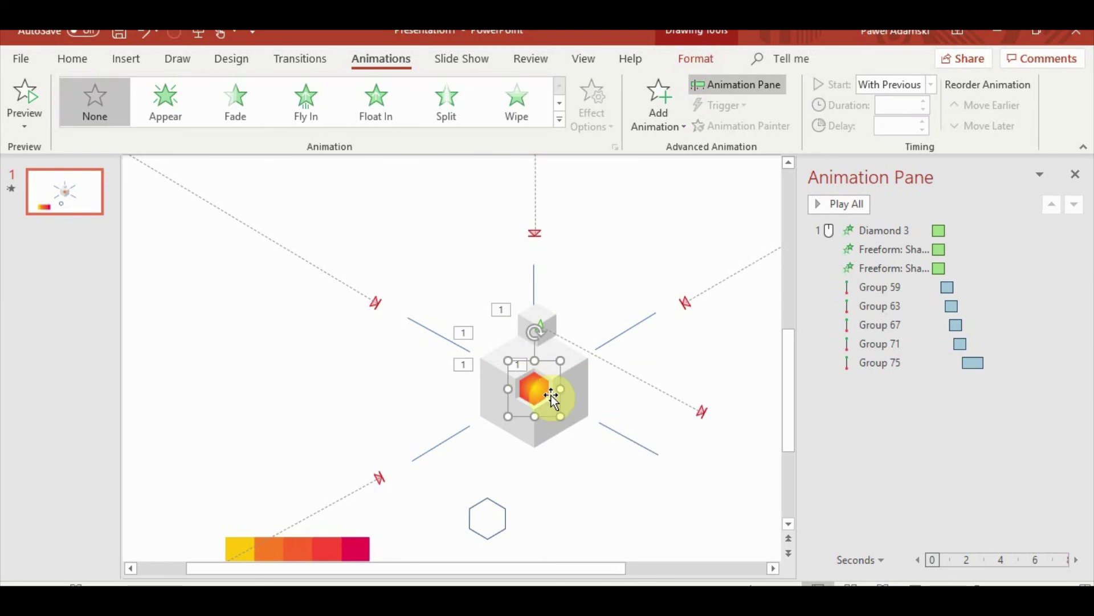
left_click(176, 105)
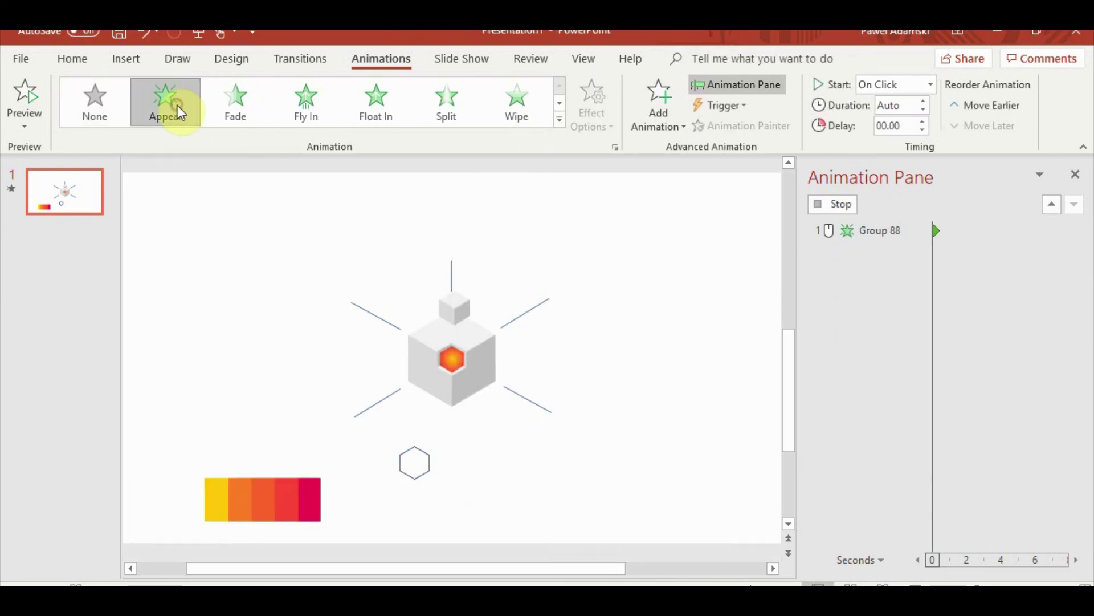
left_click(540, 325)
left_click_drag(541, 325, 538, 380)
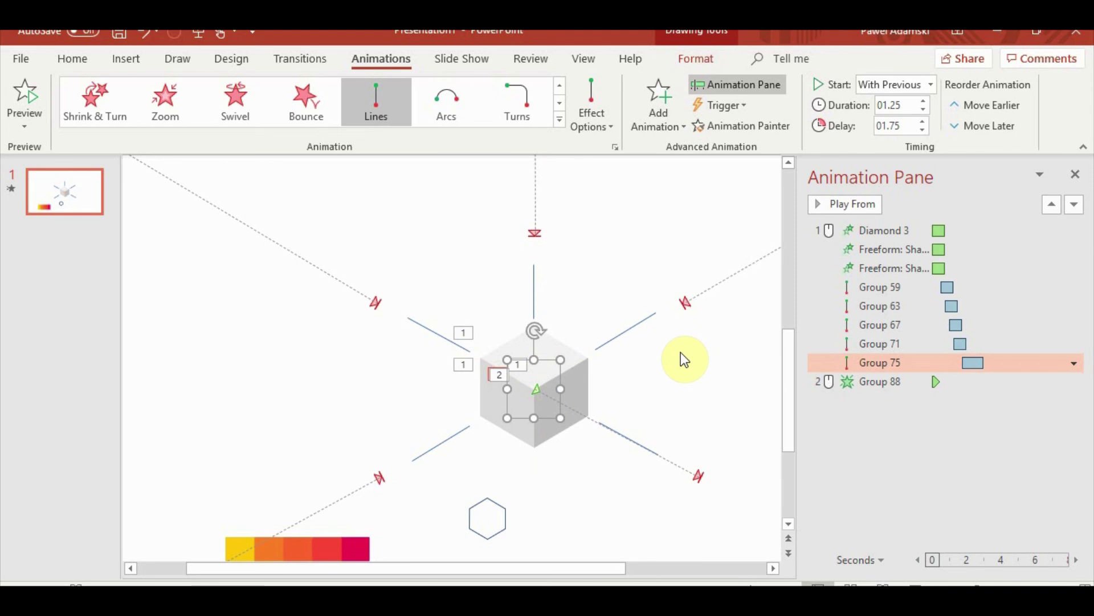
Step: Add an Appear entrance to the small grey cube and place it before Group 59's motion path in the animation order
left_click(655, 98)
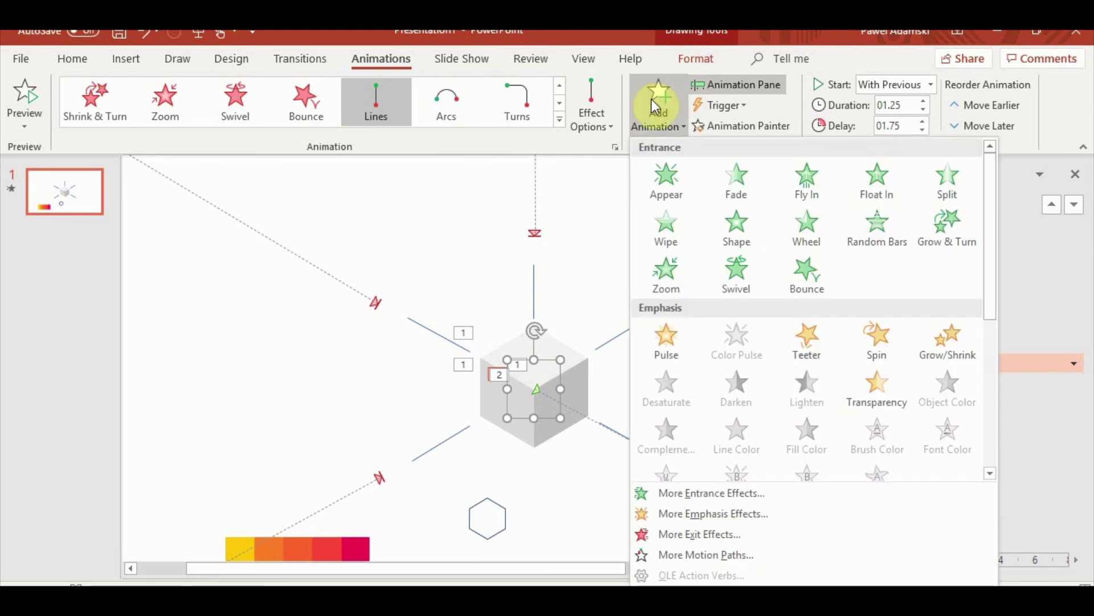
left_click(665, 178)
left_click_drag(898, 401, 914, 288)
Step: Set Group 75's Appear effect to start With Previous with a 0.75 s delay
right_click(914, 288)
left_click(956, 325)
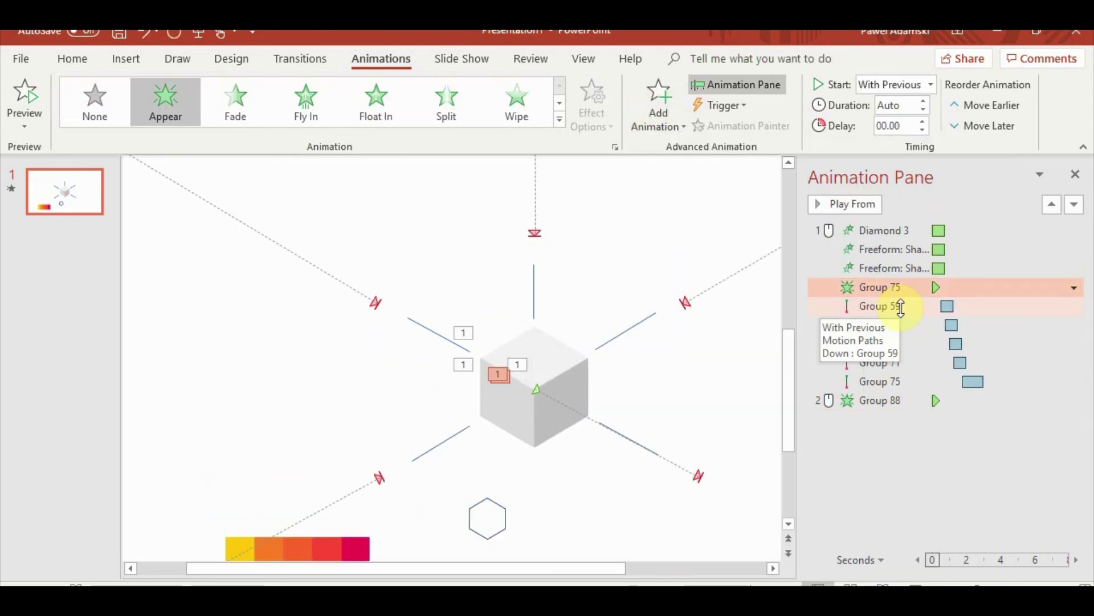
left_click(923, 121)
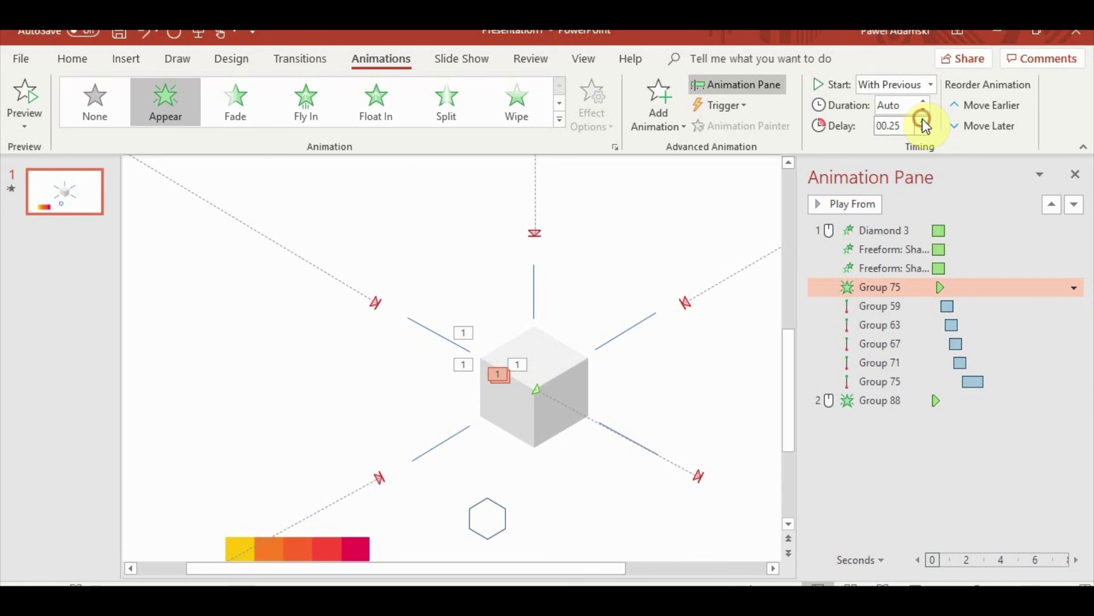
left_click(923, 121)
left_click(923, 121)
Step: Move Group 88's Appear effect directly after Group 75's and set it to start With Previous with a 0.75 s delay
left_click(880, 401)
left_click_drag(881, 404, 874, 301)
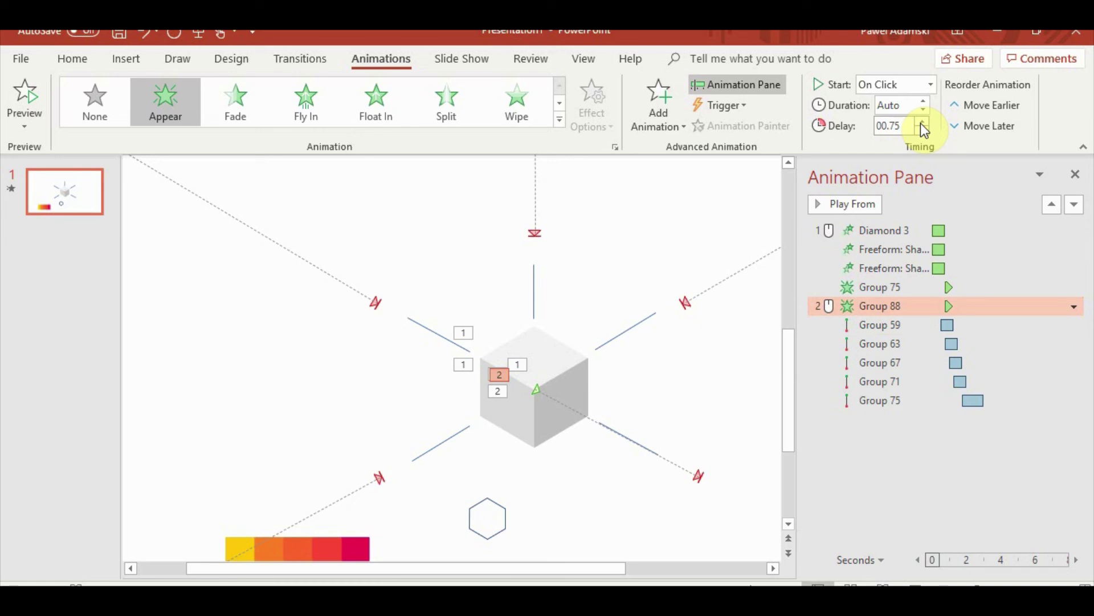
left_click(922, 122)
right_click(901, 310)
left_click(950, 344)
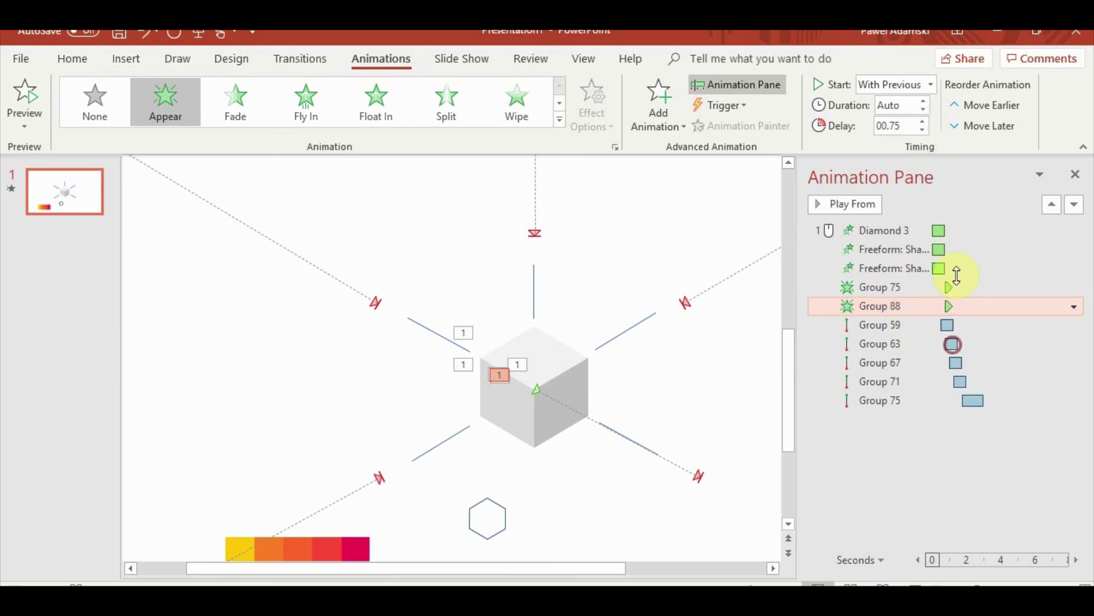
Step: Increase the delay of Group 88's Appear effect to 1 s and play the slide to check the timing
left_click(924, 130)
left_click(924, 121)
left_click(884, 584)
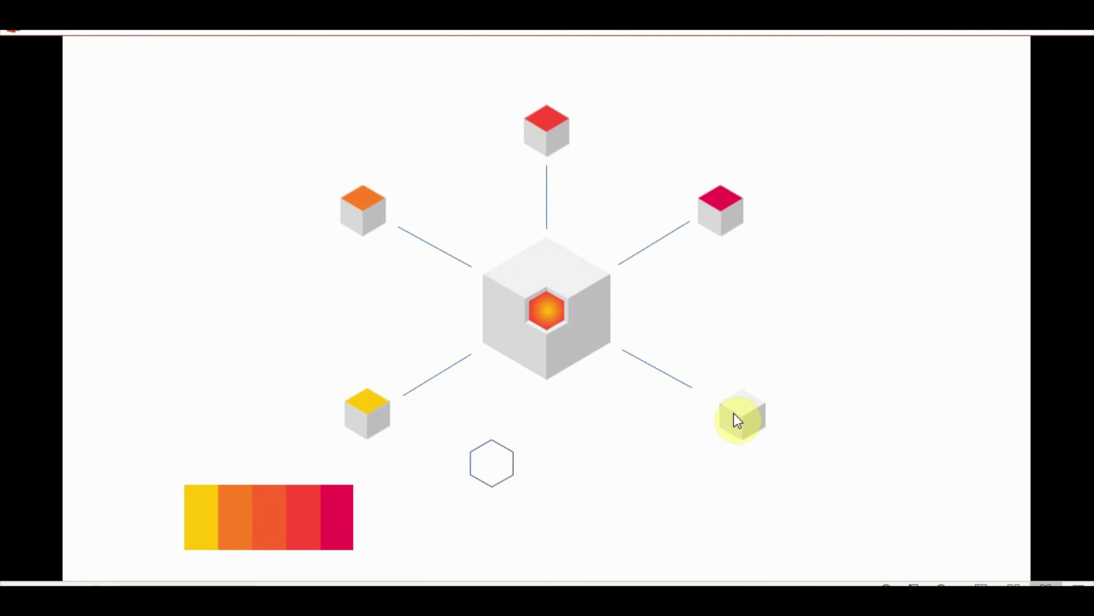
key("Escape")
Step: Shorten the small grey cube's motion path at its outer end and set its smooth end to the maximum
left_click(702, 474)
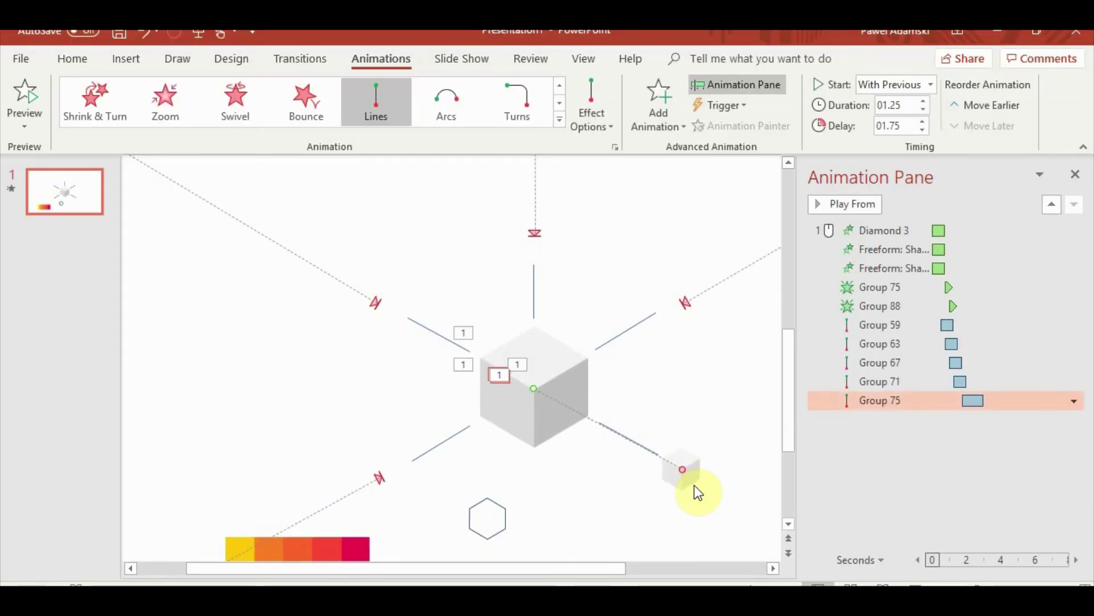
right_click(889, 400)
left_click(958, 479)
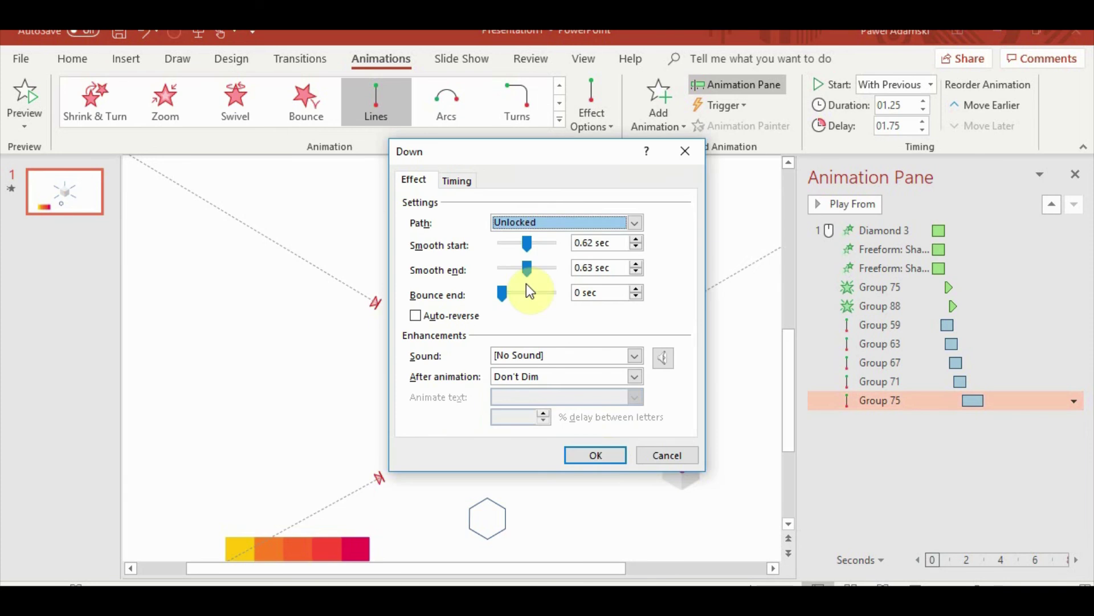
left_click_drag(527, 268, 567, 289)
left_click(596, 454)
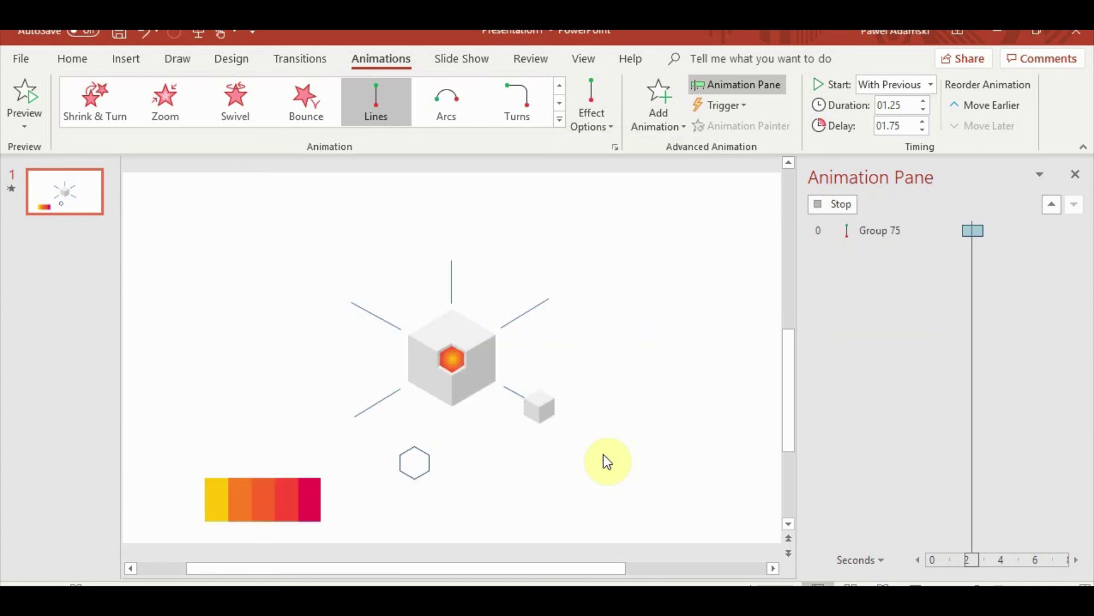
left_click(579, 481)
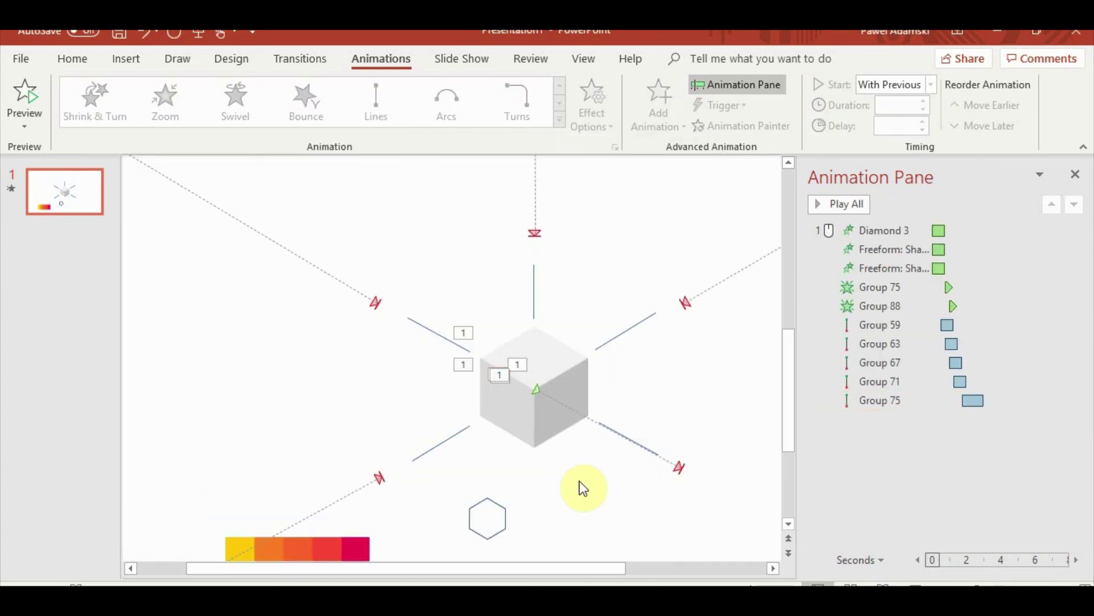
Step: Ungroup the connector lines around the large cube, undoing an accidental shift of the group
scroll(579, 488, "down", 2, "ctrl")
left_click(520, 394)
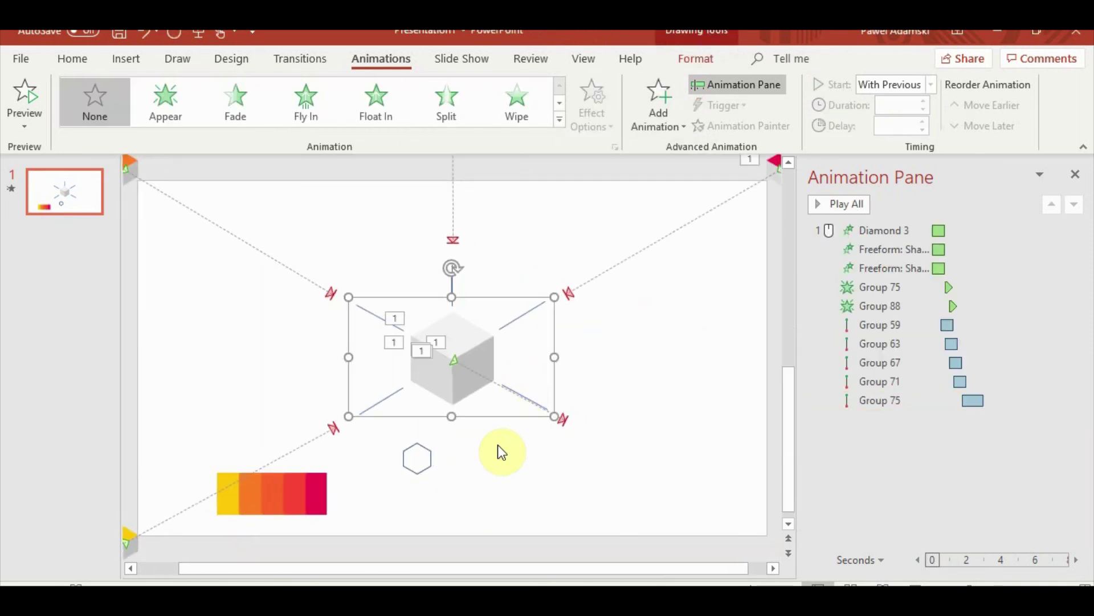
scroll(499, 450, "up", 3, "ctrl")
left_click_drag(540, 259, 491, 258)
key("ctrl+z")
right_click(502, 259)
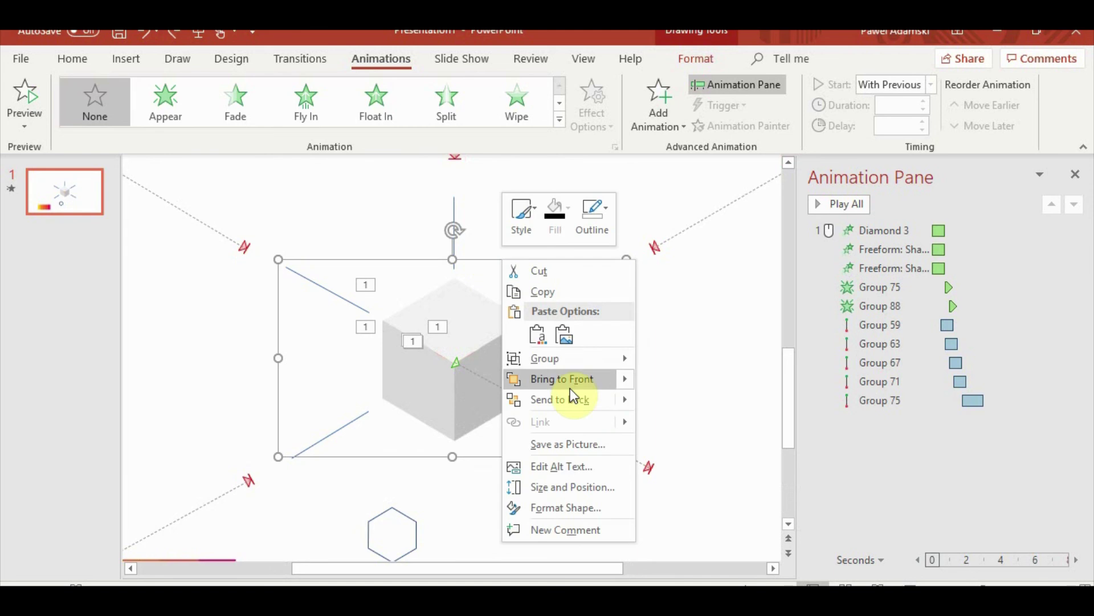
mouse_move(609, 361)
left_click(684, 401)
Step: Apply the Fade entrance effect to the connector line at the cube's lower-left side
left_click(569, 290)
left_click(350, 419)
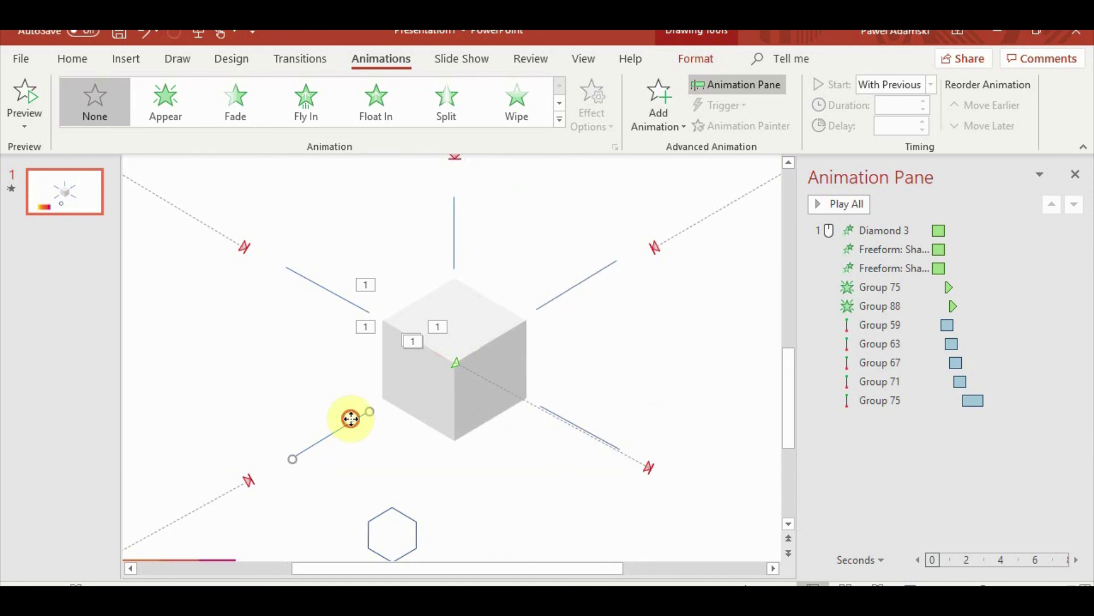
left_click(345, 300)
left_click(454, 242)
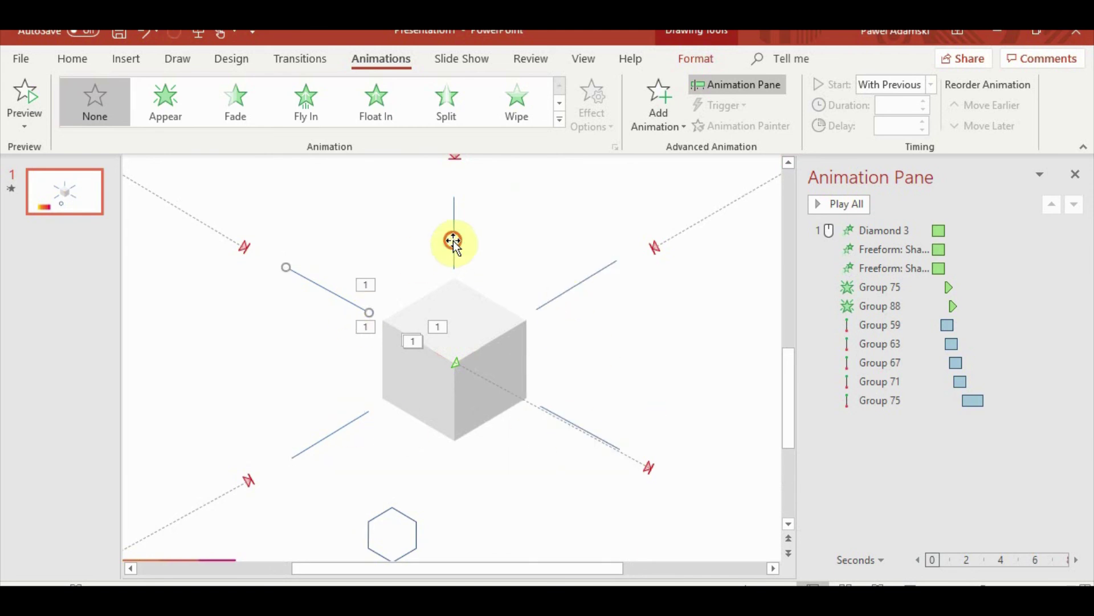
left_click(345, 428)
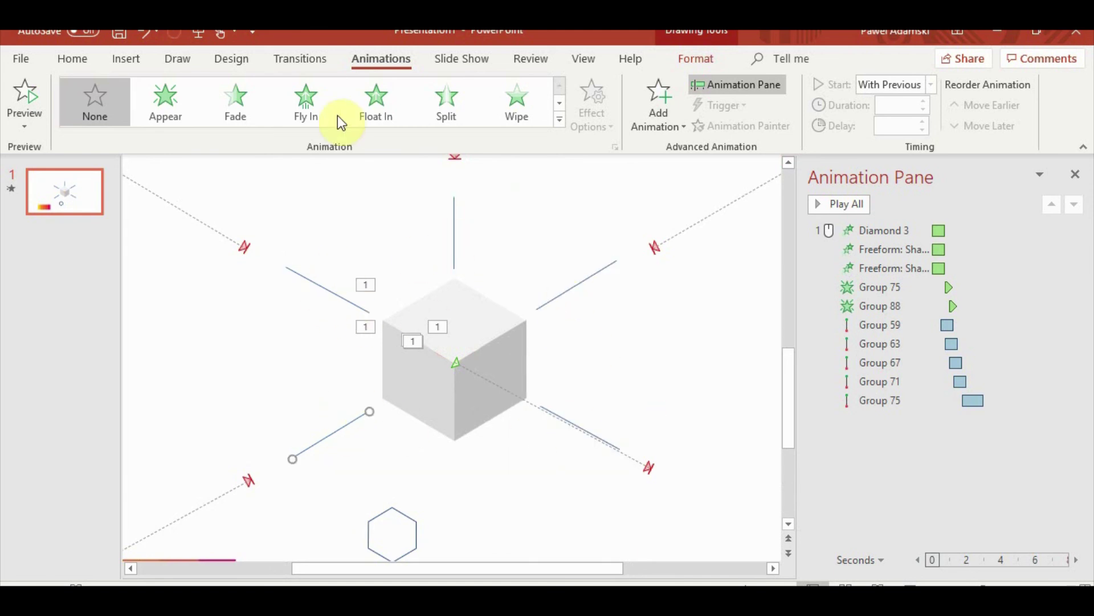
left_click(233, 102)
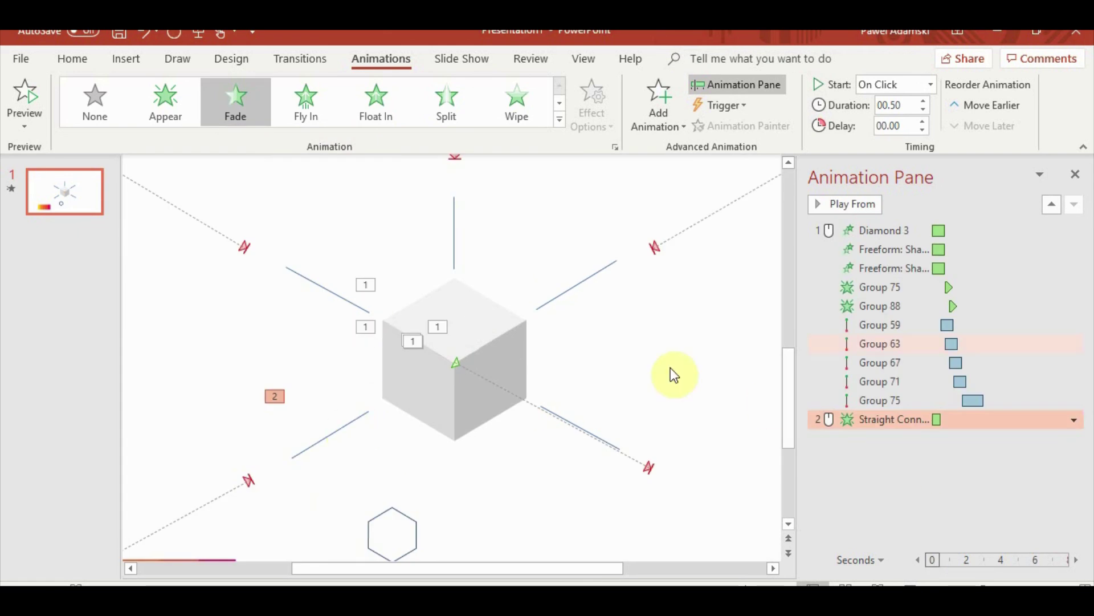
Step: Copy the Fade effect onto the other four connector lines around the cube with the Animation Painter
left_click(334, 429)
left_click(749, 125)
left_click(315, 287)
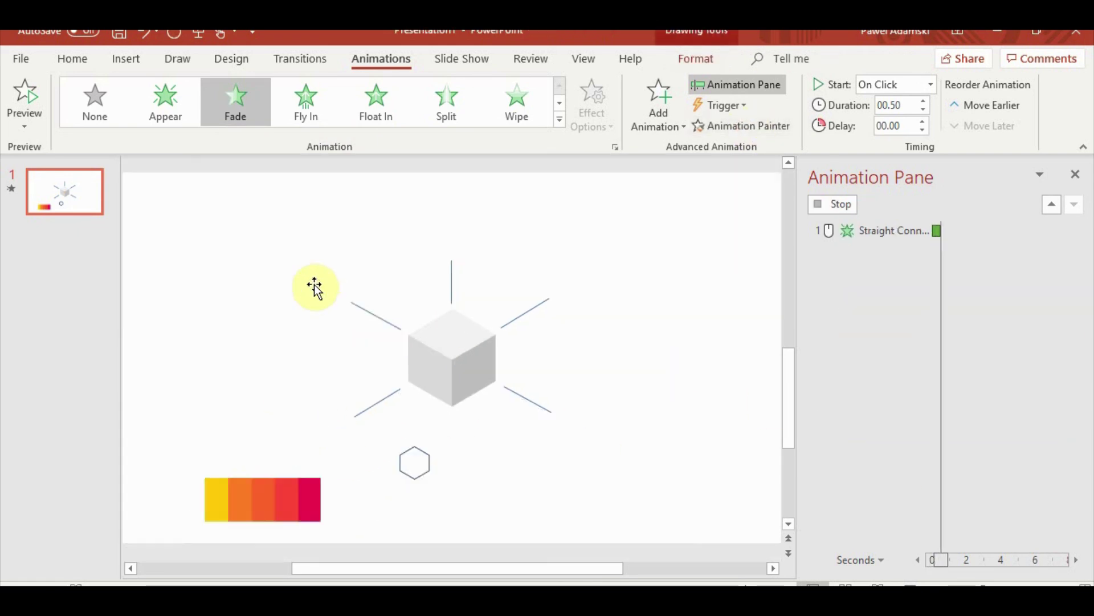
left_click(455, 227)
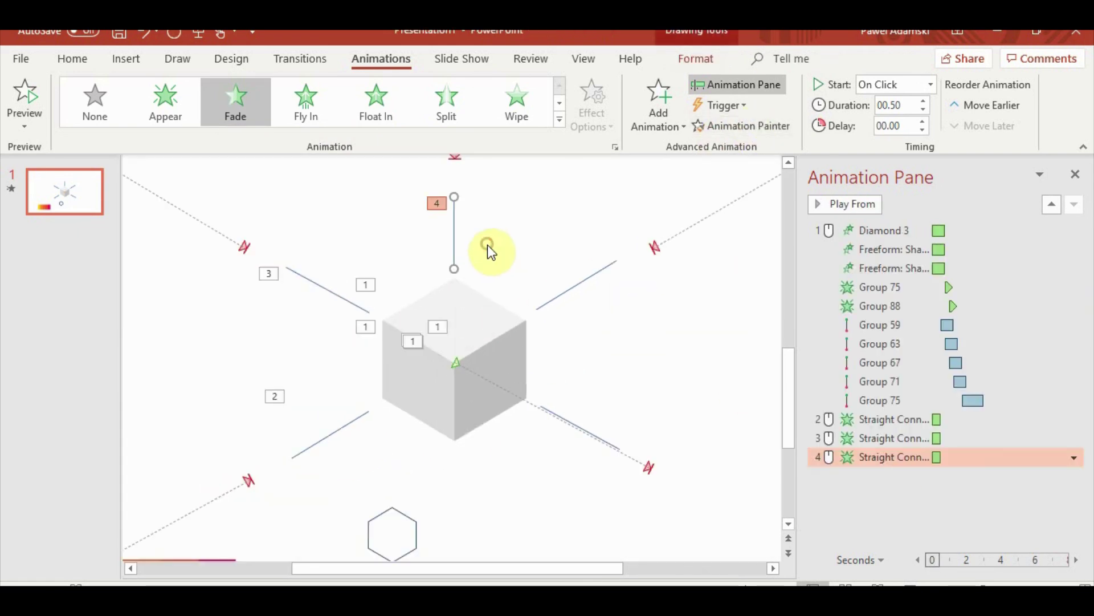
left_click(592, 275)
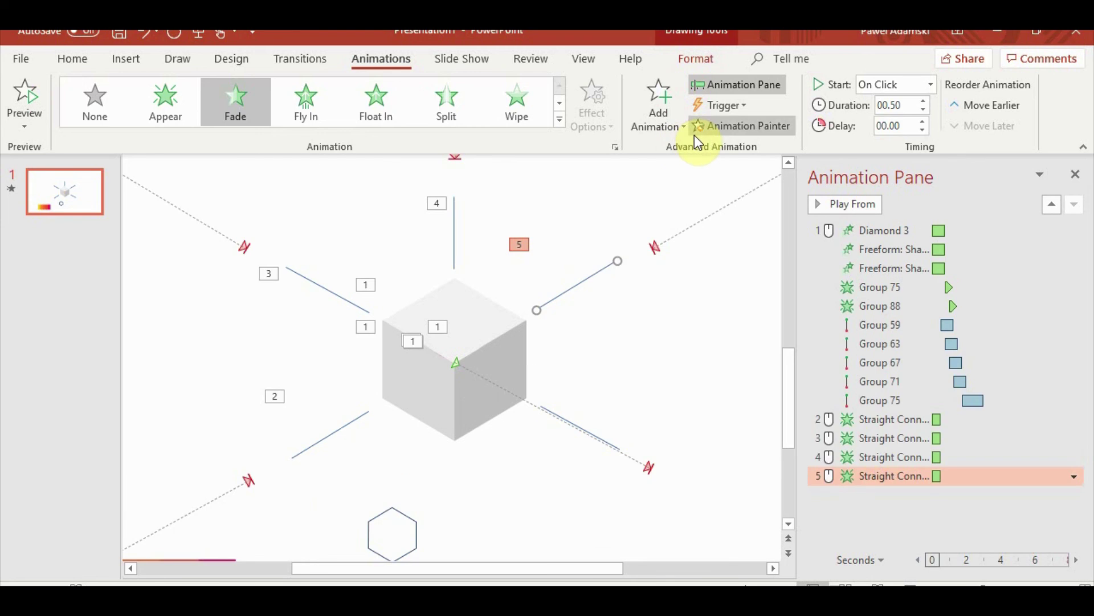
left_click(715, 125)
left_click(562, 417)
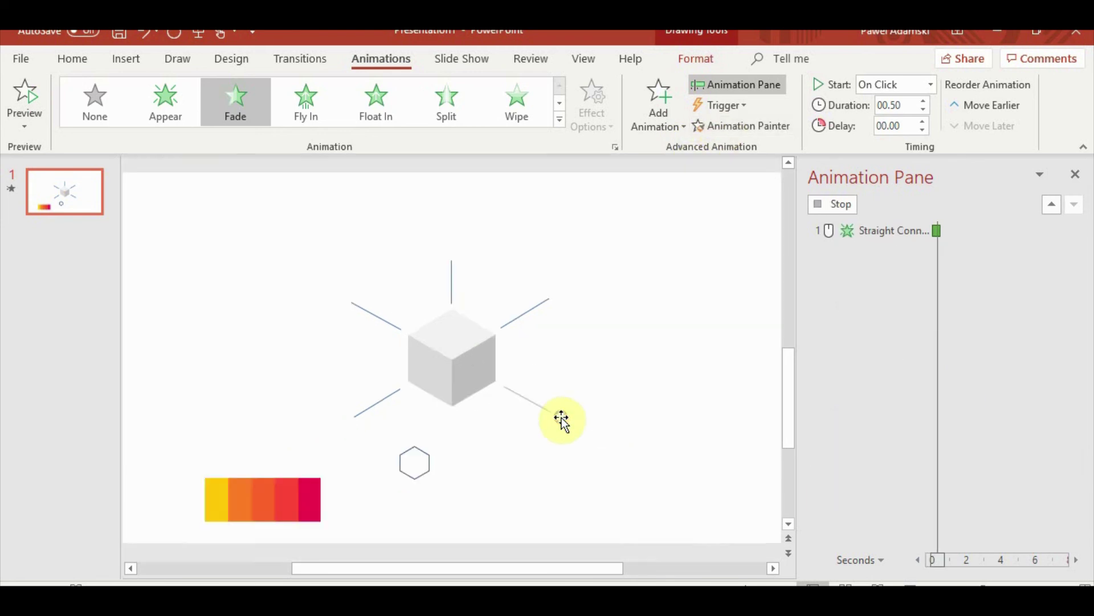
Step: Set the Fade effects of all five connector lines to start With Previous
left_click(901, 424)
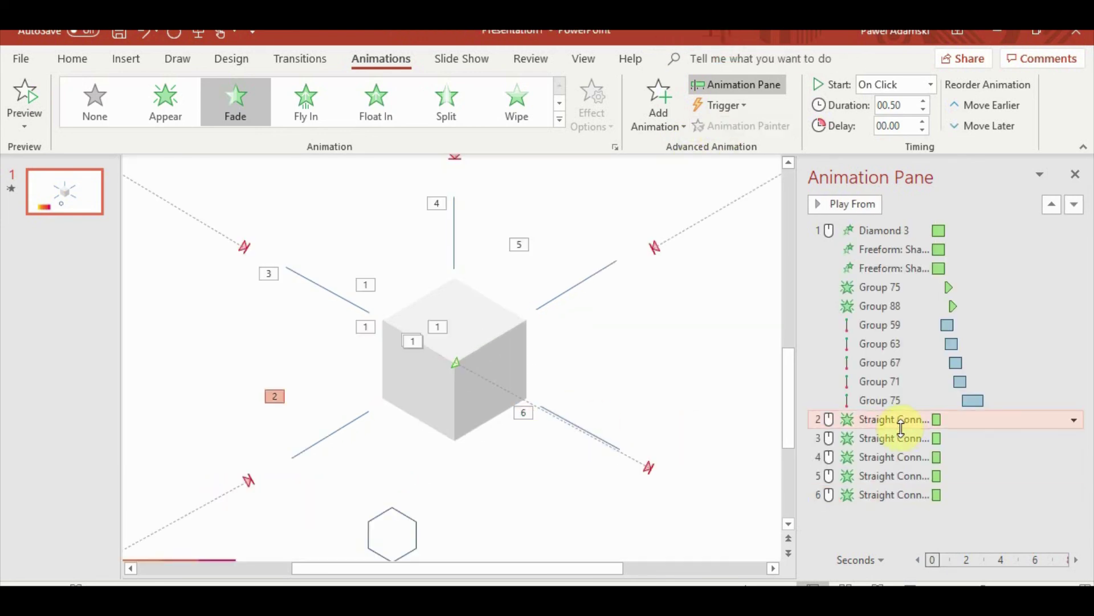
mouse_move(894, 423)
left_mouse_down()
mouse_move(894, 347)
mouse_move(875, 418)
left_mouse_up()
left_click(880, 496, "shift")
right_click(924, 492)
left_click(967, 381)
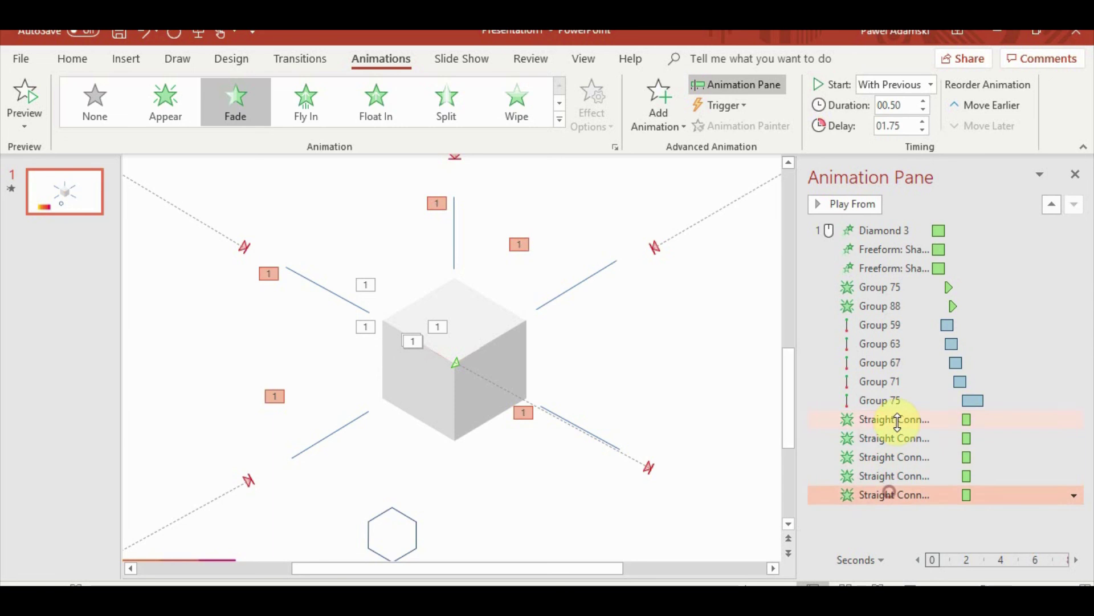
Step: Move the lower-left connector line's Fade effect directly after Group 59's motion path, with a 0.75 s delay
left_click(896, 419)
left_click(884, 325)
left_click(881, 421)
left_click_drag(880, 421, 888, 332)
left_click(923, 123)
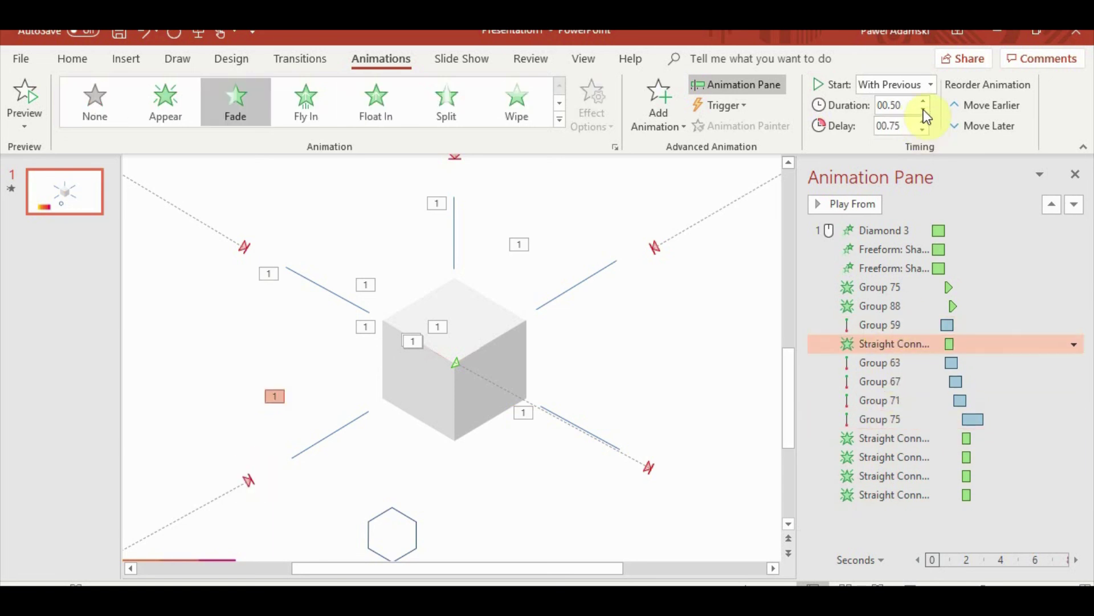
left_click(924, 110)
Step: Place the next three connector Fade effects after Groups 63, 67 and 71, with delays of 1, 1.25 and 1.5 s
left_click_drag(899, 439, 897, 380)
mouse_move(903, 459)
left_mouse_down()
mouse_move(904, 410)
mouse_move(899, 443)
left_mouse_up()
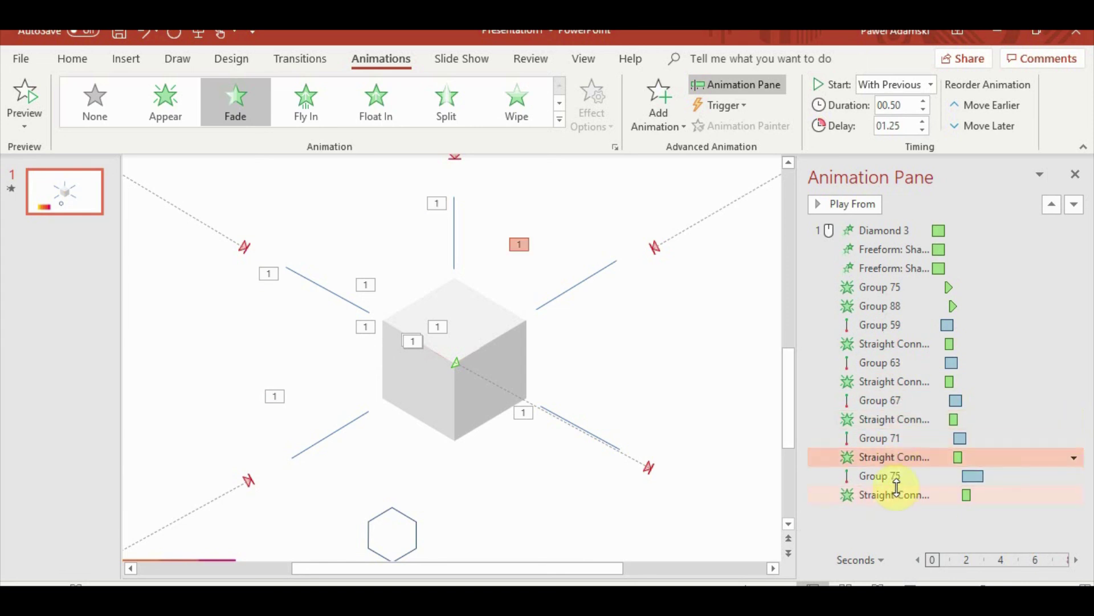
left_click(904, 381)
left_click(922, 129)
left_click(899, 418)
left_click(921, 130)
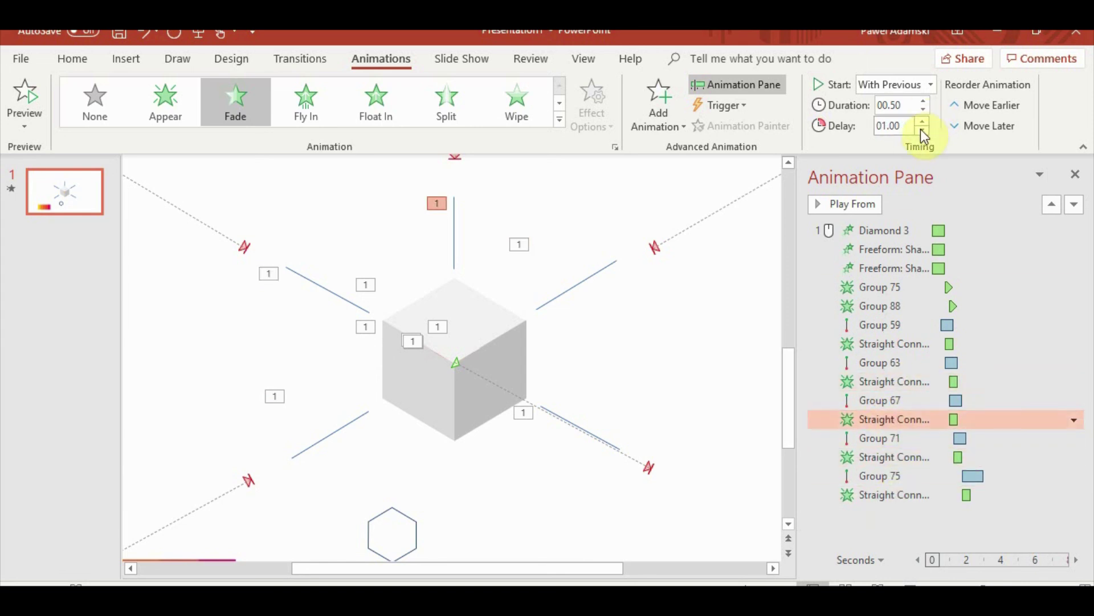
left_click(880, 457)
left_click(923, 122)
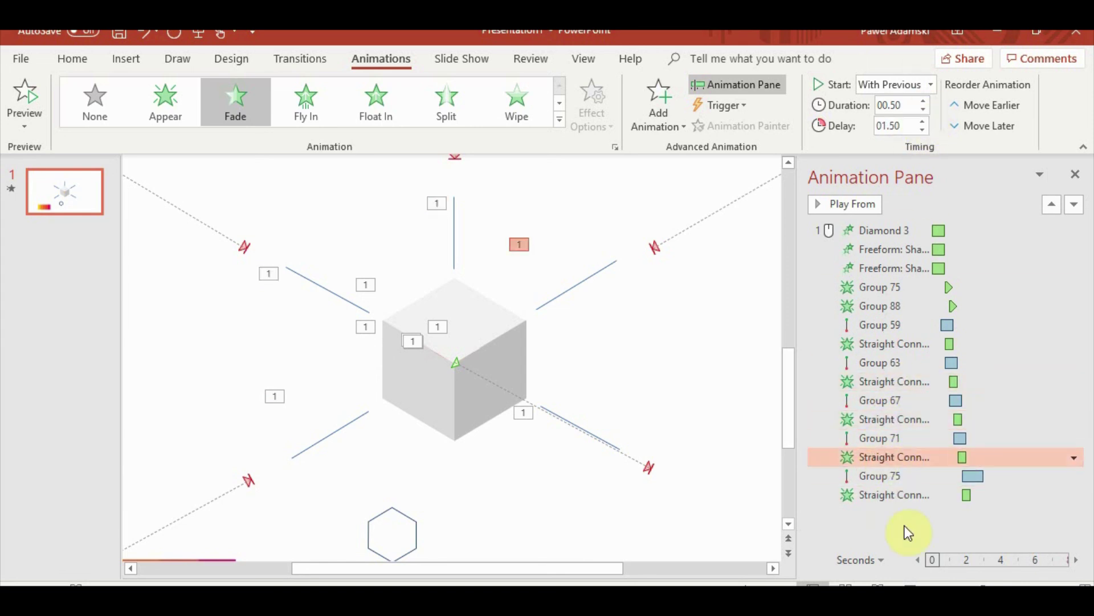
Step: Set the last connector line's Fade delay to 2.75 s and play the slide show to check the timing
left_click(903, 496)
left_click(924, 122)
left_click(923, 122)
left_click(924, 122)
left_click(923, 122)
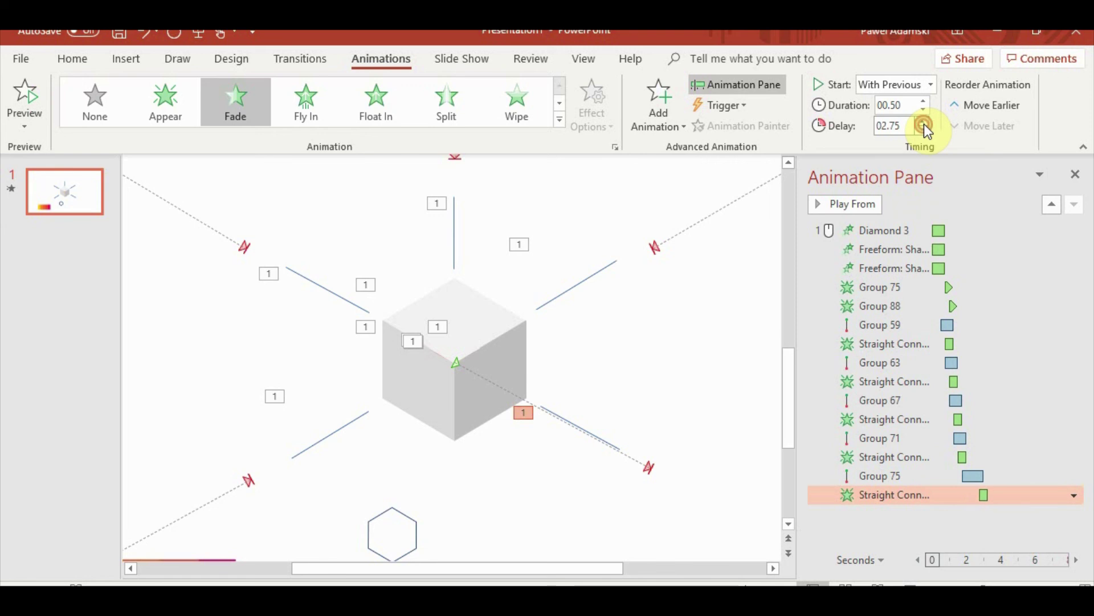
left_click(925, 131)
left_click(878, 585)
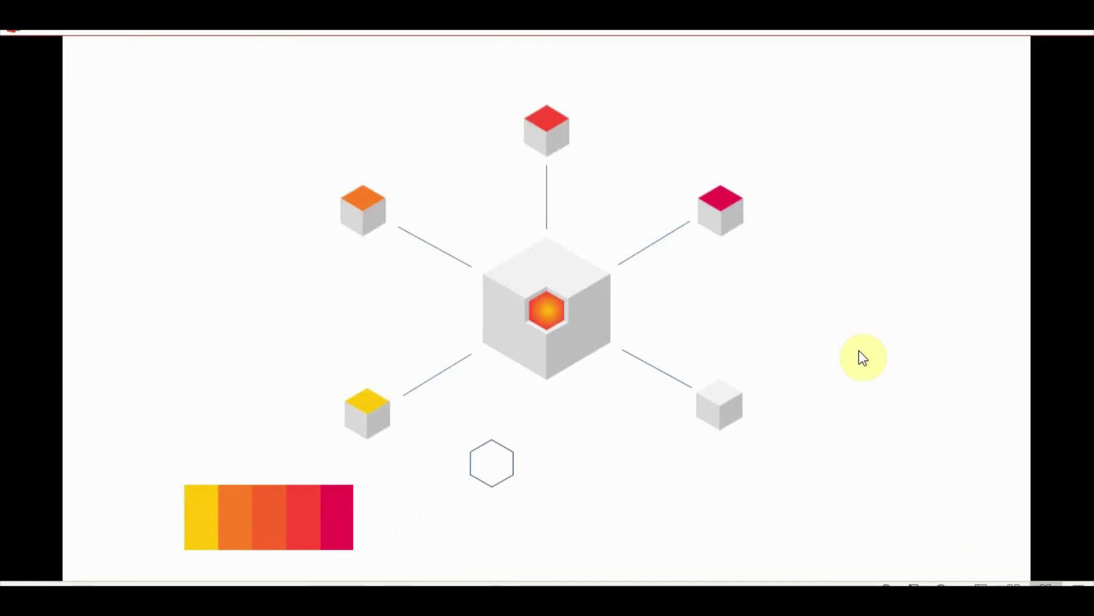
key("Escape")
Step: Enlarge the small hexagon outline below the cube to about 3.92" by 3.5" and send it to the back
left_click(895, 230)
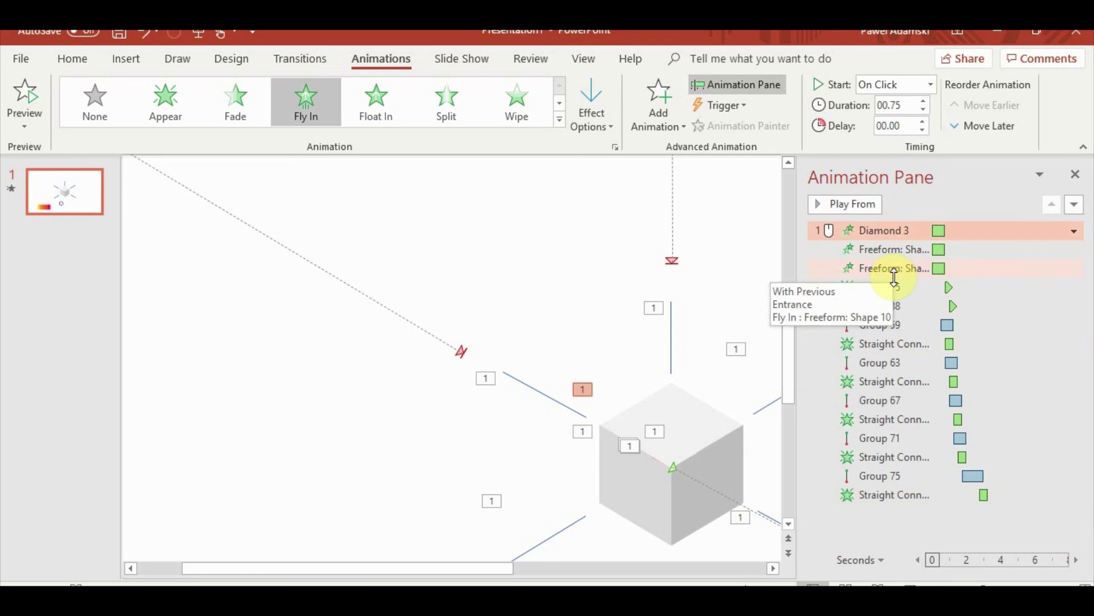
scroll(503, 381, "down", 3)
scroll(683, 474, "up", 3)
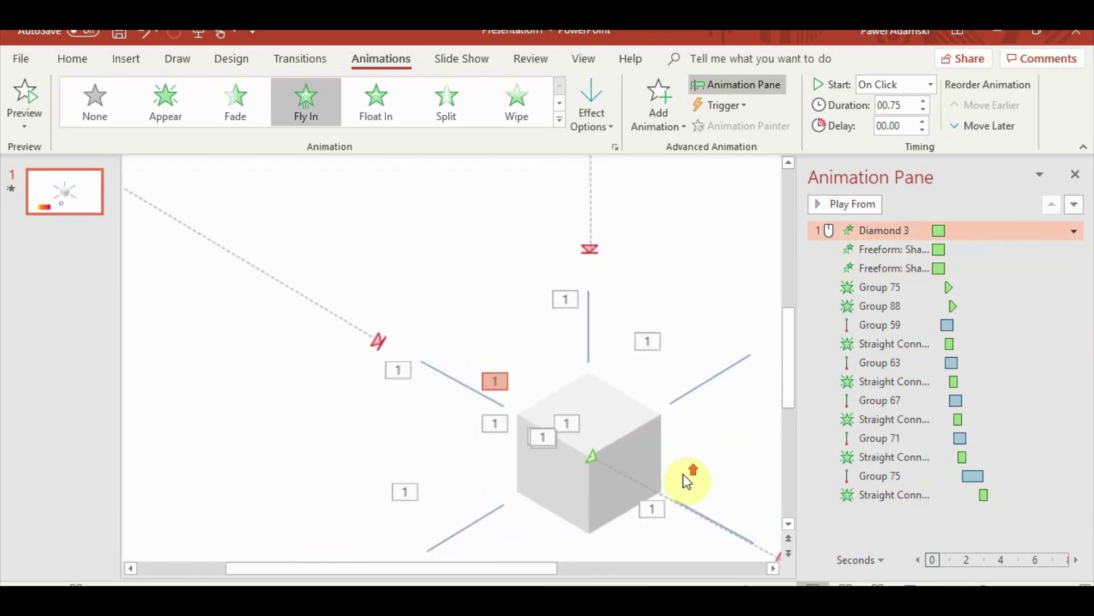
scroll(683, 474, "down", 1)
left_click_drag(536, 571, 615, 570)
scroll(523, 520, "down", 2)
scroll(525, 515, "down", 1)
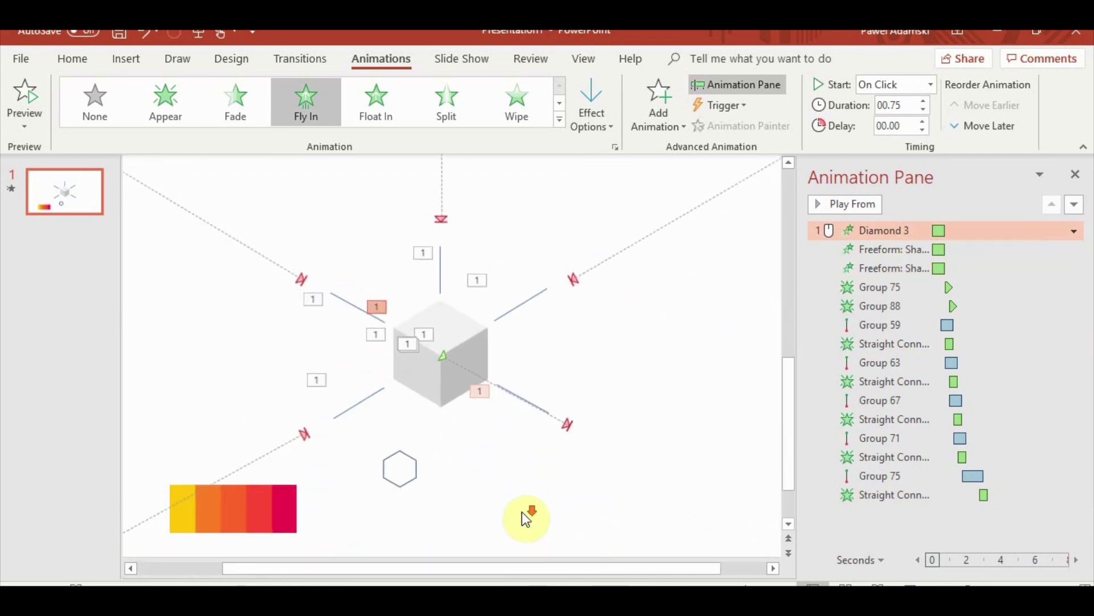
left_click(399, 460)
left_click_drag(417, 450, 575, 365)
left_click(696, 59)
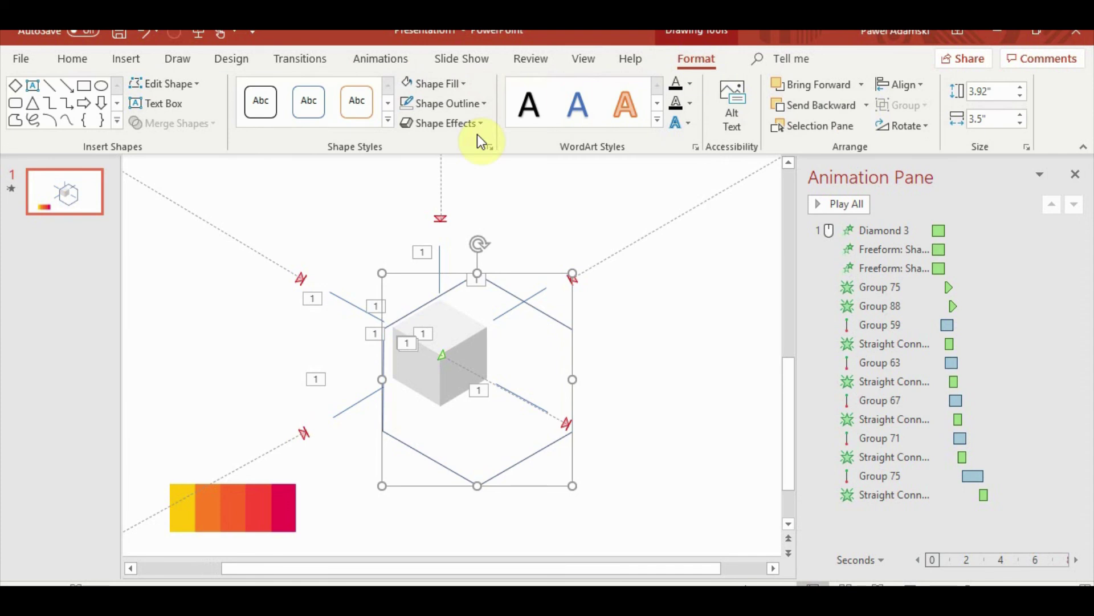
left_click(864, 105)
left_click(839, 147)
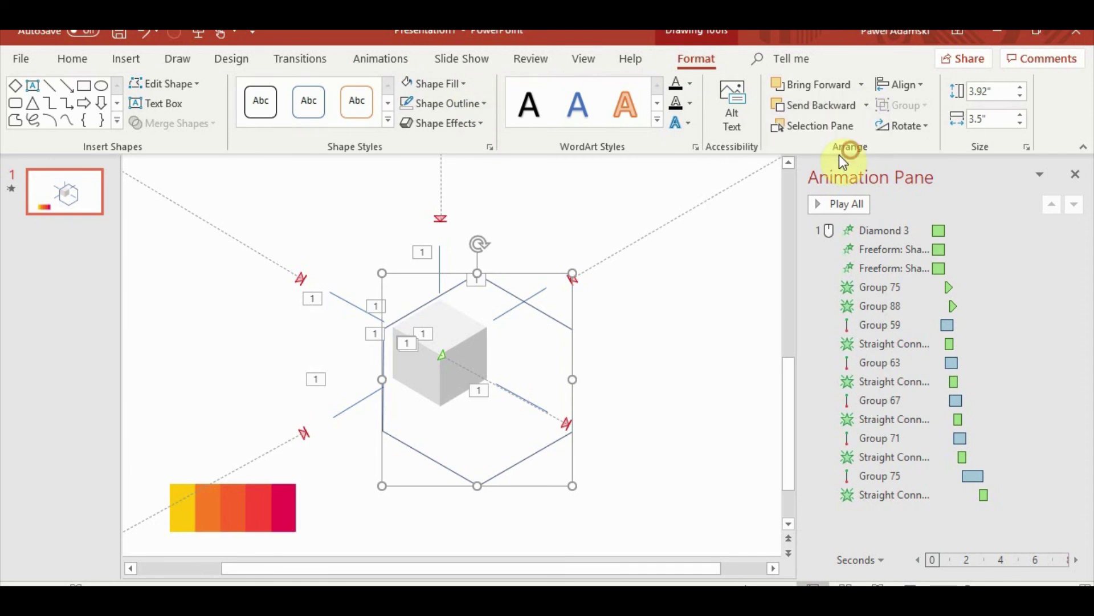
Step: Give the large hexagon a very light grey outline and move it up so it surrounds the cube
left_click(424, 83)
left_click(456, 103)
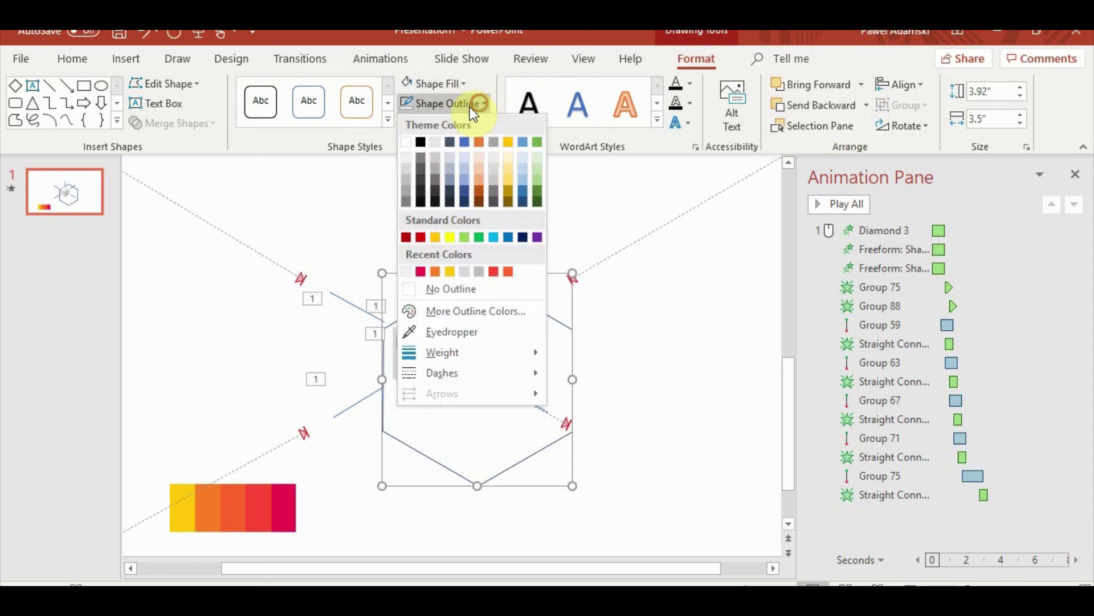
left_click(405, 161)
left_click_drag(510, 274, 423, 285)
Step: Duplicate the hexagon at about 3.03" by 2.71" on the cube's left side and give the copy a Square Dot outline
key("ctrl+c")
key("ctrl+v")
left_click_drag(269, 501, 311, 448)
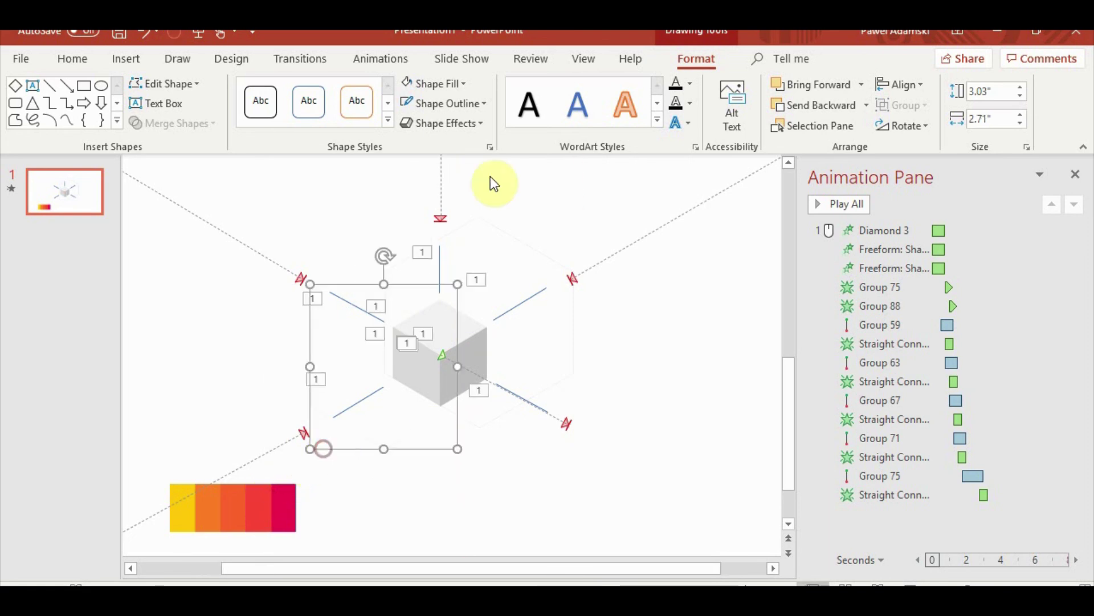
left_click(482, 103)
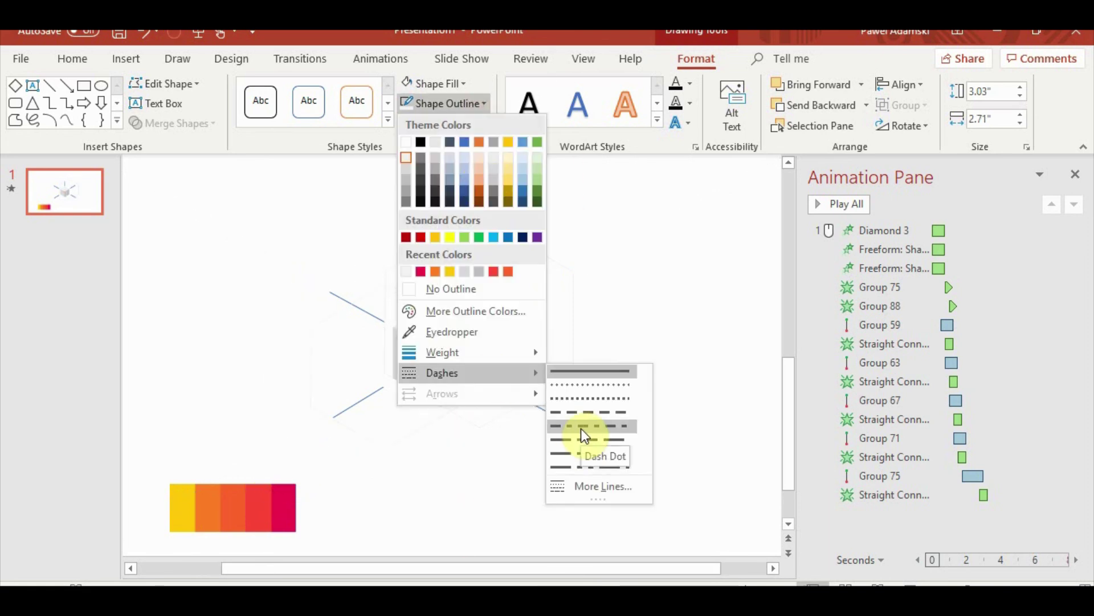
left_click(593, 397)
Step: Duplicate the dotted hexagon, place the copy below the cube and send it to the back
key("ctrl+c")
key("ctrl+v")
left_click_drag(439, 458, 512, 518)
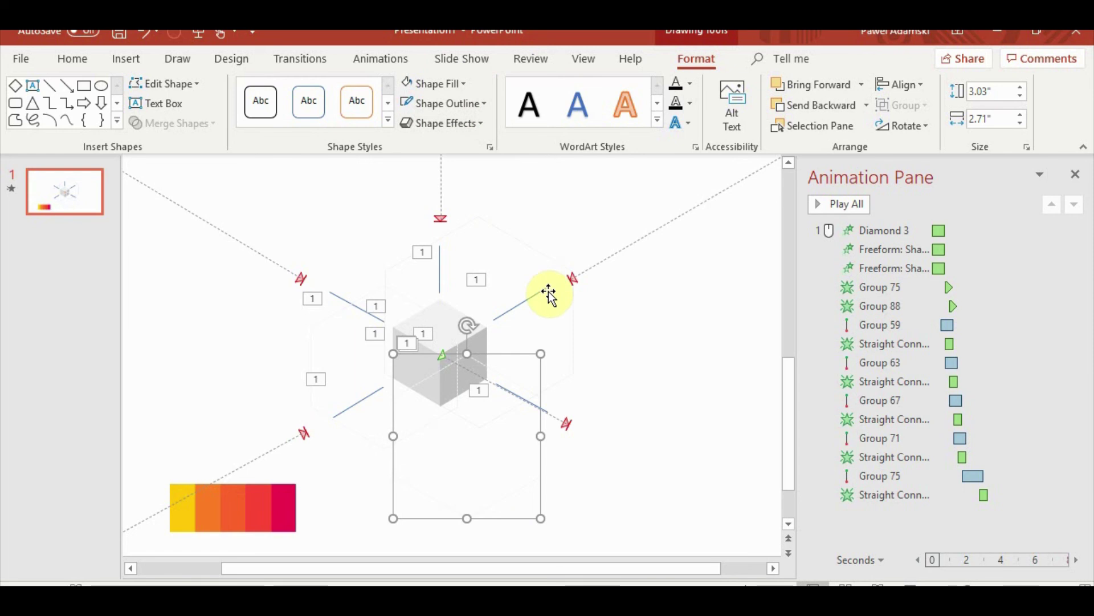
left_click(866, 105)
left_click(858, 146)
left_click(513, 446)
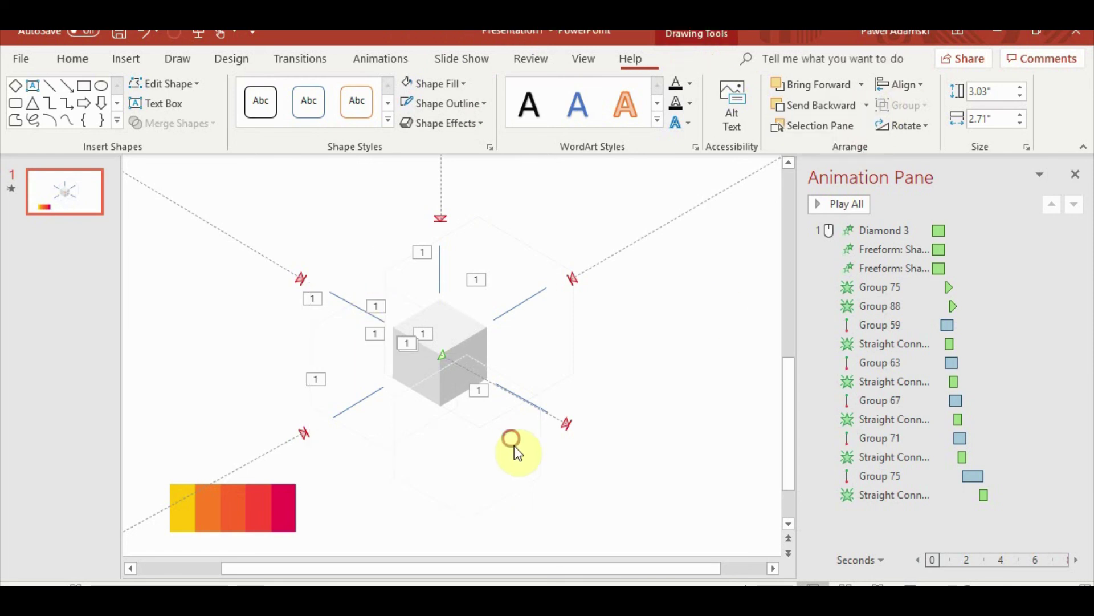
left_click(540, 466)
left_click(865, 105)
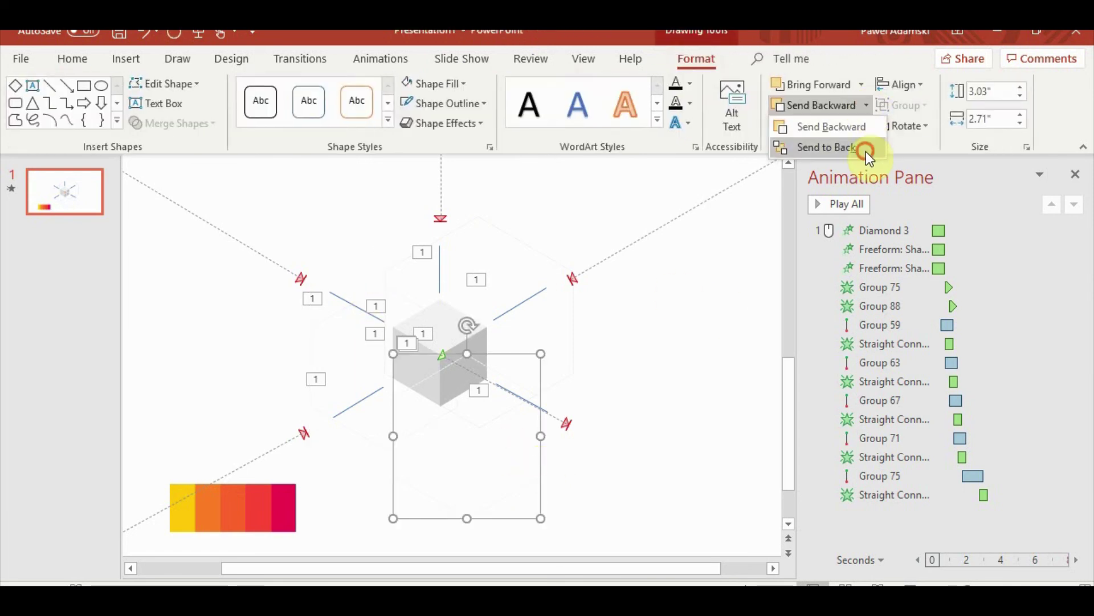
left_click(867, 150)
Step: Change the lower hexagon's outline to the Dash style and shrink it to about 2.36" by 2.11"
left_click(481, 103)
mouse_move(476, 364)
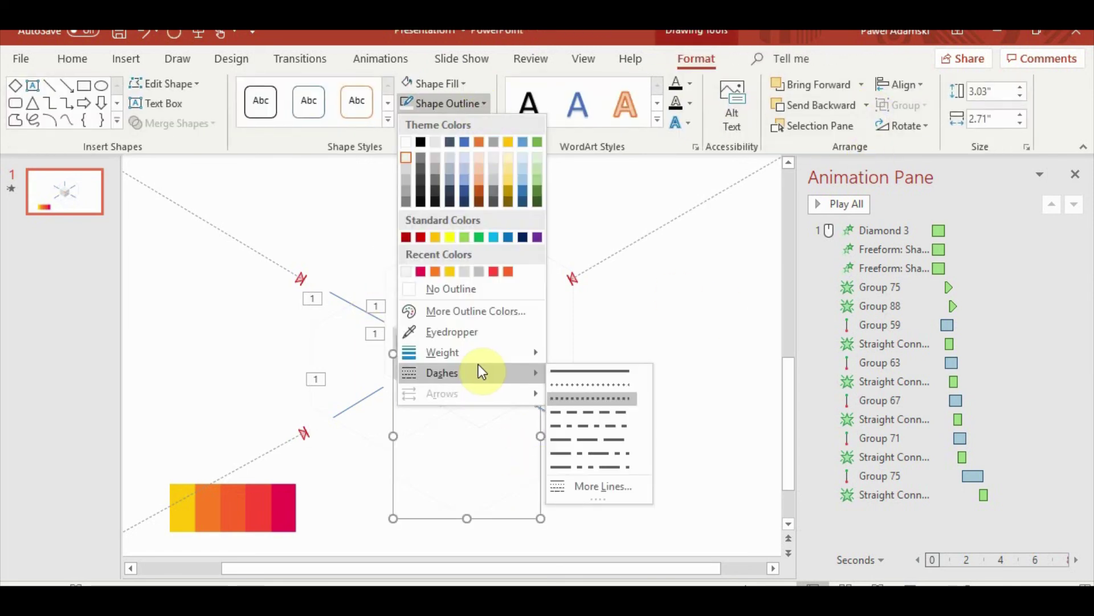
left_click(562, 409)
left_click(683, 300)
left_click(513, 486)
left_click_drag(543, 516, 528, 488)
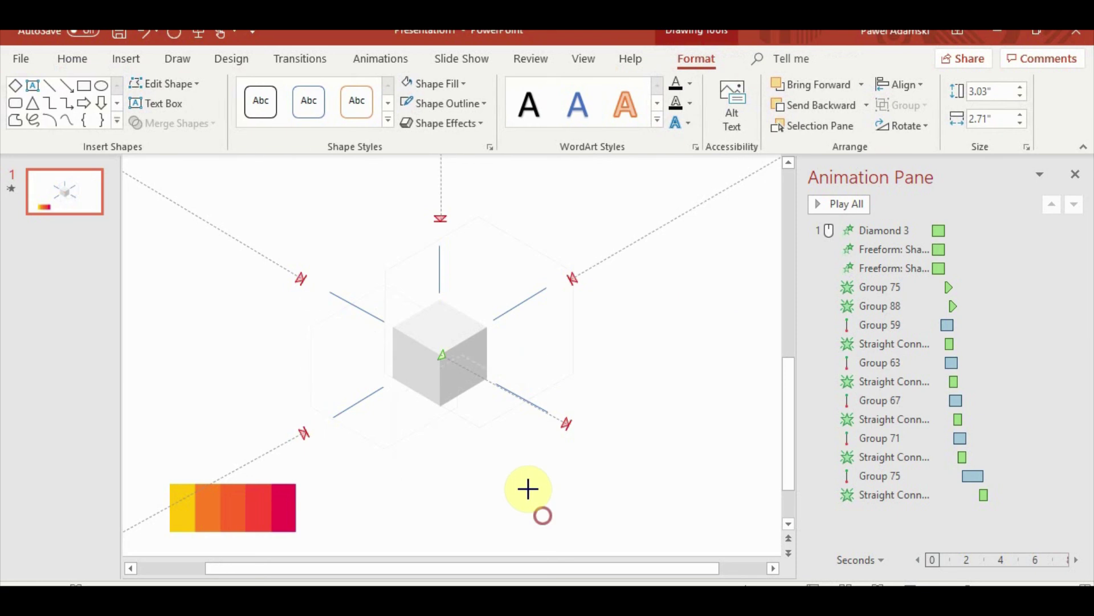
Step: Duplicate the small dashed hexagon, move the copy to the cube's upper left and send it to the back
left_click_drag(507, 452, 440, 279)
key("ctrl+c")
key("ctrl+v")
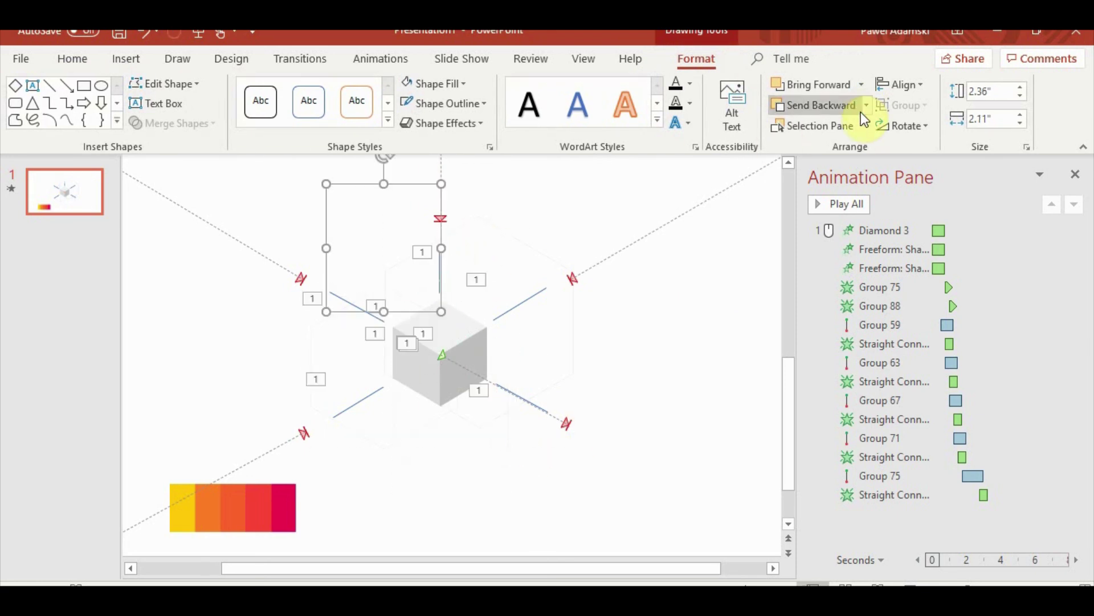
left_click(865, 106)
left_click(853, 145)
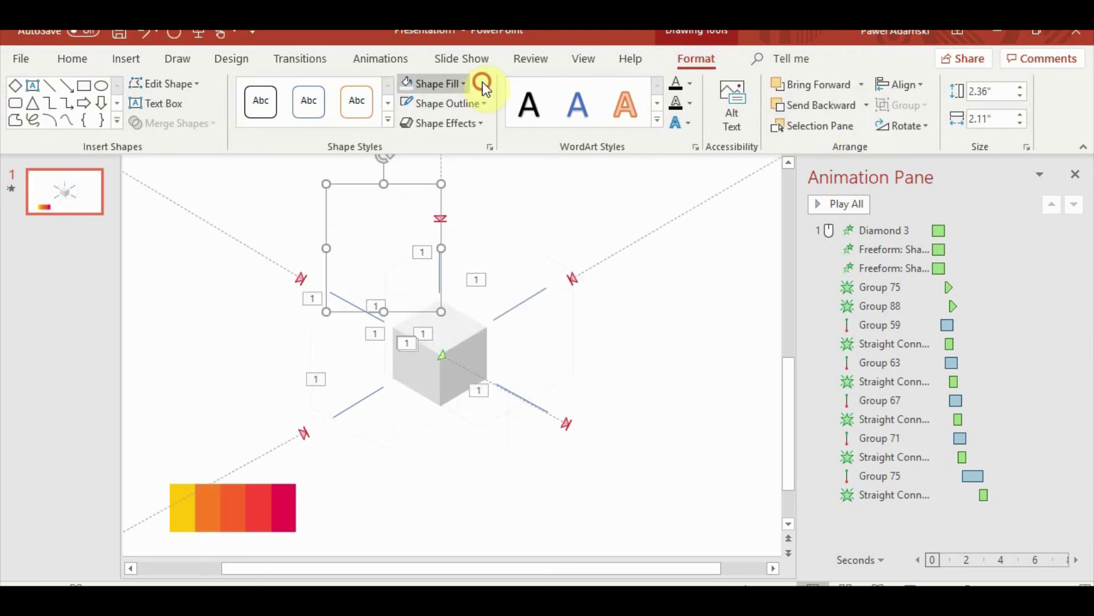
Step: Give the upper-left dashed hexagon a slightly darker grey outline
left_click(484, 104)
left_click(408, 169)
left_click(699, 391)
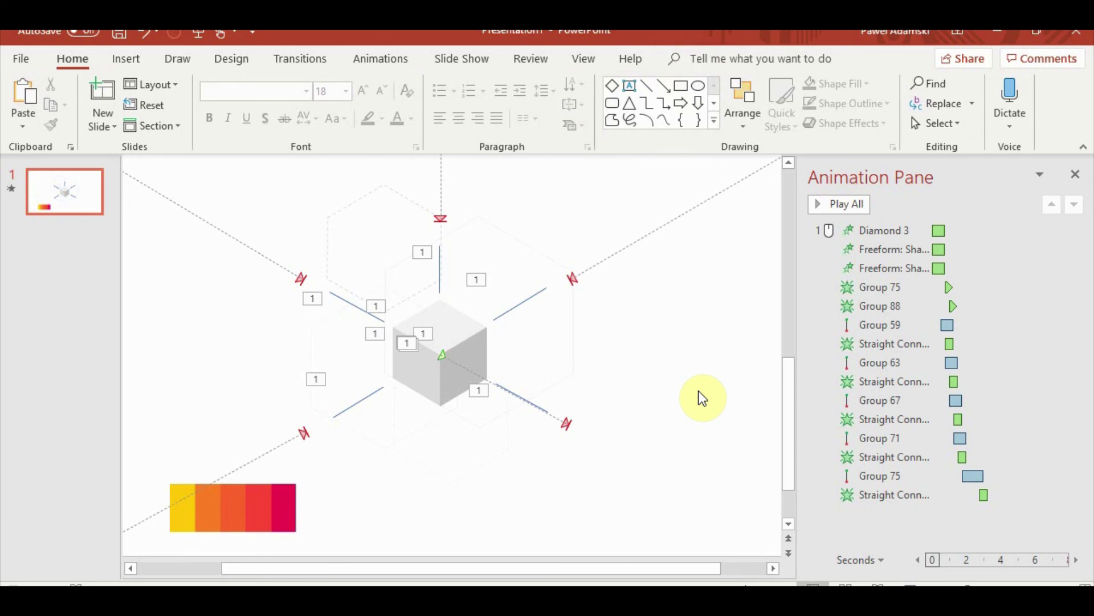
Step: Apply a Fade entrance animation to all four background hexagon outlines around the cube
left_click(512, 451)
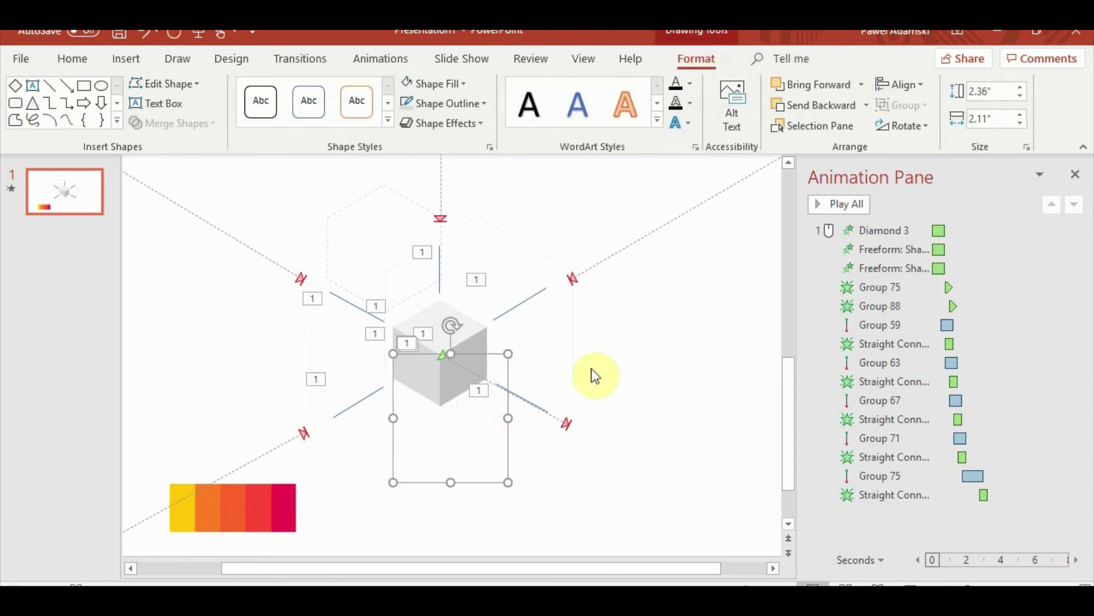
left_click(659, 361)
scroll(659, 349, "down", 2)
scroll(500, 259, "up", 1)
left_click(499, 260)
left_click(401, 220, "shift")
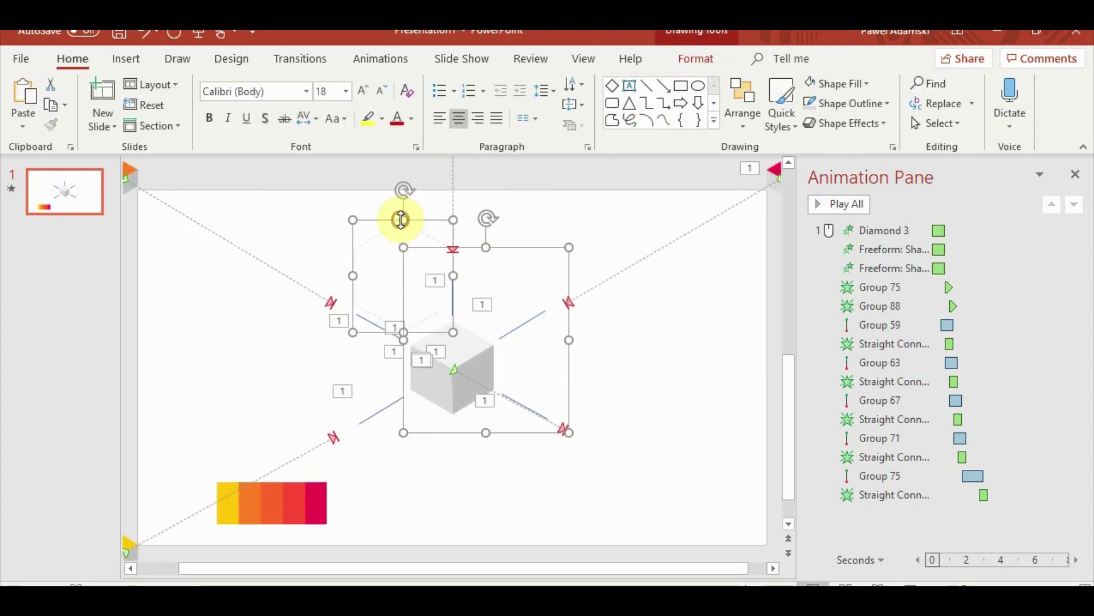
left_click(349, 374, "shift")
left_click(481, 416, "shift")
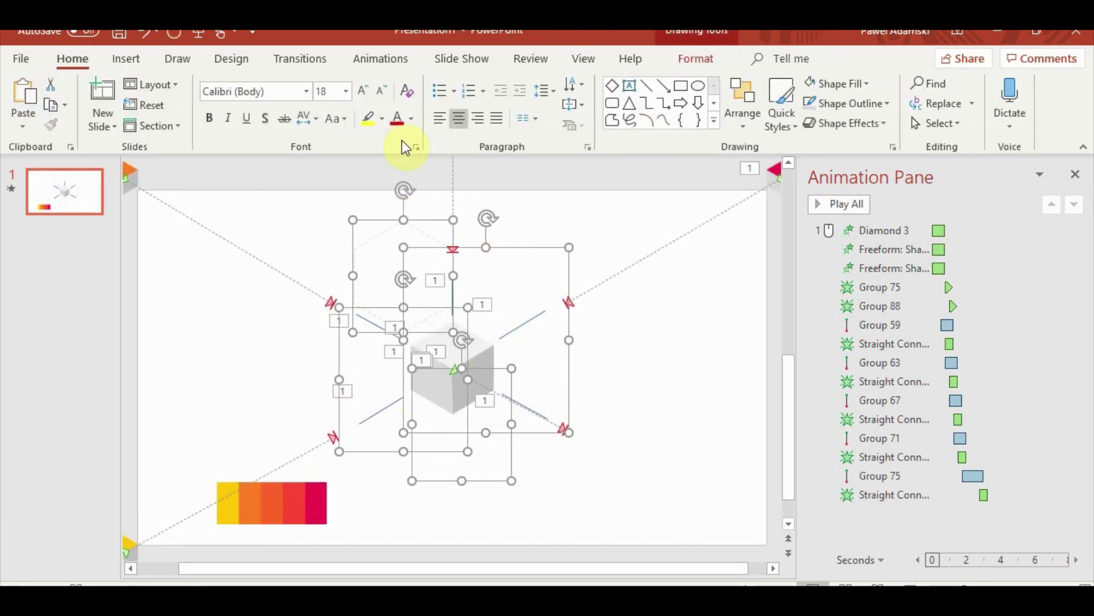
left_click(697, 58)
left_click(380, 59)
left_click(228, 92)
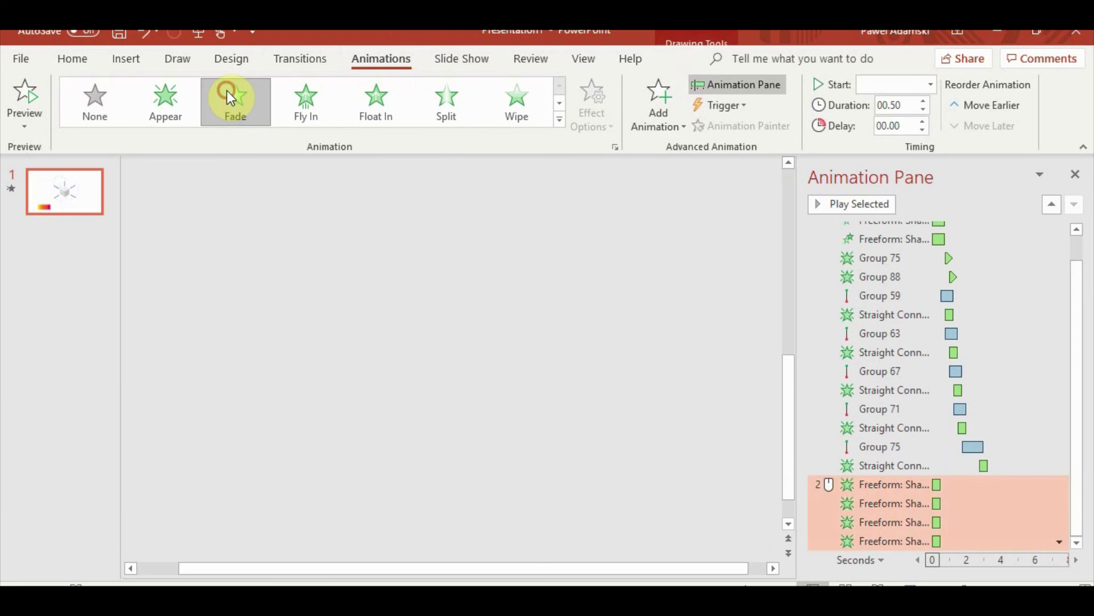
Step: Start the four hexagon Fade effects With Previous and reorder them directly after the central cube's Fly In effects
right_click(921, 485)
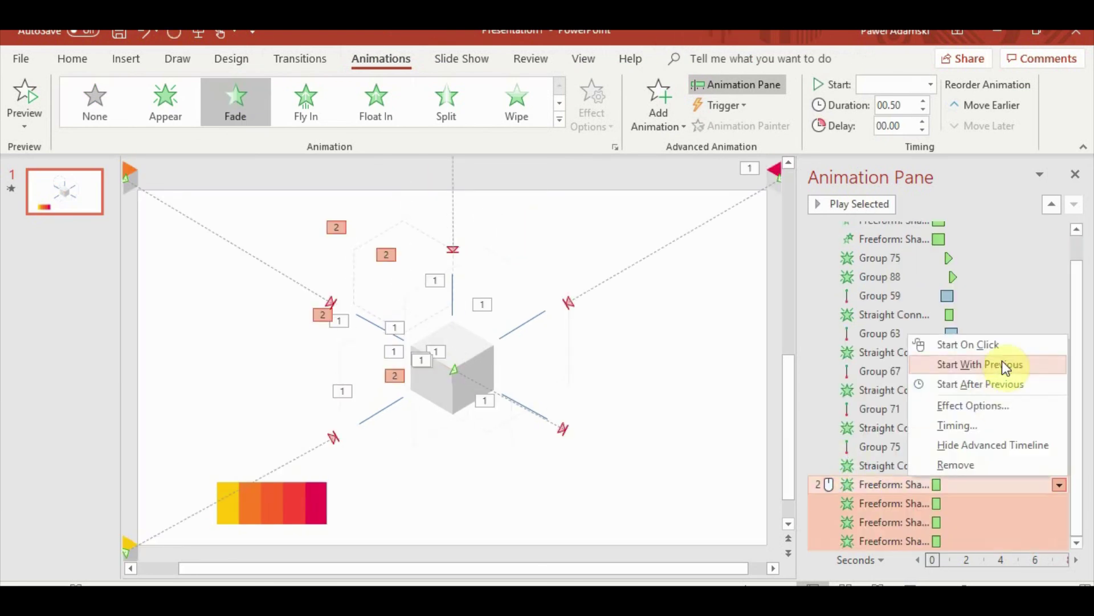
left_click(1002, 364)
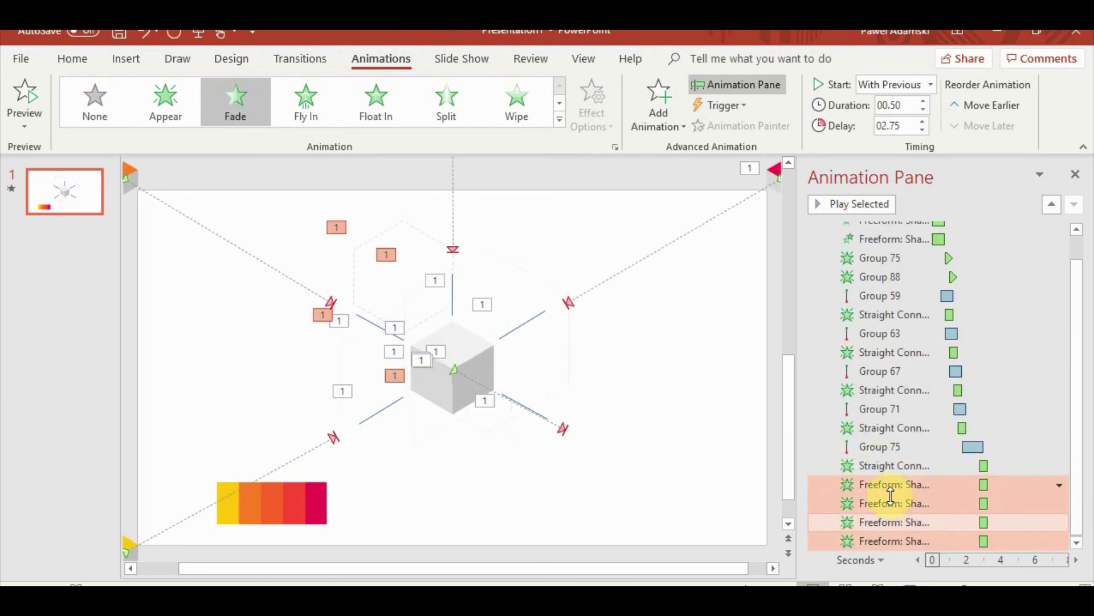
left_click_drag(895, 485, 923, 254)
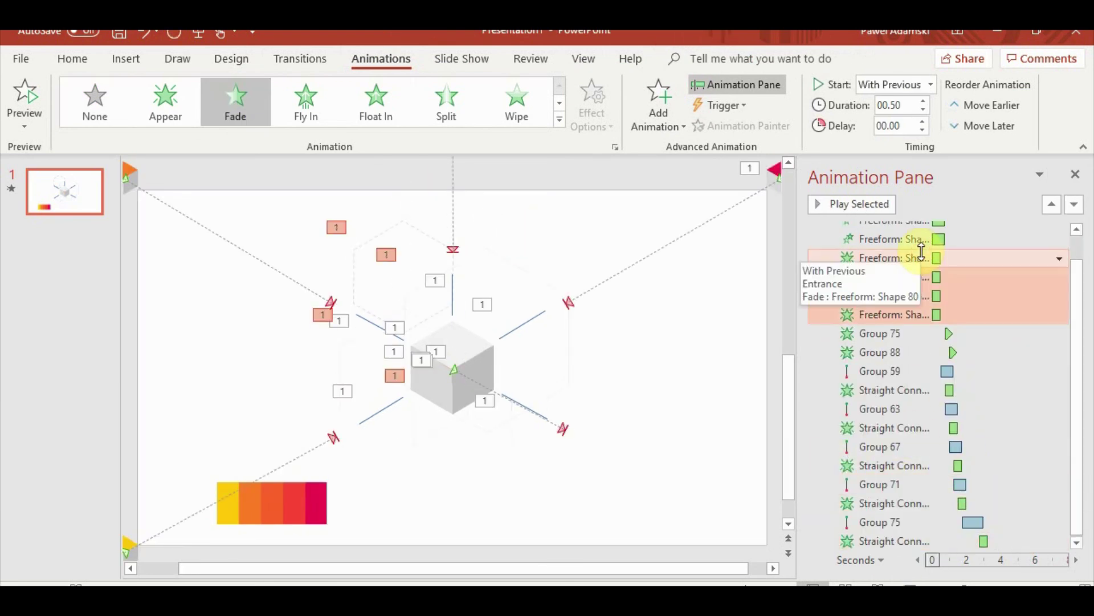
Step: Lengthen the four hexagon Fade effects to about 2.5 seconds with no delay, and preview the slide animation
left_click(924, 130)
left_click(924, 130)
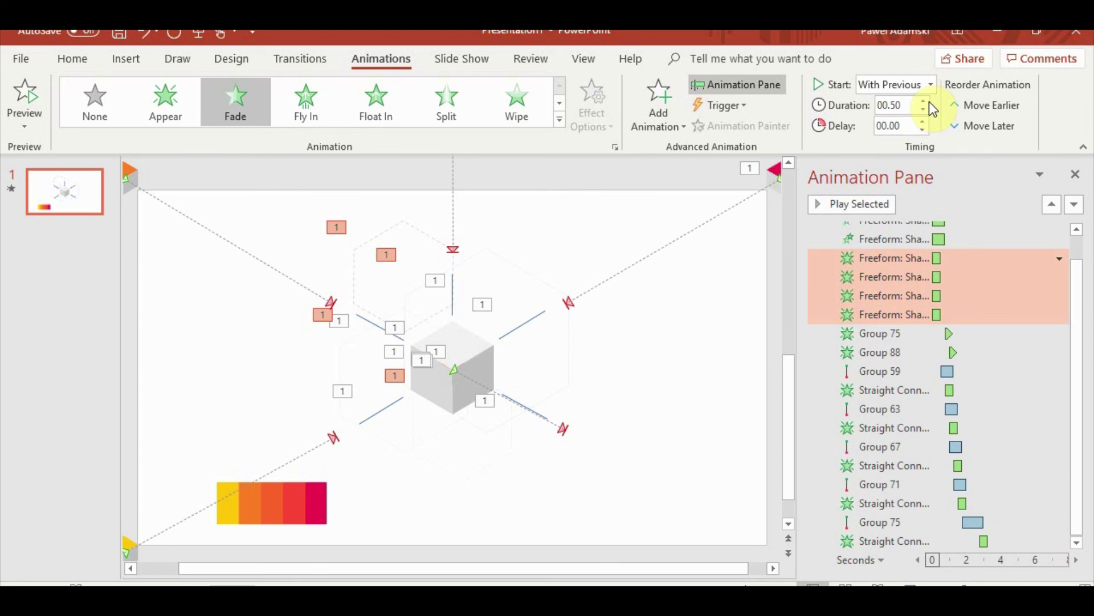
left_click(924, 102)
left_click(924, 102)
left_click(711, 398)
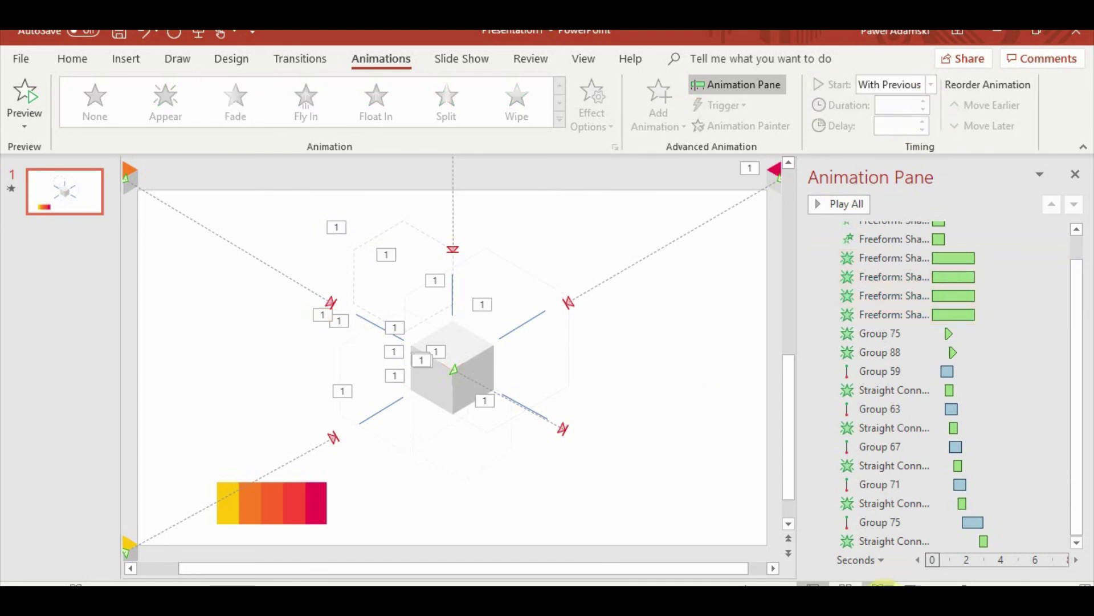
key("F5")
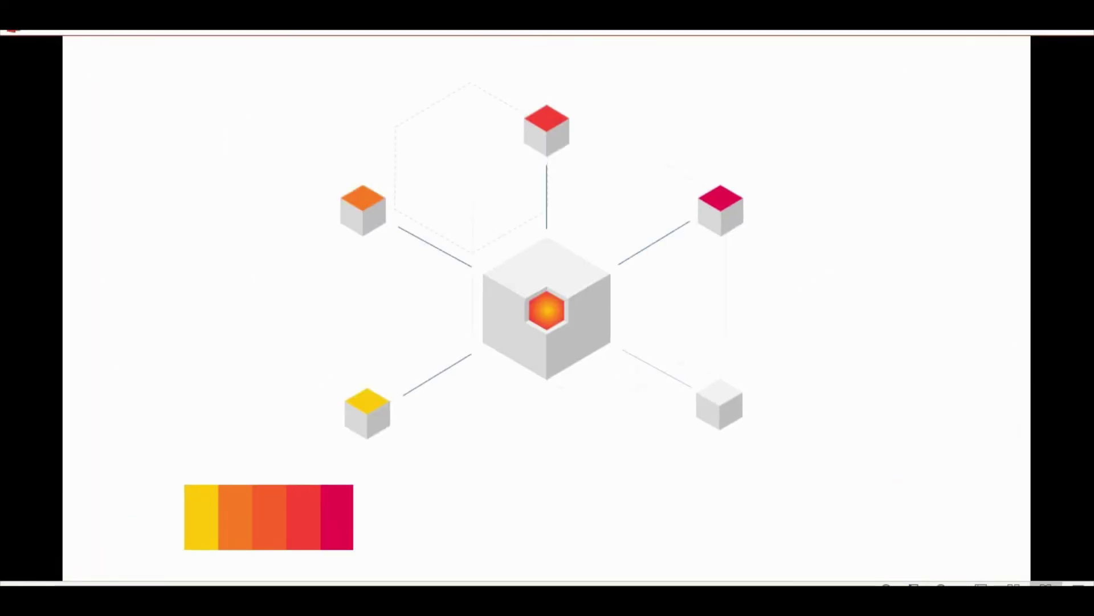
key("Escape")
Step: Recolour all five connector lines around the central cube dark grey
left_click(523, 325)
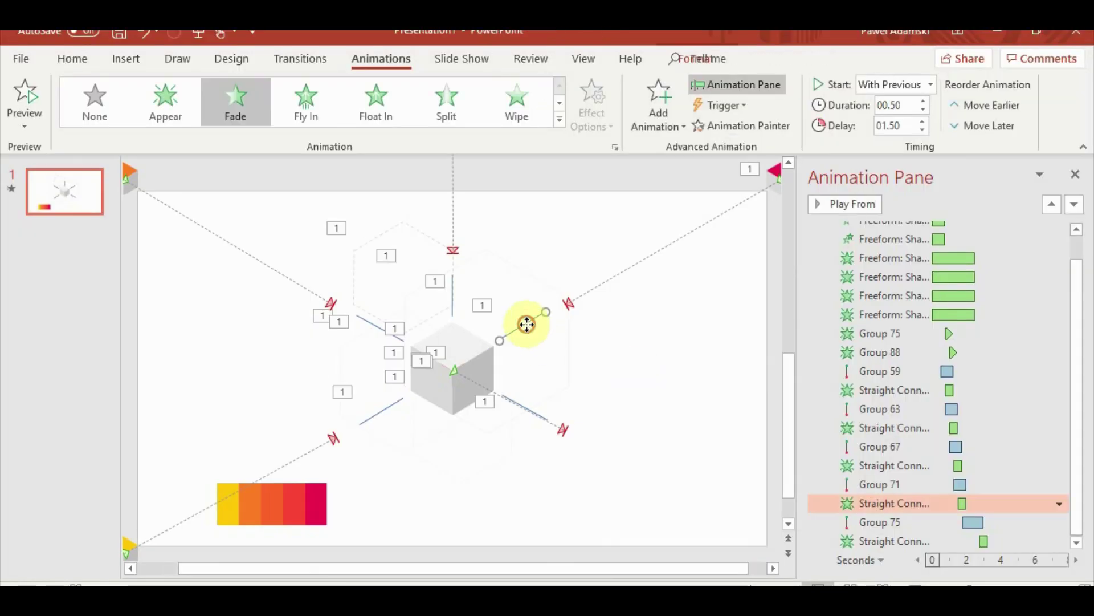
left_click(452, 289, "ctrl")
left_click(378, 332, "ctrl")
left_click(383, 413, "ctrl")
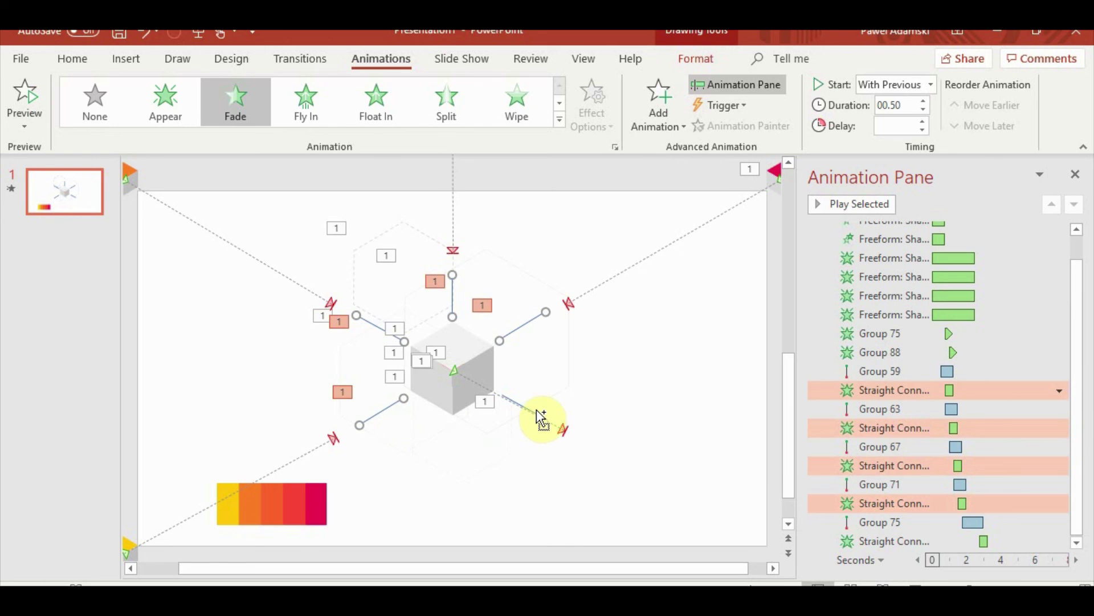
left_click(541, 418, "ctrl")
left_click(696, 58)
left_click(479, 103)
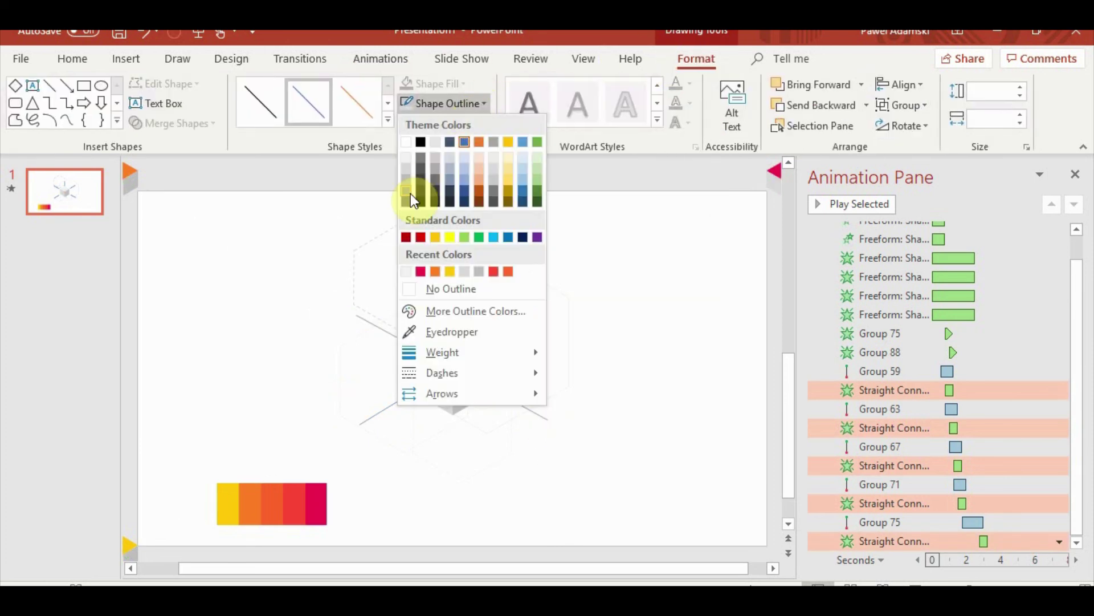
left_click(422, 170)
left_click(705, 371)
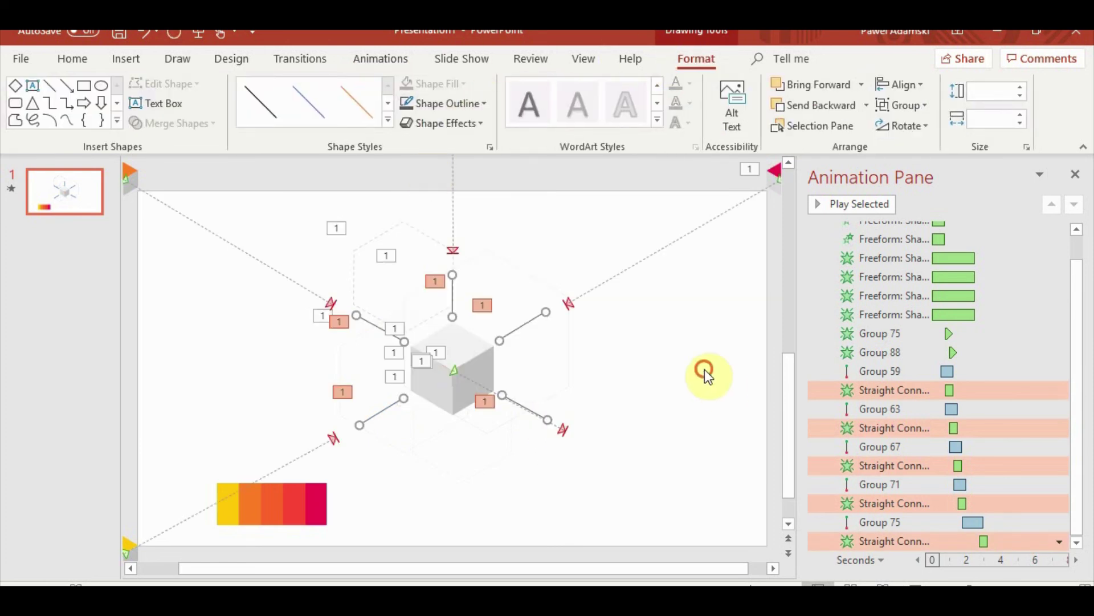
Step: Move the colour palette picture off the slide, just above its upper edge
left_click_drag(293, 518, 324, 177)
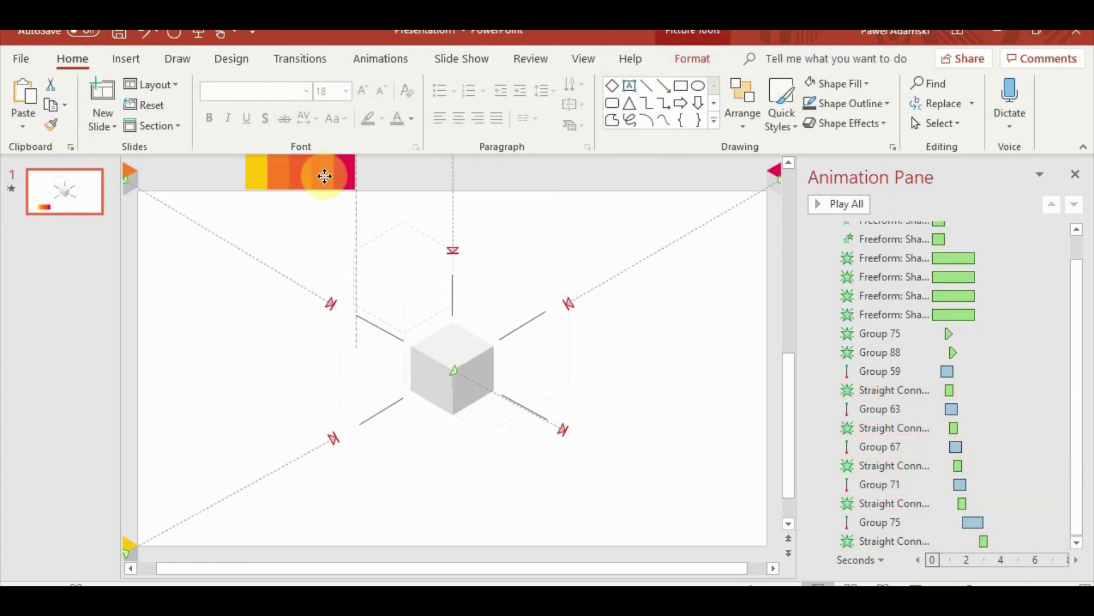
left_click(677, 464)
Step: Draw an ellipse about 1.89" wide and 0.79" high and centre it below the cube
left_click(126, 59)
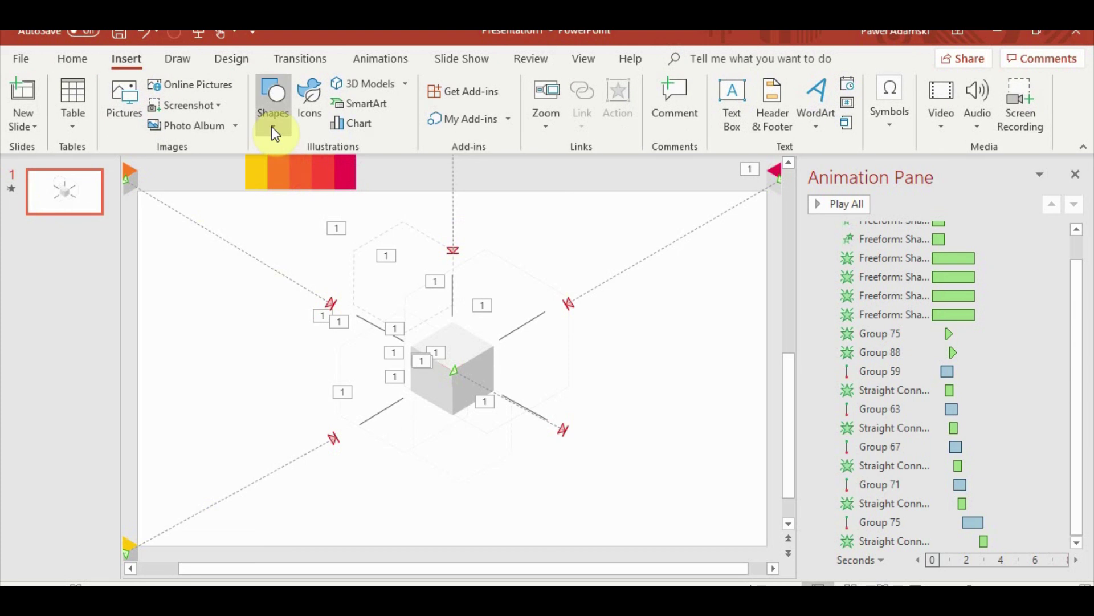
left_click(273, 108)
left_click(377, 173)
mouse_move(379, 451)
left_mouse_down()
mouse_move(542, 496)
mouse_move(528, 496)
left_mouse_up()
left_click_drag(380, 474, 464, 466)
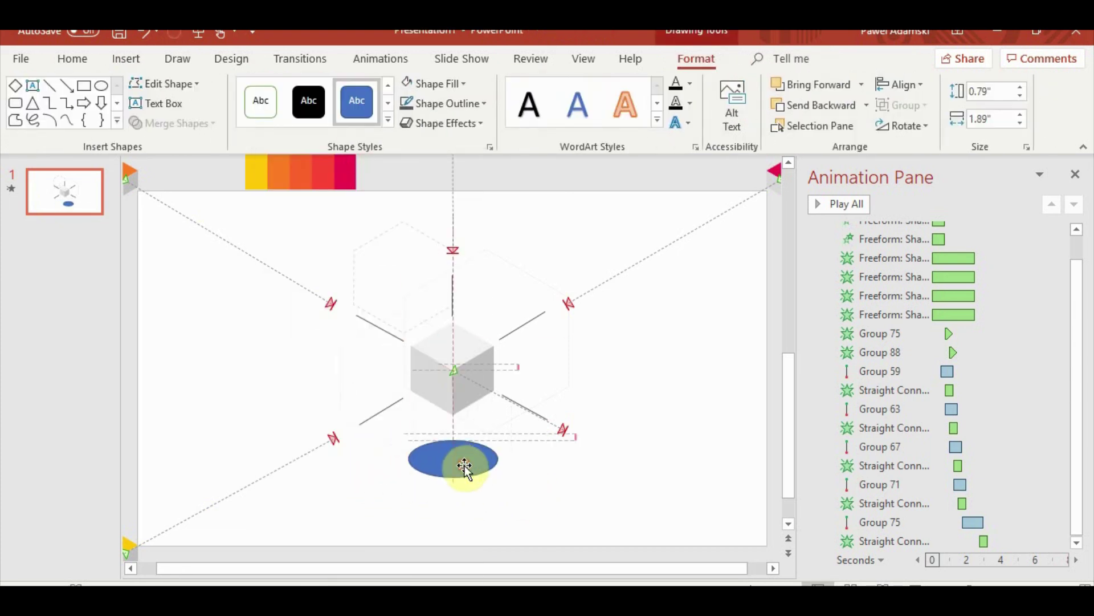
Step: Blur the ellipse with a strong Soft Edges variation and fill it dark grey to form a shadow
left_click(468, 104)
left_click(465, 81)
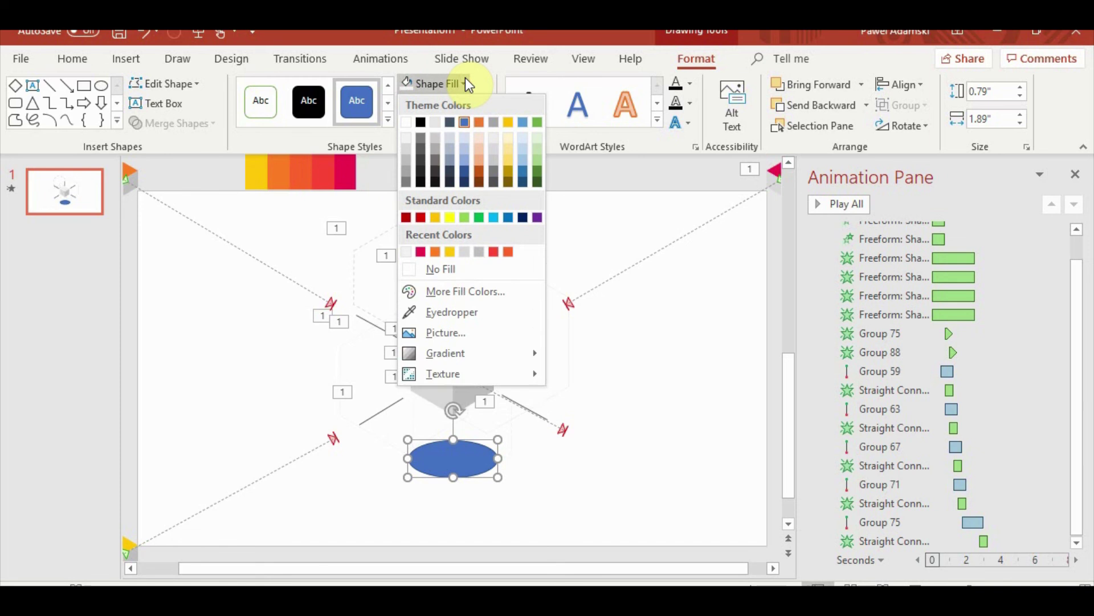
left_click(474, 125)
mouse_move(476, 315)
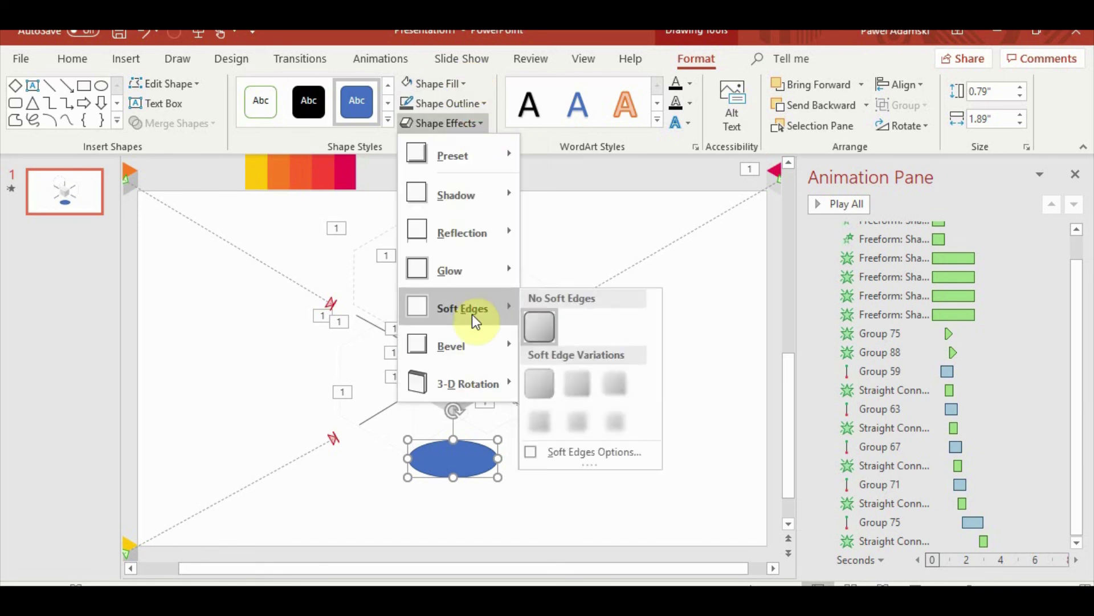
left_click(590, 432)
left_click(408, 83)
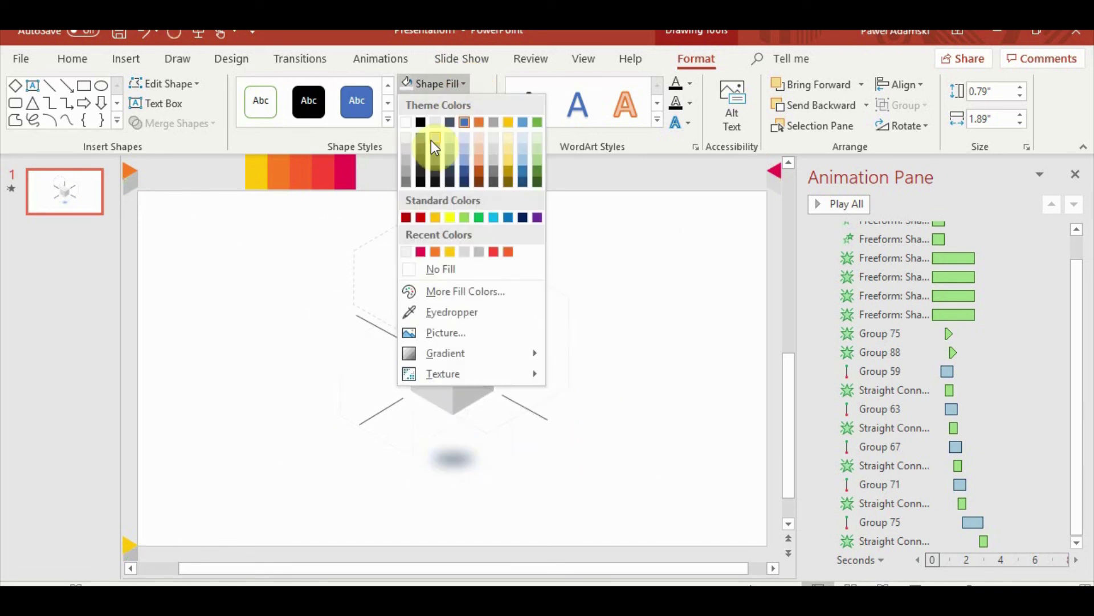
left_click(422, 168)
Step: Stretch the shadow ellipse to about 2.71" wide and 0.88" high, keeping it centred below the cube
left_click_drag(497, 458, 476, 441)
left_click_drag(453, 478, 452, 482)
left_click_drag(401, 462, 377, 462)
left_click_drag(468, 441, 482, 442)
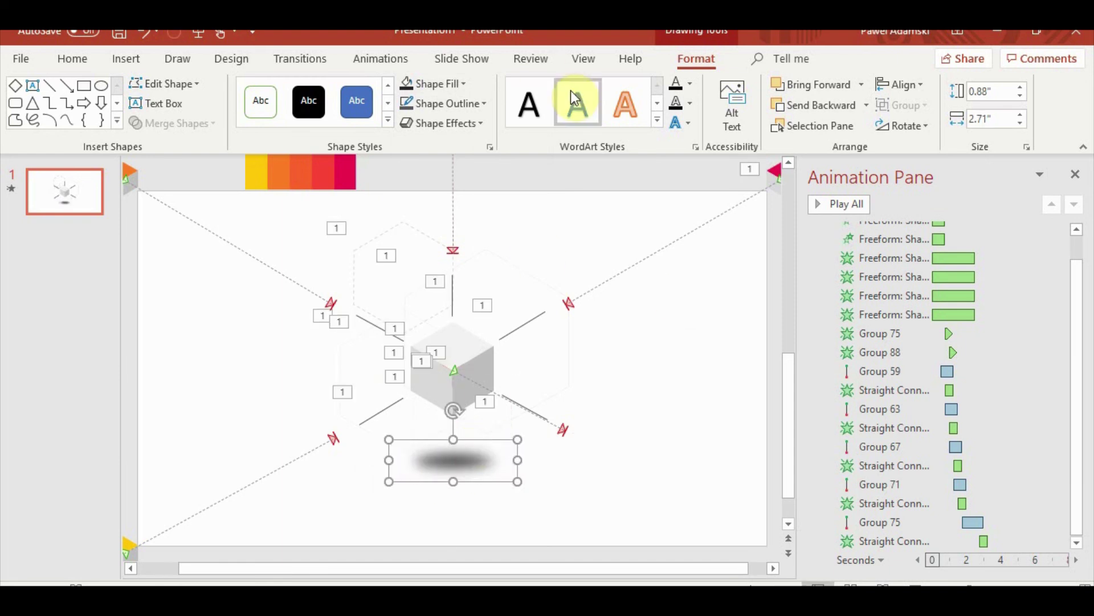
Step: Give the shadow ellipse a radial gradient fill that fades outward from its centre
left_click(436, 83)
mouse_move(513, 353)
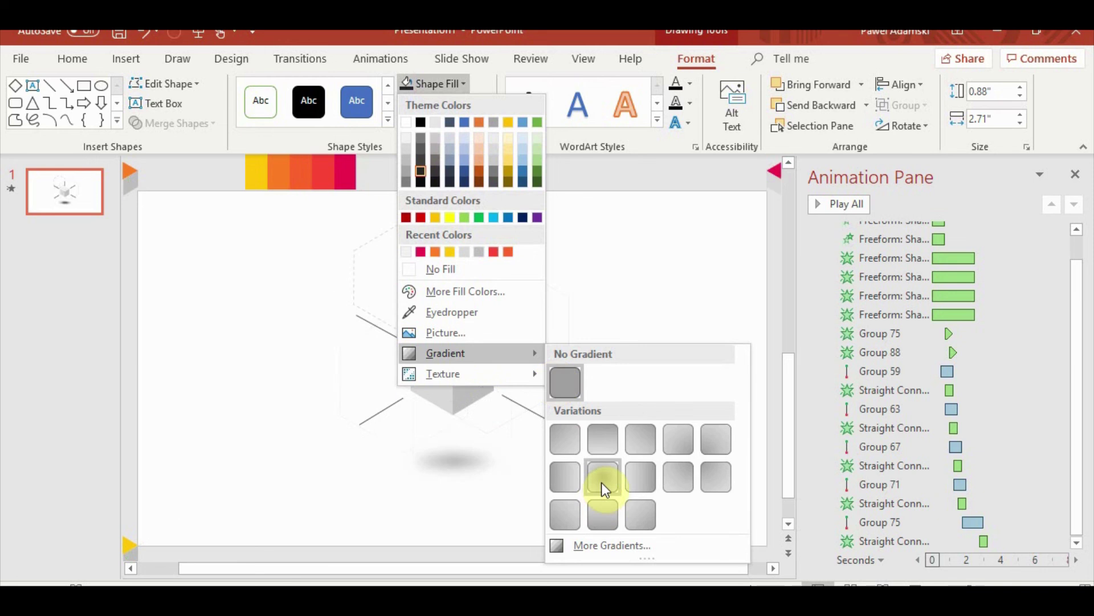
left_click(603, 485)
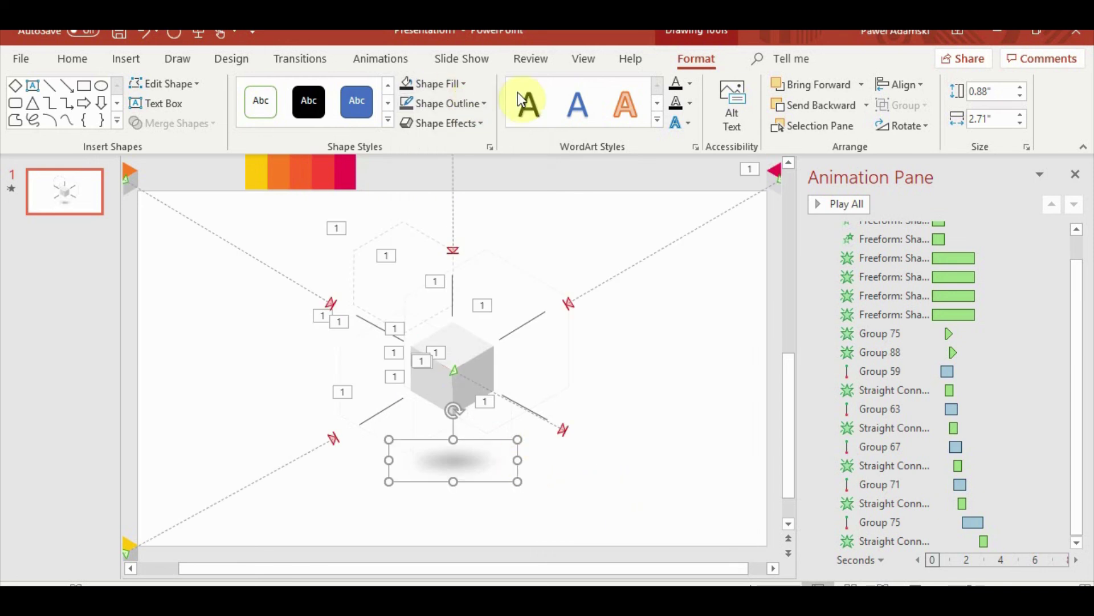
Step: Adjust the shadow's gradient stops, darkening its centre grey and moving the middle stop to 33%
left_click(489, 144)
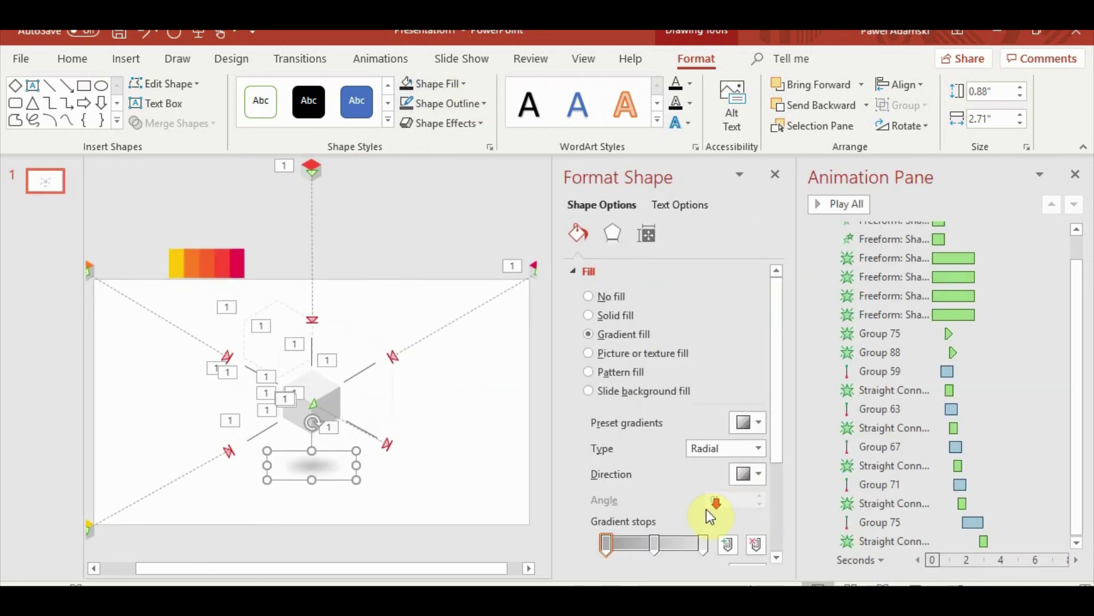
scroll(709, 516, "down", 1)
left_click(747, 532)
left_click(753, 350)
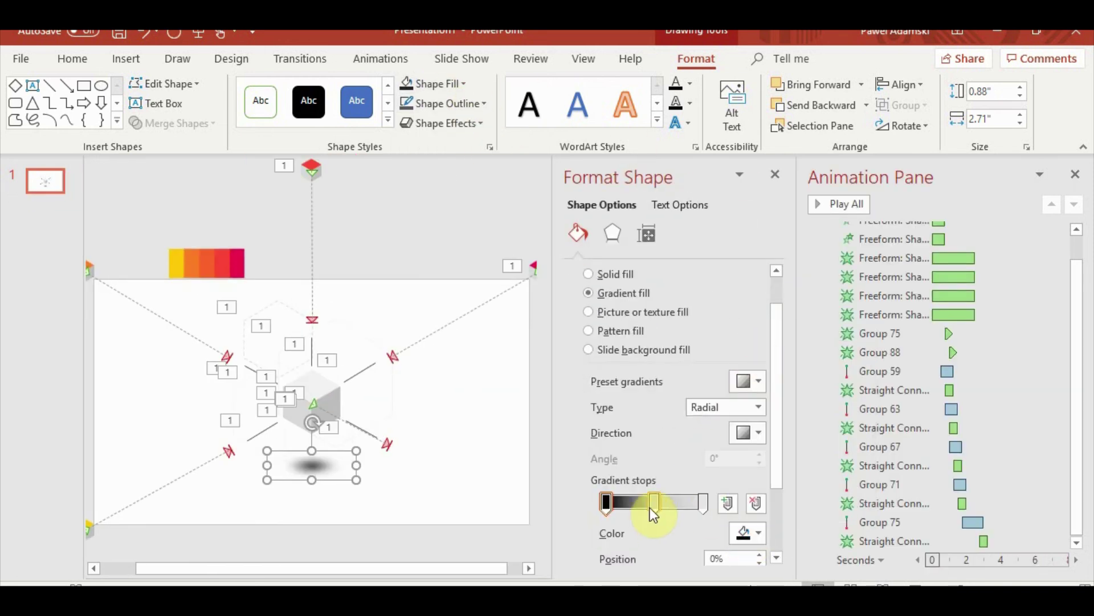
left_click_drag(655, 501, 638, 504)
left_click(756, 539)
left_click(753, 365)
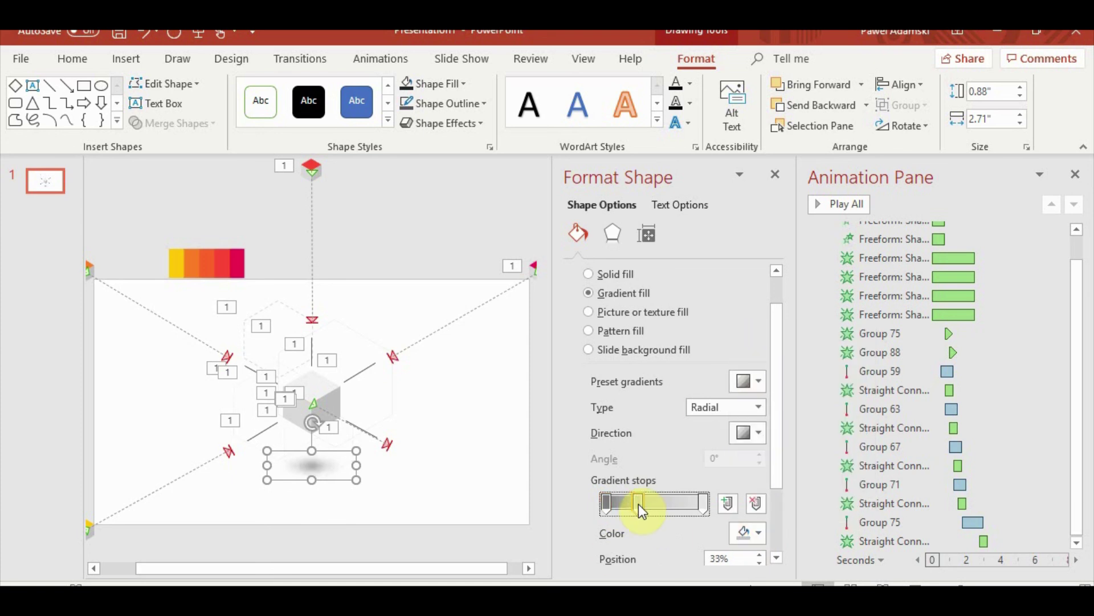
left_click(408, 498)
Step: Add a Fade entrance to the shadow ellipse and reorder it directly after the central cube's Fly In effects
left_click(311, 465)
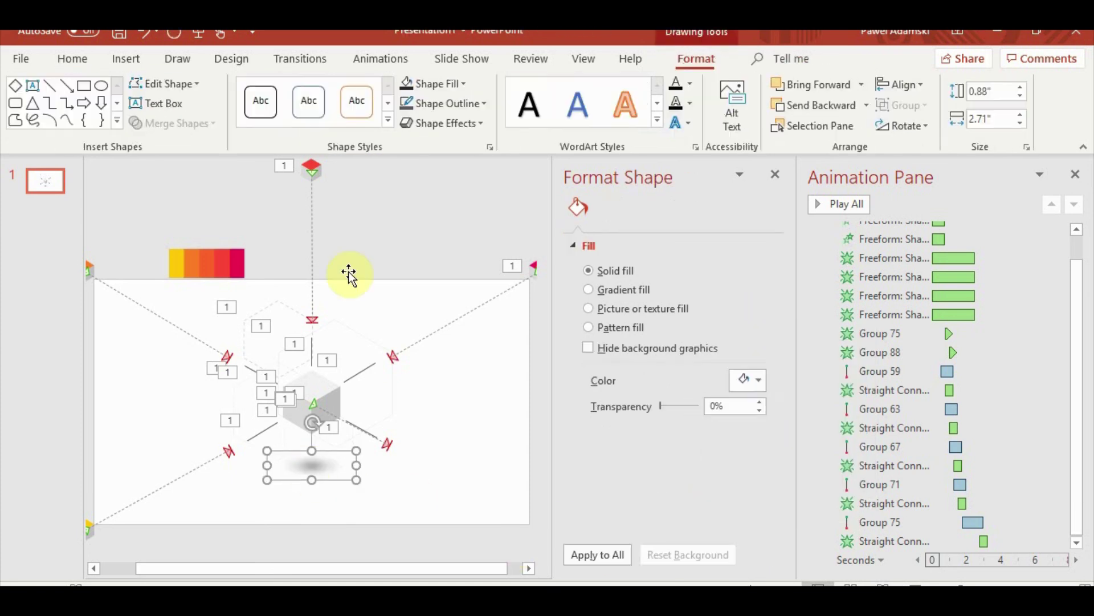
left_click(381, 58)
left_click(234, 103)
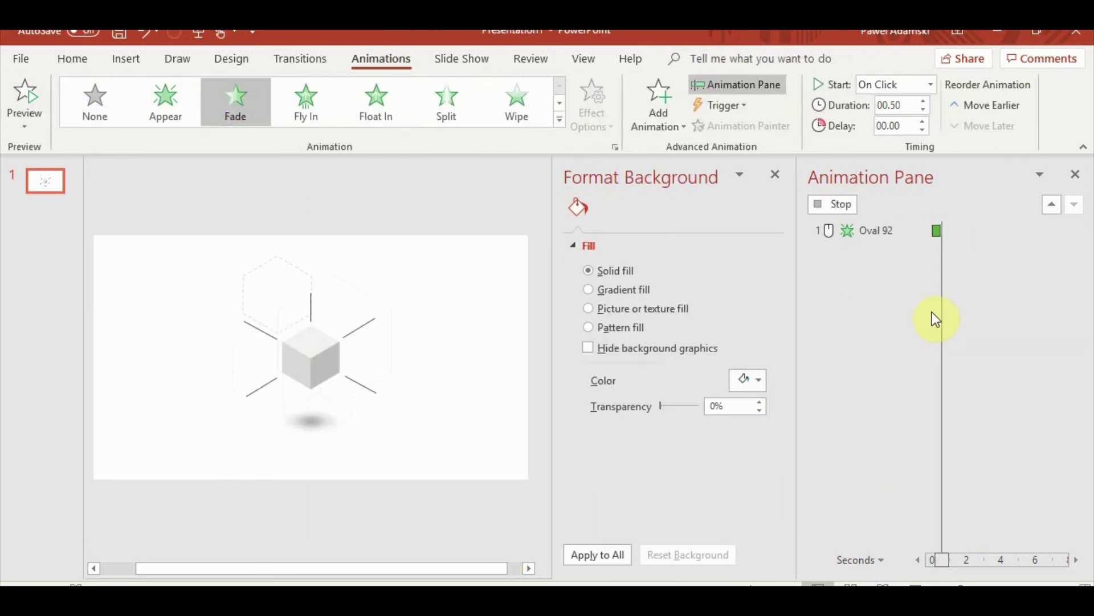
left_click_drag(875, 536, 949, 282)
Step: Start the shadow's Fade With Previous with a 0.75 s duration and 0.25 s delay, and preview the slide animation
left_click(929, 84)
left_click(927, 120)
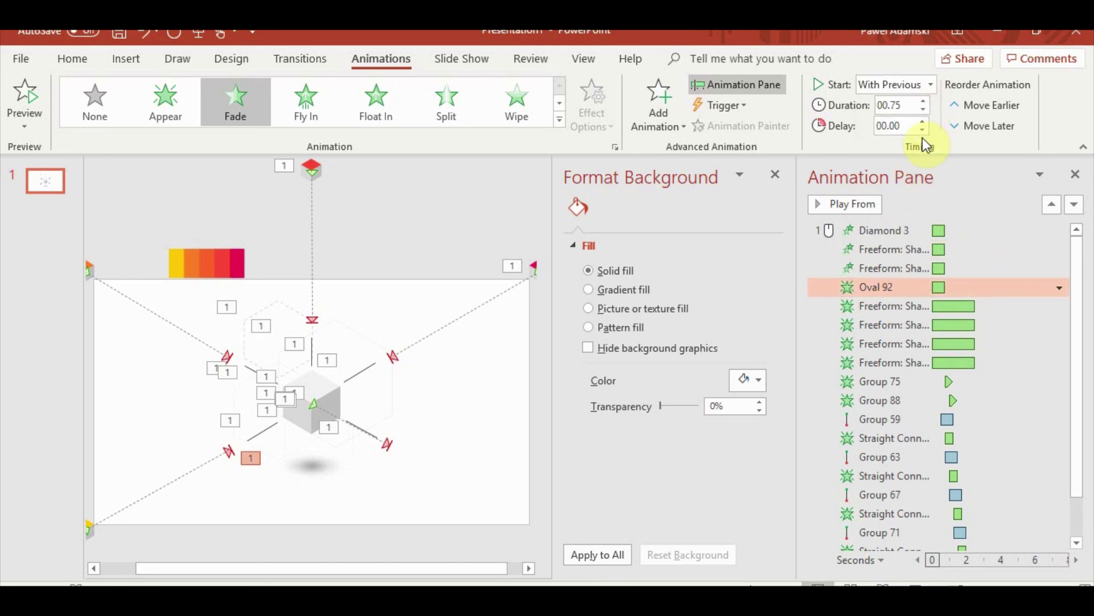
left_click(888, 593)
left_click(929, 367)
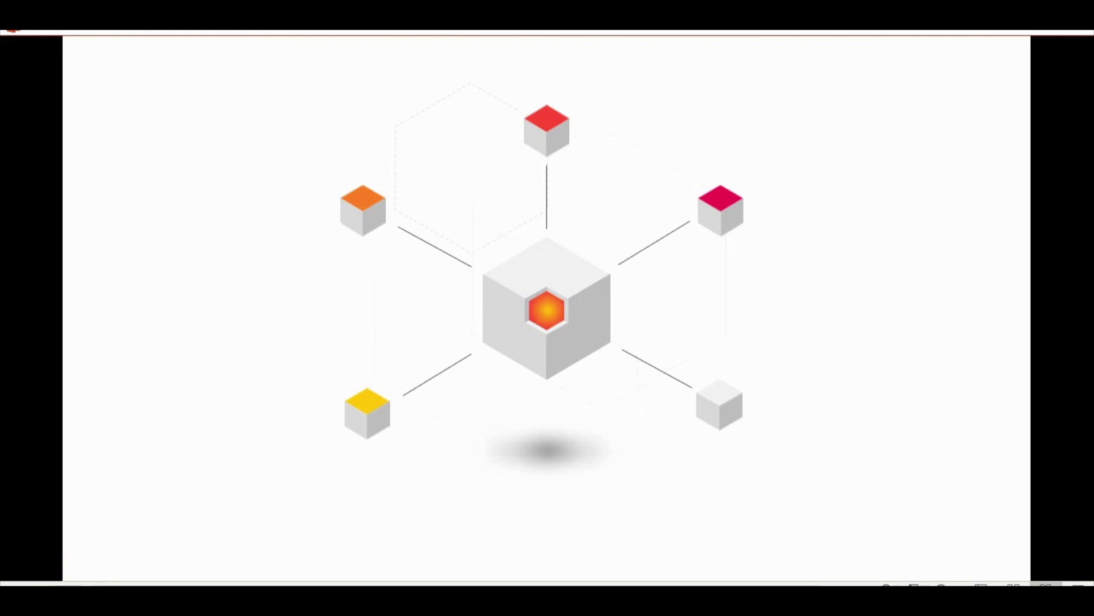
key("Escape")
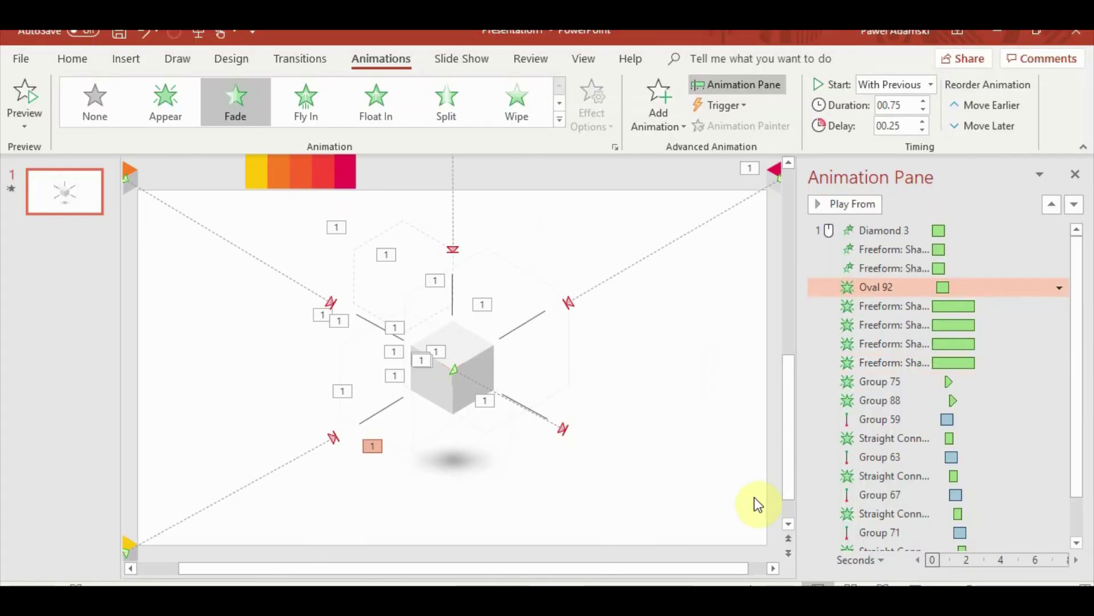
Step: Set the duration of the central cube's three Fly In effects to 1.25 seconds and preview the slide animation
left_click(888, 230)
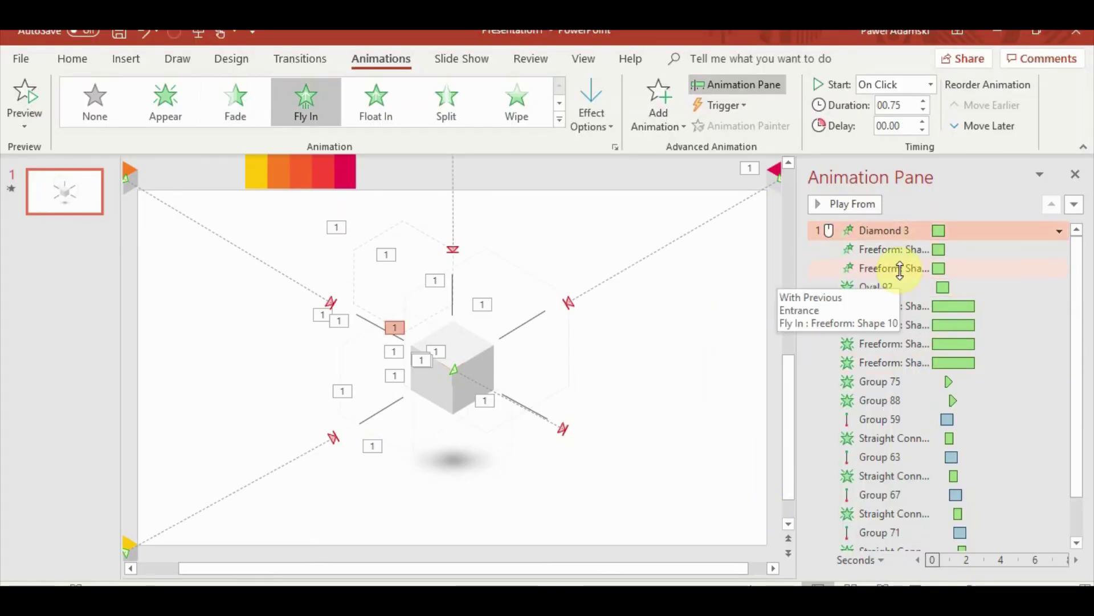
left_click(906, 268, "shift")
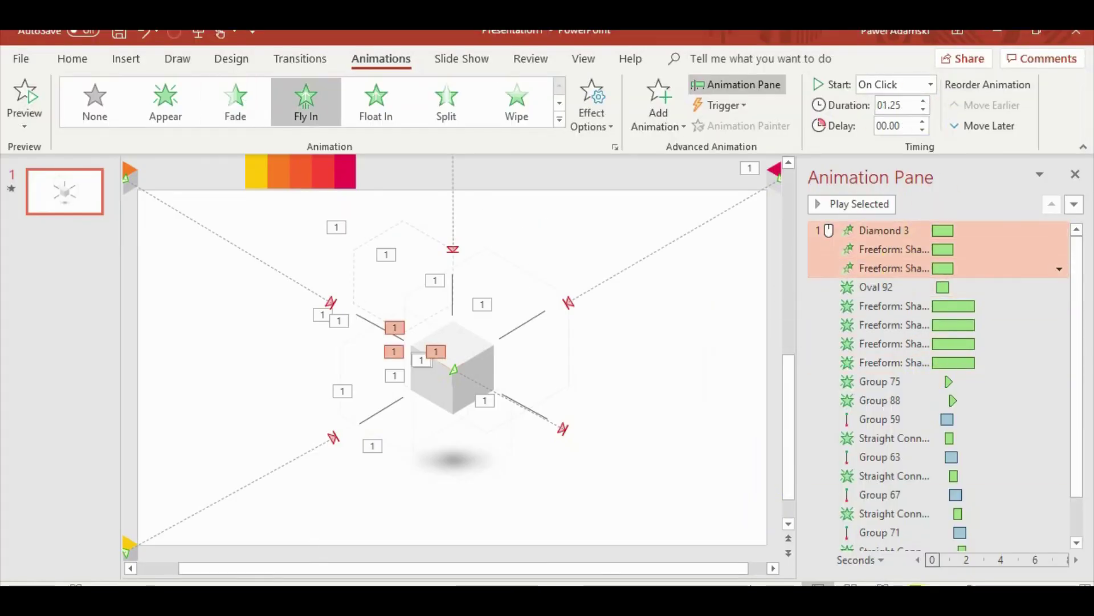
left_click(883, 586)
left_click(924, 405)
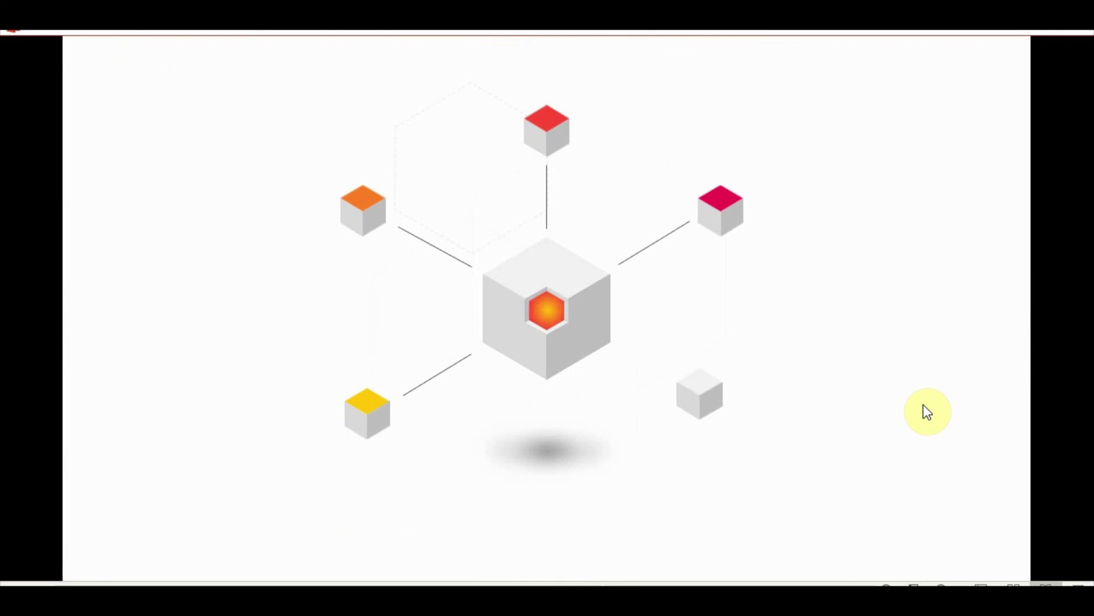
key("Escape")
Step: Set the duration of the four coloured outer cubes' motion paths to 1.25 seconds
left_click(893, 419)
scroll(900, 438, "down", 1)
left_click(890, 409, "ctrl")
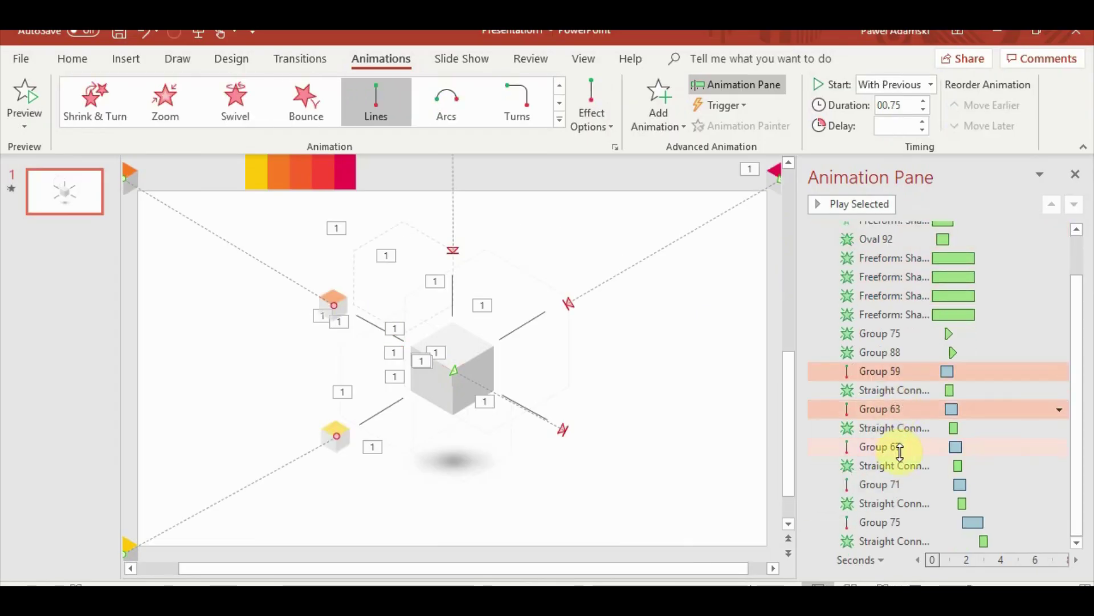
left_click(899, 451, "ctrl")
left_click(896, 485, "ctrl")
left_click(890, 522, "ctrl")
left_click(881, 371, "ctrl")
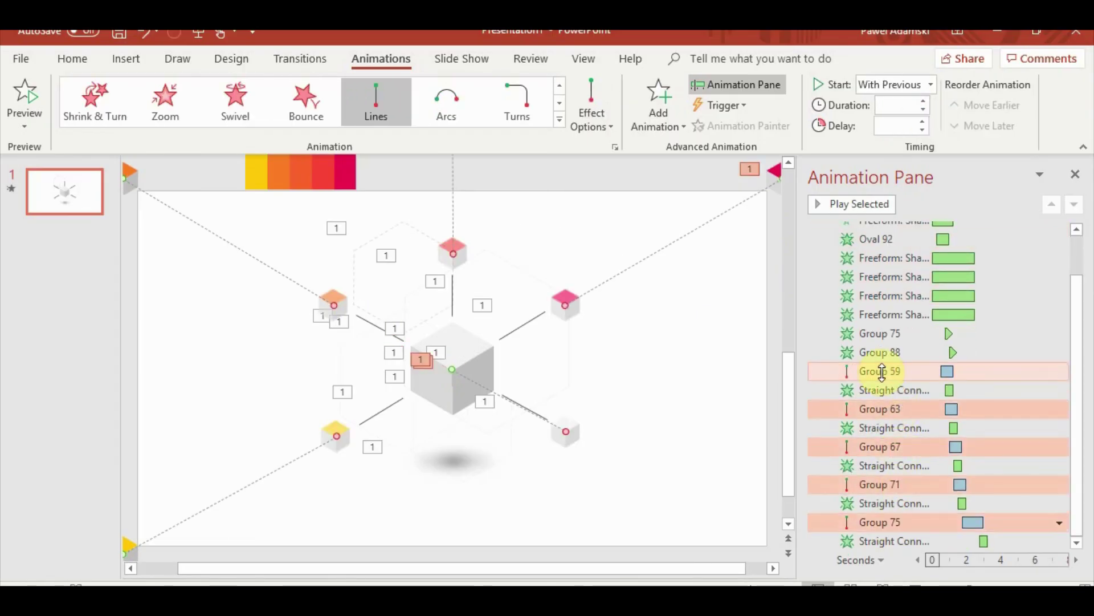
left_click(882, 372)
left_click(884, 408, "ctrl")
left_click(889, 447, "ctrl")
left_click(895, 484, "ctrl")
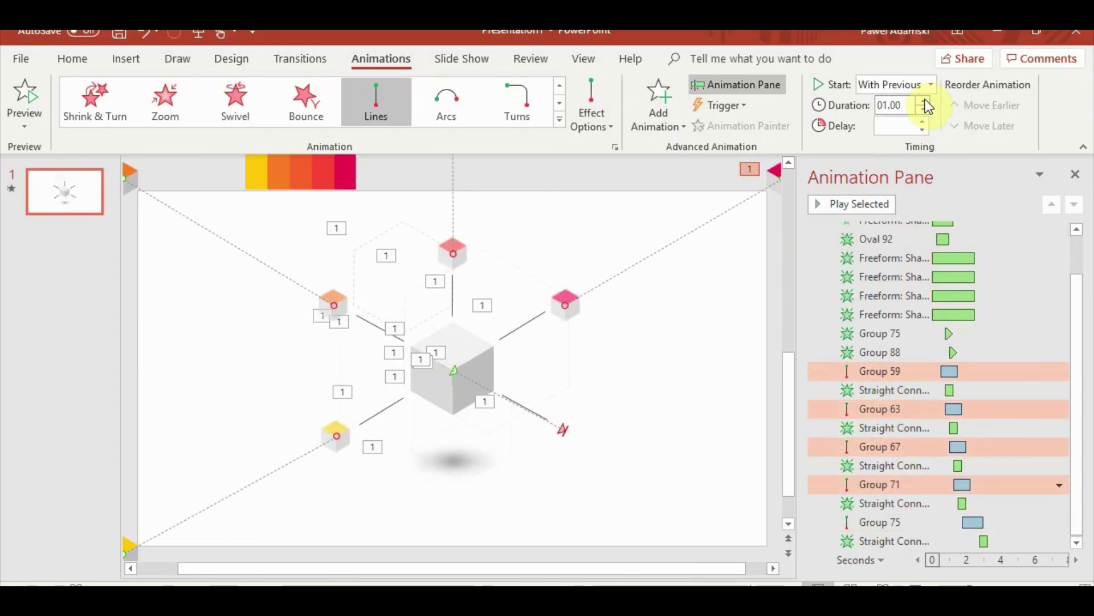
Step: Set the Fade delays of the four coloured cubes' connectors to 1.25, 1.5, 1.75 and 2 seconds in order, and preview the slide
left_click(884, 391)
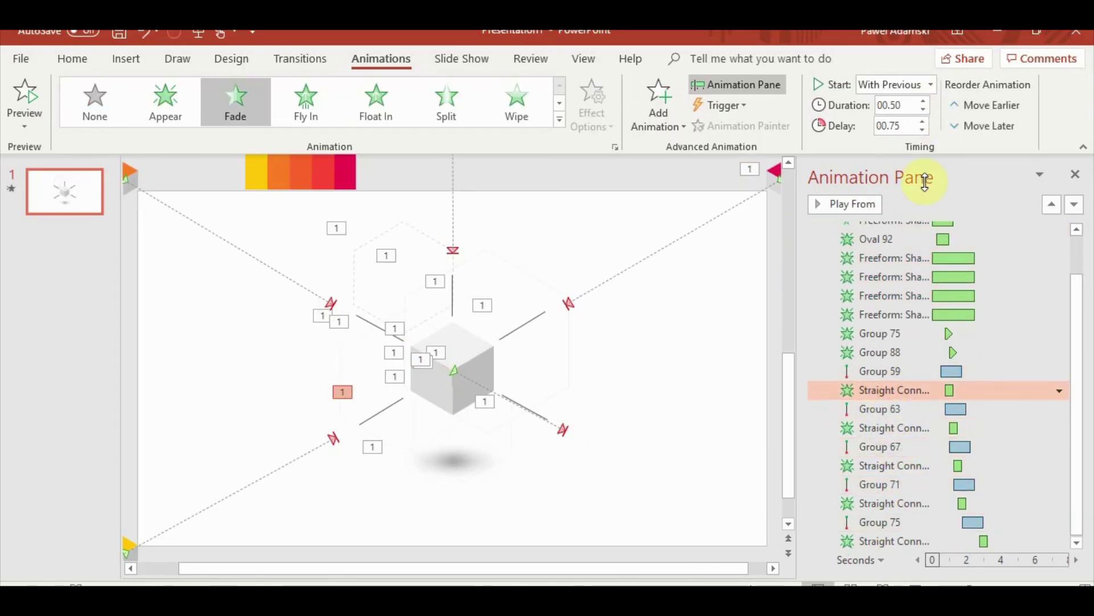
left_click(907, 429)
left_click(908, 466)
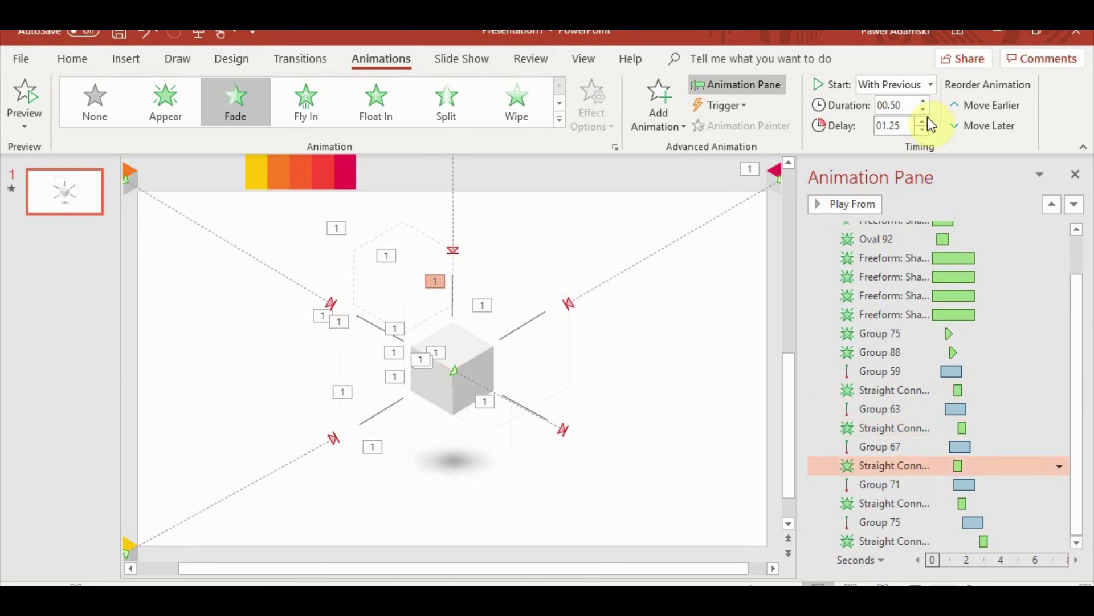
left_click(908, 503)
left_click(922, 122)
left_click(922, 122)
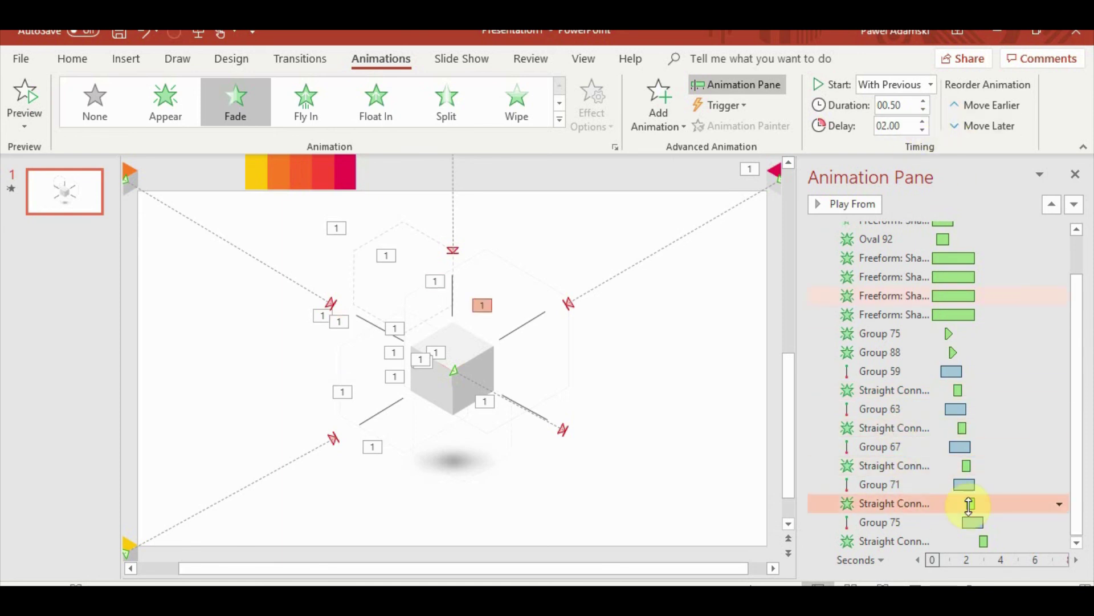
left_click(881, 585)
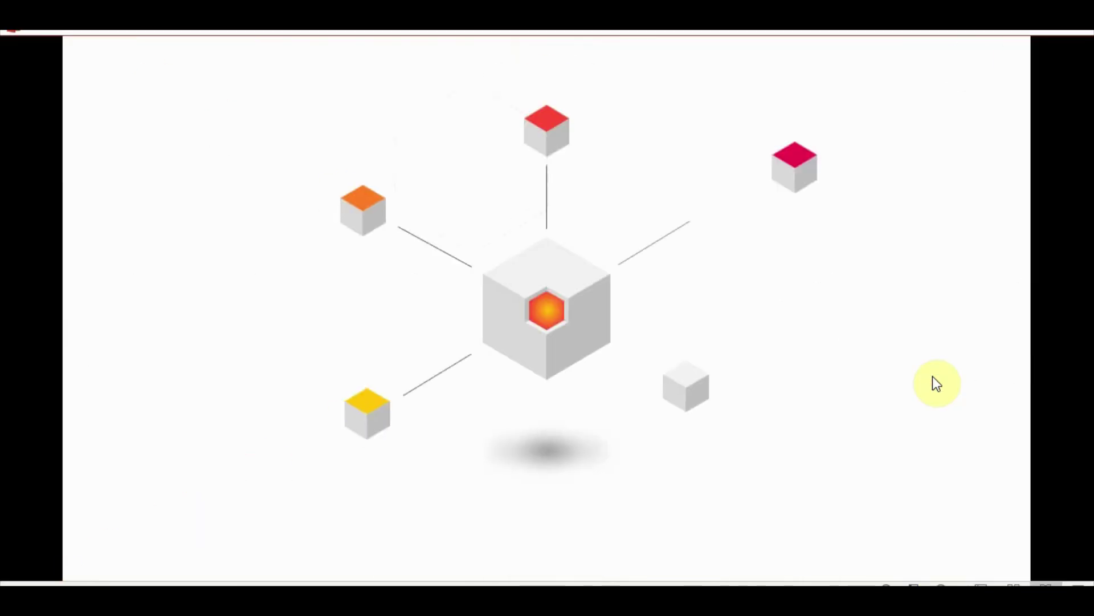
key("Escape")
Step: Delay the Appear effects of Group 75 and Group 88 to 1.5 and 1.75 seconds, and preview the slide
left_click_drag(934, 334, 924, 249)
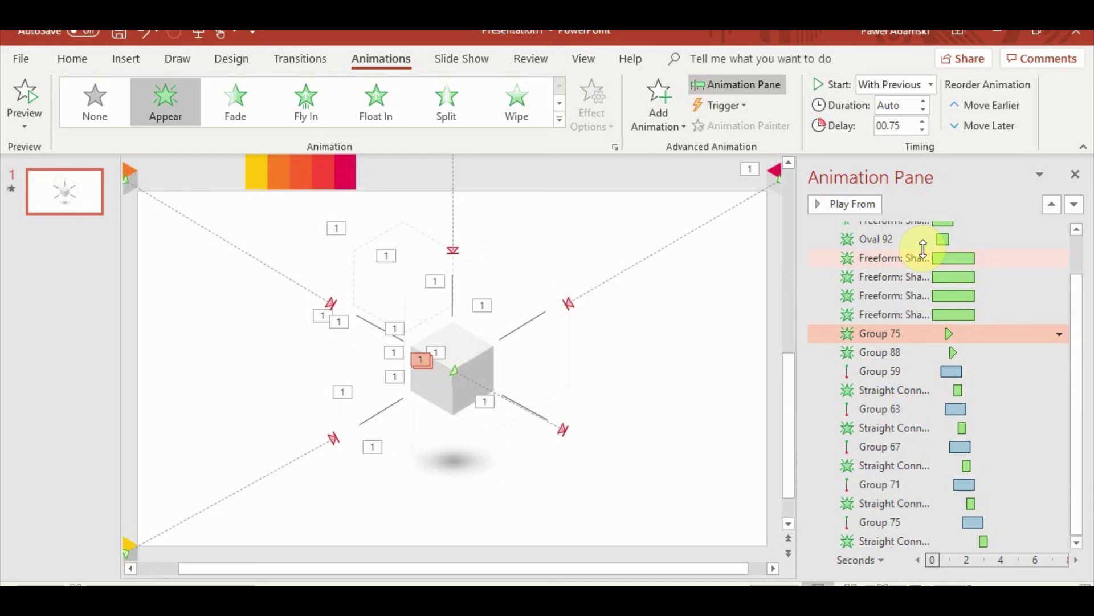
left_click(923, 122)
left_click(880, 353)
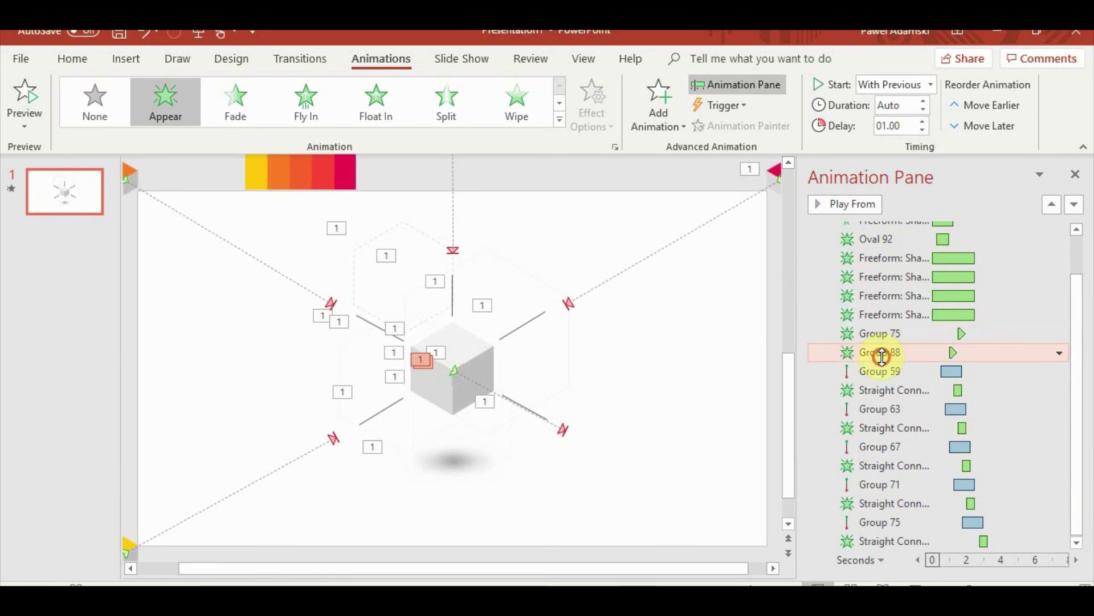
left_click(923, 122)
left_click(884, 585)
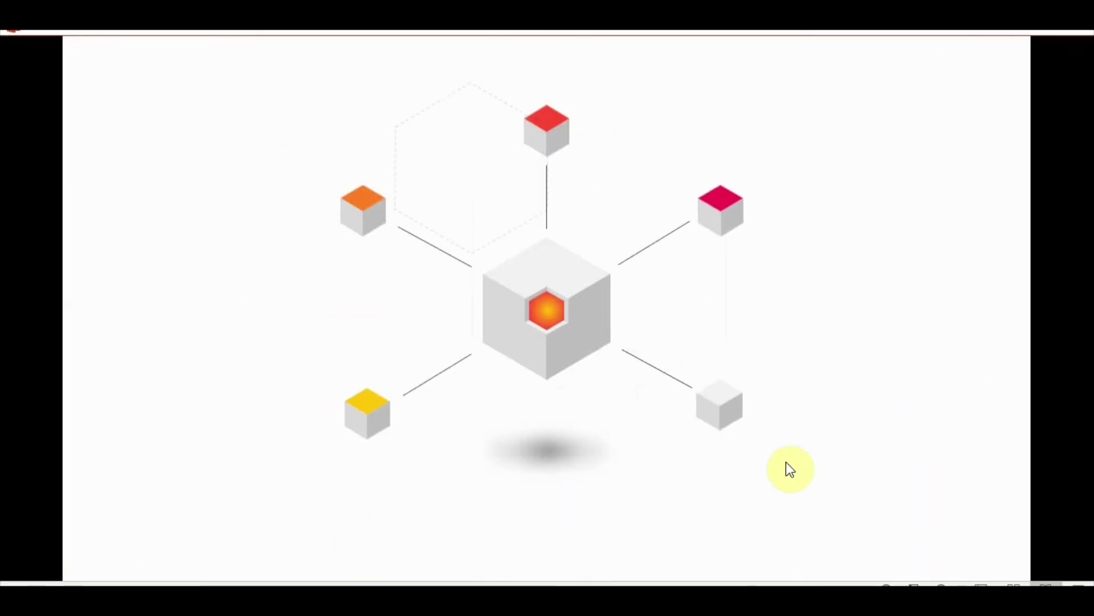
key("Escape")
Step: Set the white cube's motion path to a 1.75-second duration and a 2.5-second delay
left_click(888, 523)
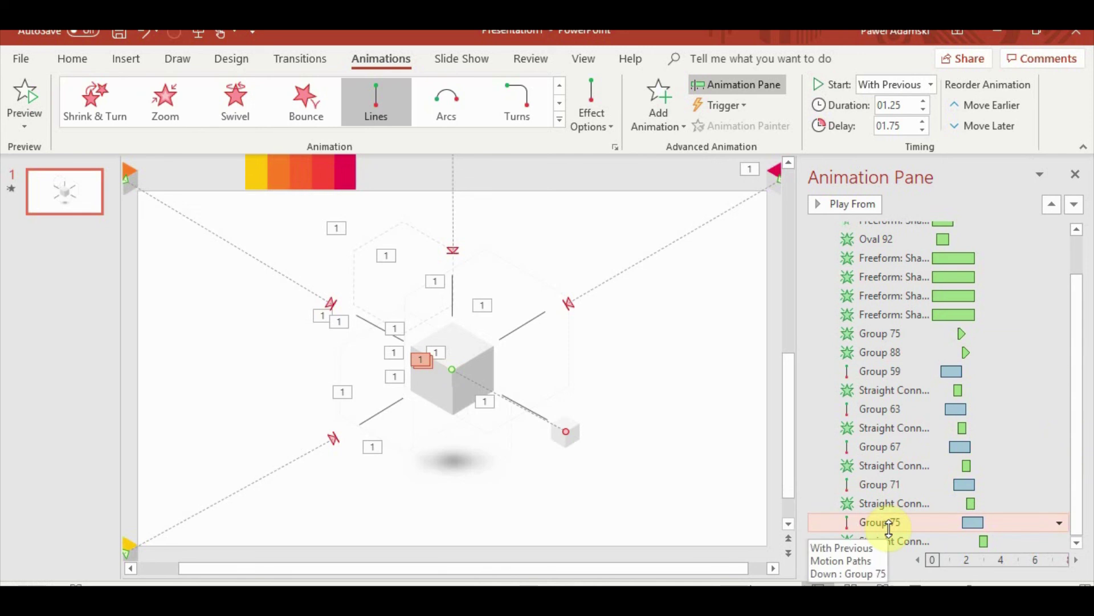
left_click(882, 542, "ctrl")
left_click(889, 522)
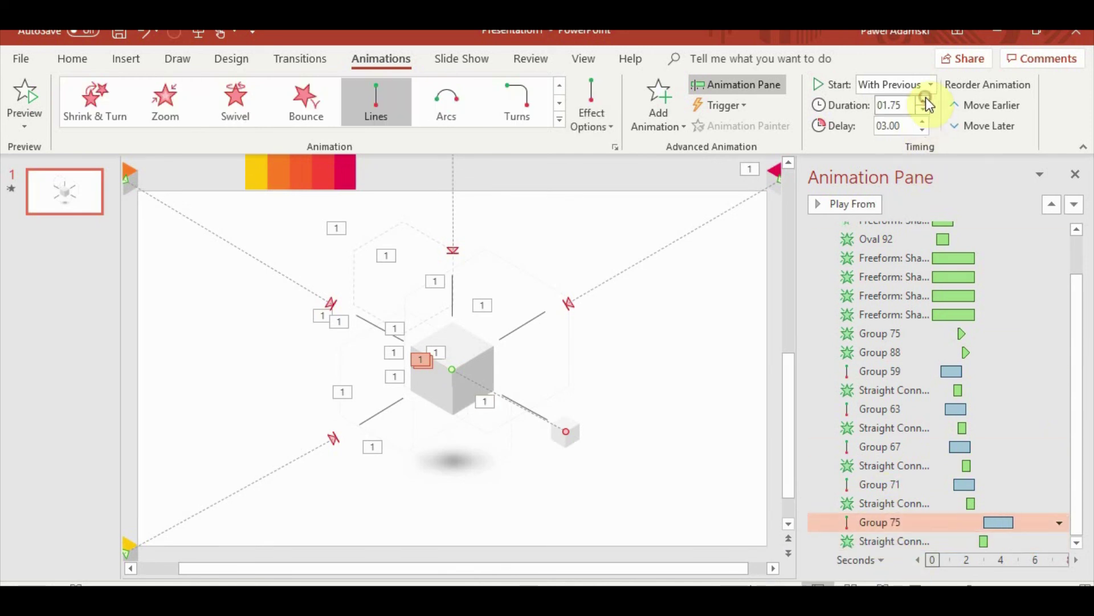
left_click(889, 540)
left_click(887, 524)
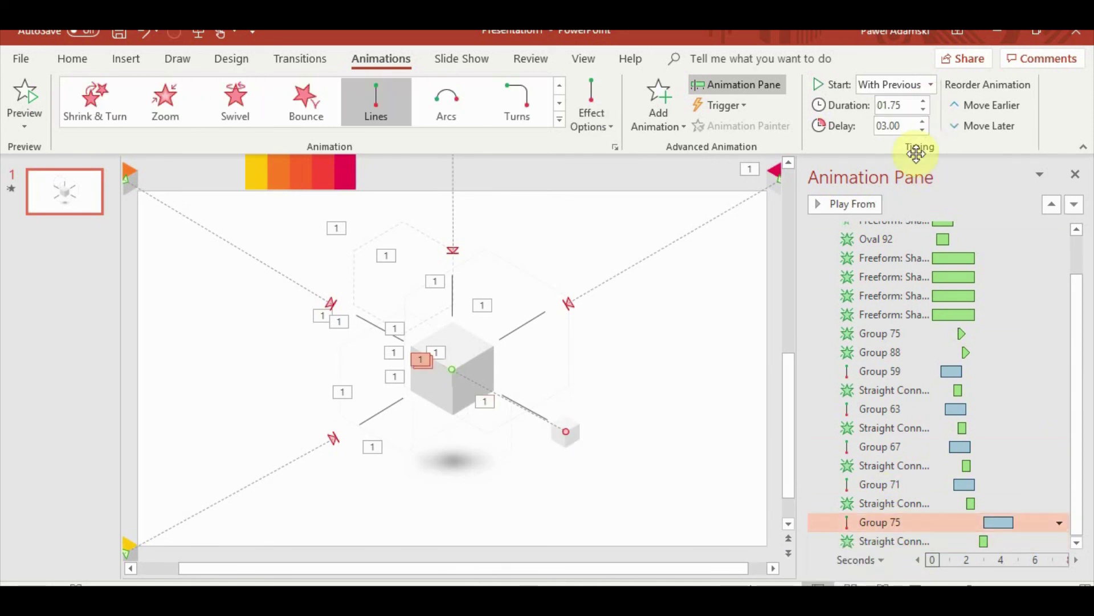
left_click(924, 101)
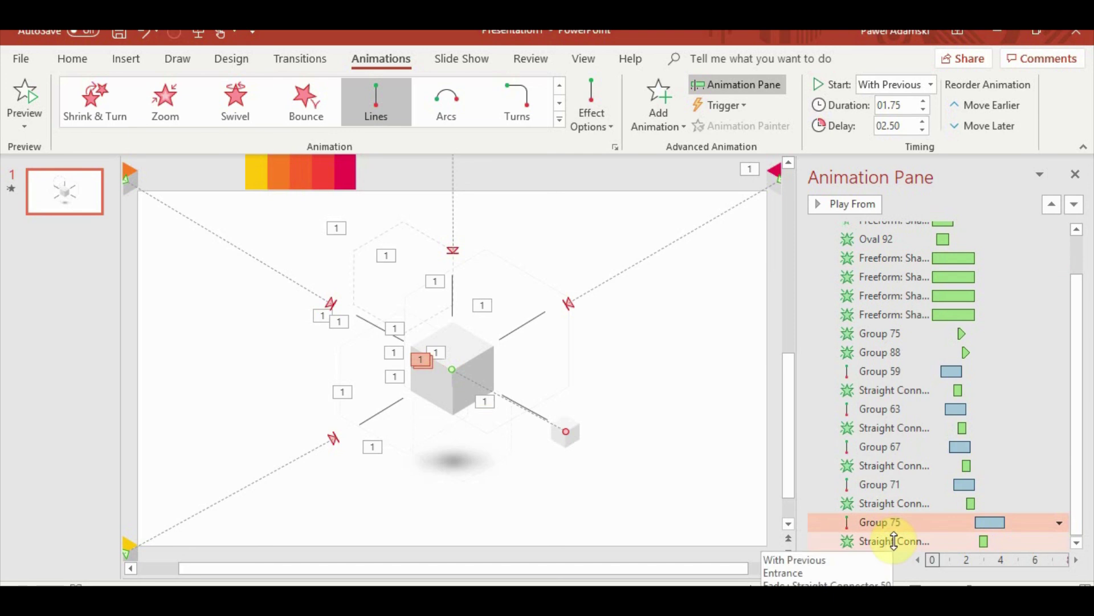
Step: Set the white cube's connector Fade to a 1-second duration and 3.25-second delay, and preview the slide animation
left_click(894, 541)
left_click(923, 101)
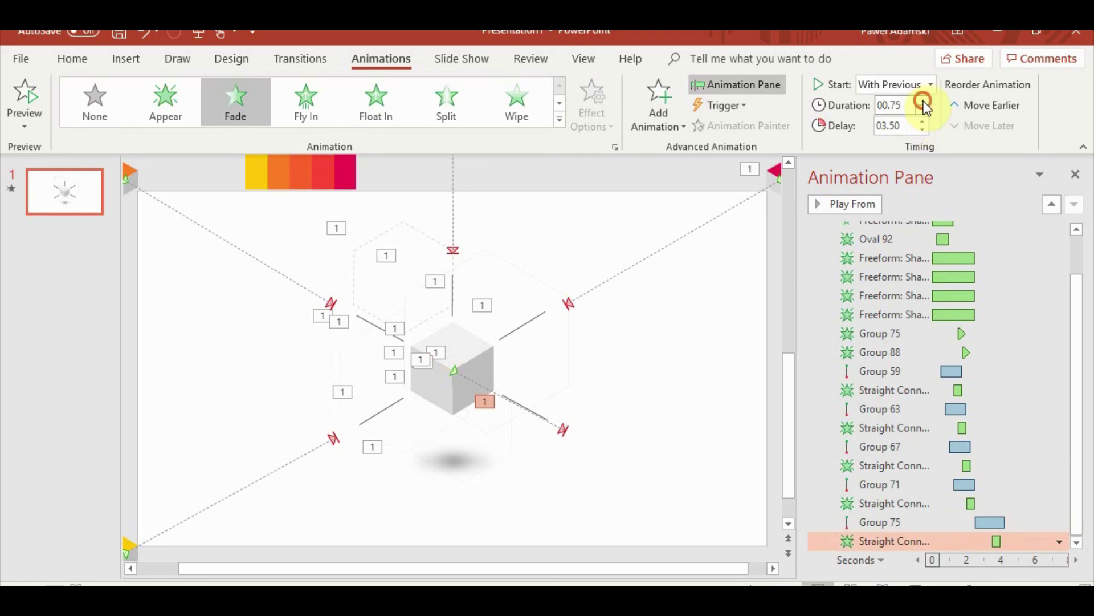
left_click(924, 101)
left_click(924, 121)
left_click(882, 591)
left_click(940, 425)
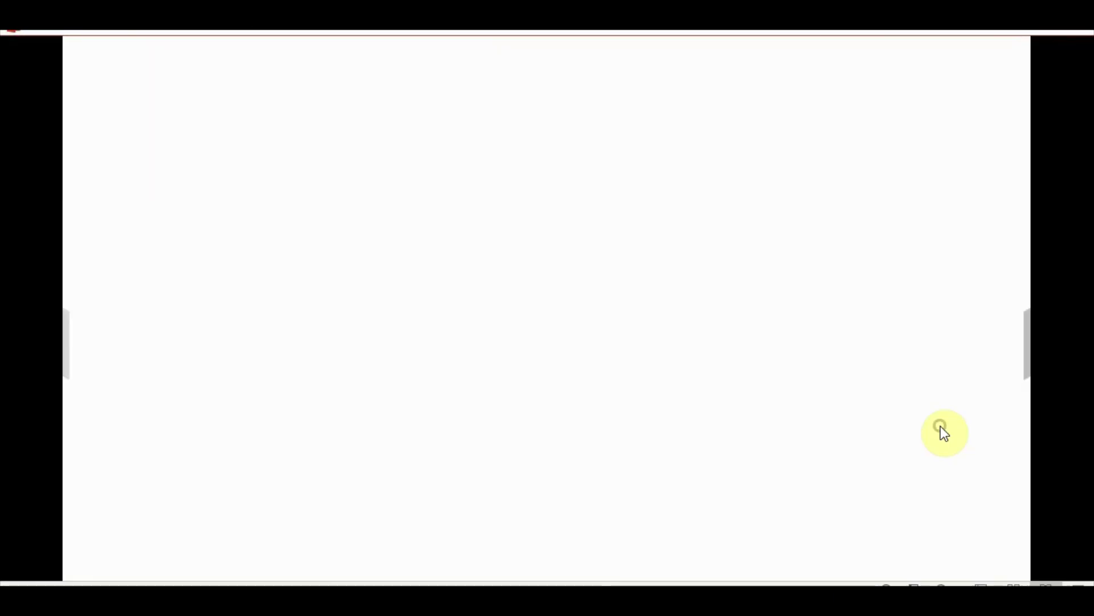
left_click(855, 427)
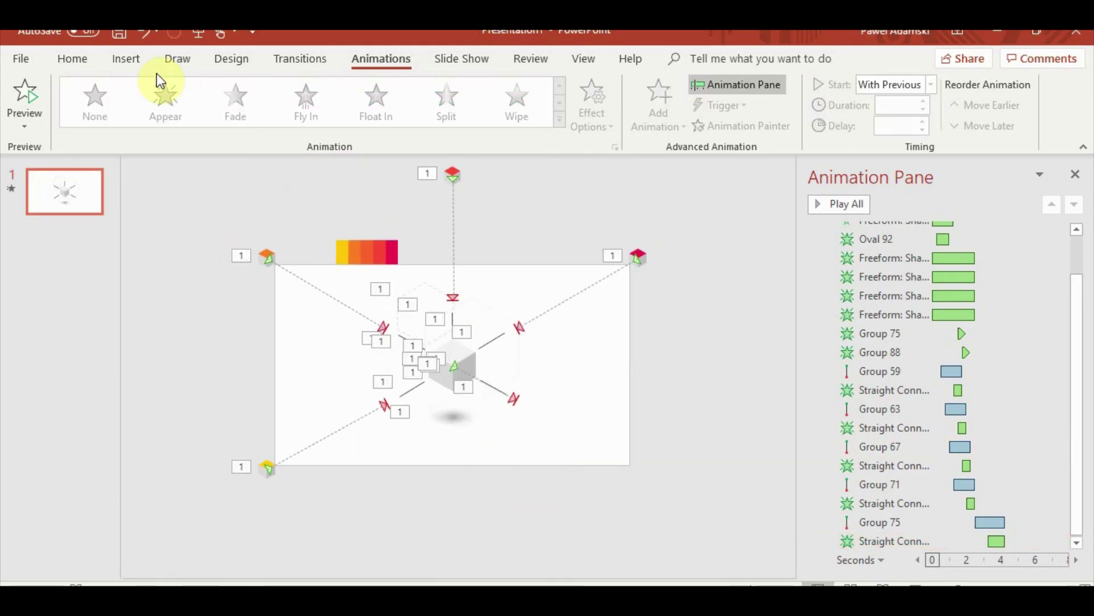
Step: Add a text box reading "Lorem Ipsum" and place it below the end of the yellow cube's motion path
left_click(127, 59)
left_click(732, 97)
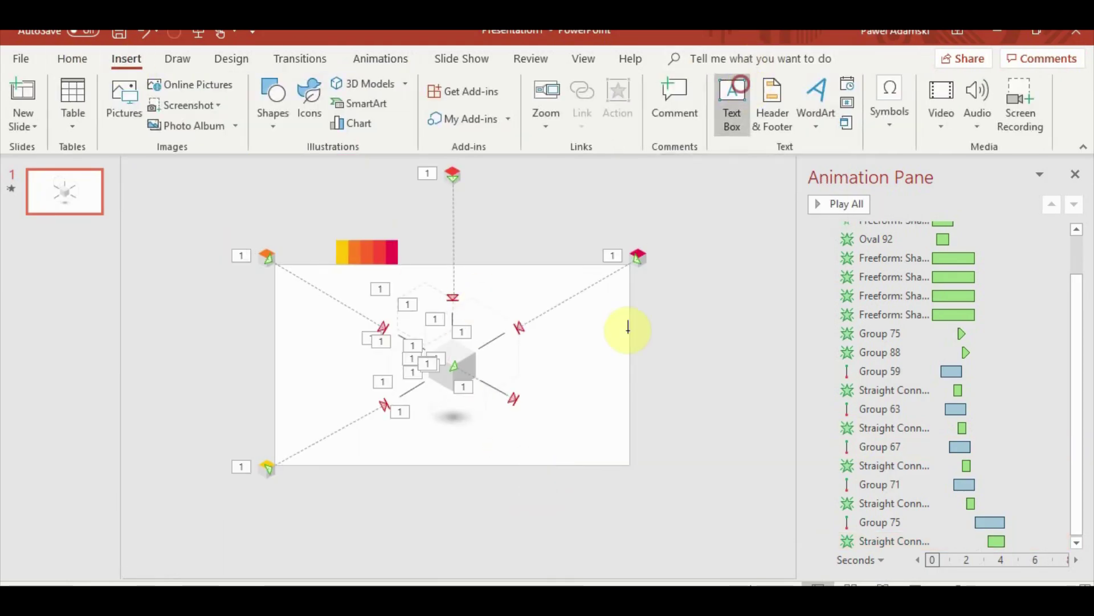
left_click(633, 365)
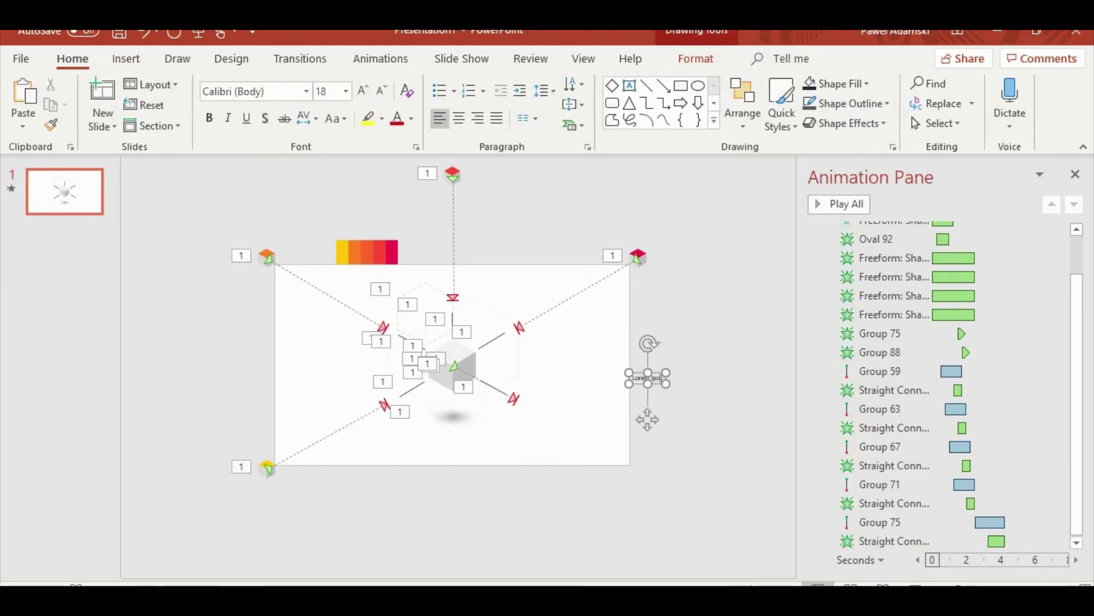
scroll(604, 350, "up", 2)
left_click_drag(672, 354, 186, 456)
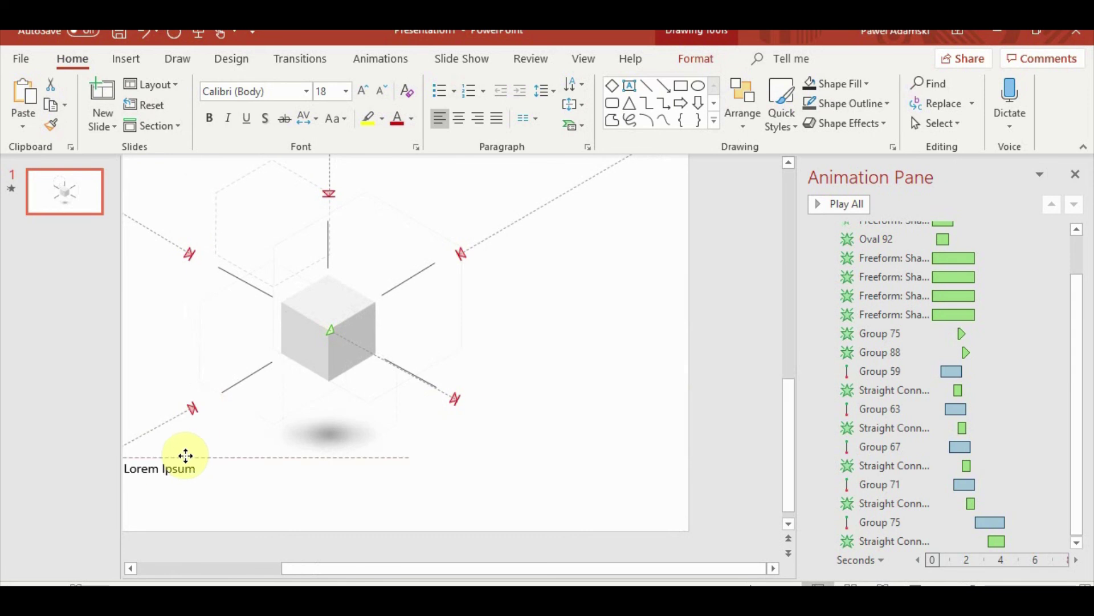
Step: Change the Lorem Ipsum label's font to Lato Heavy
left_click(306, 91)
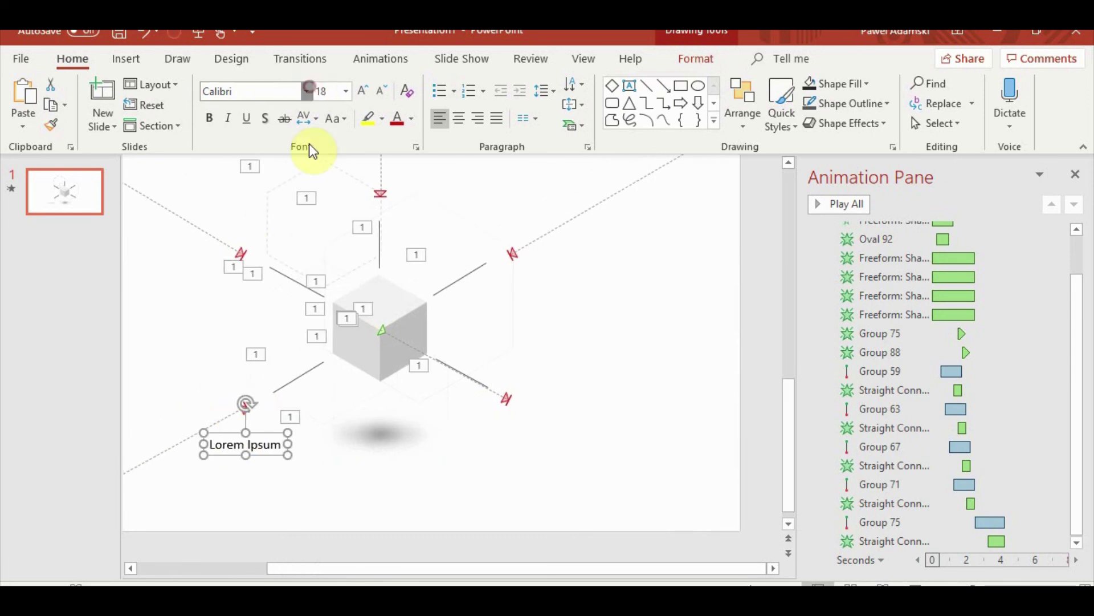
scroll(324, 342, "down", 15)
scroll(322, 342, "down", 20)
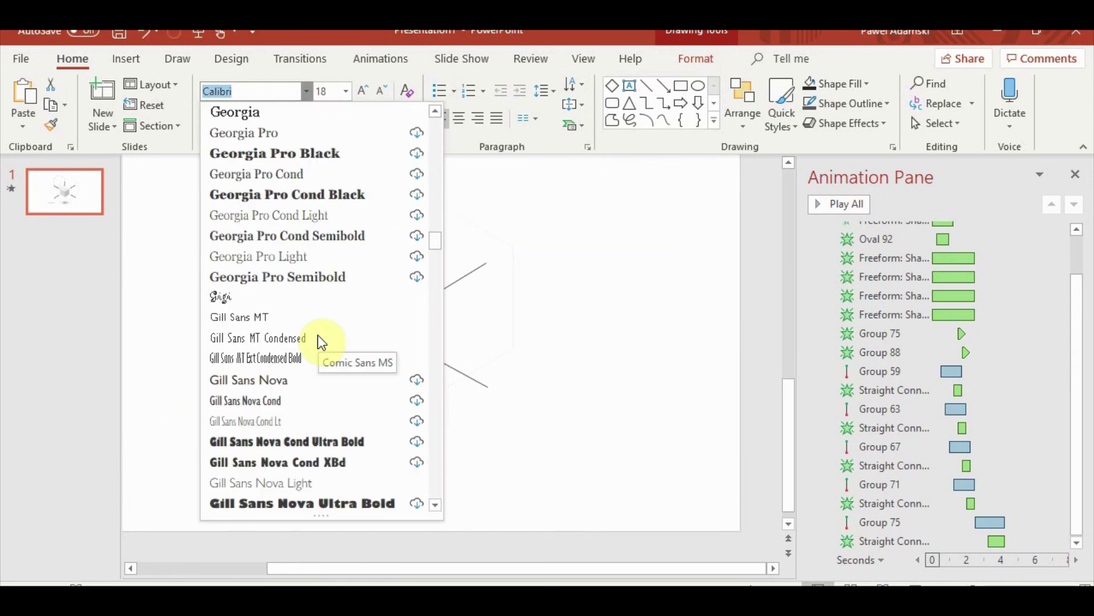
scroll(440, 290, "down", 2)
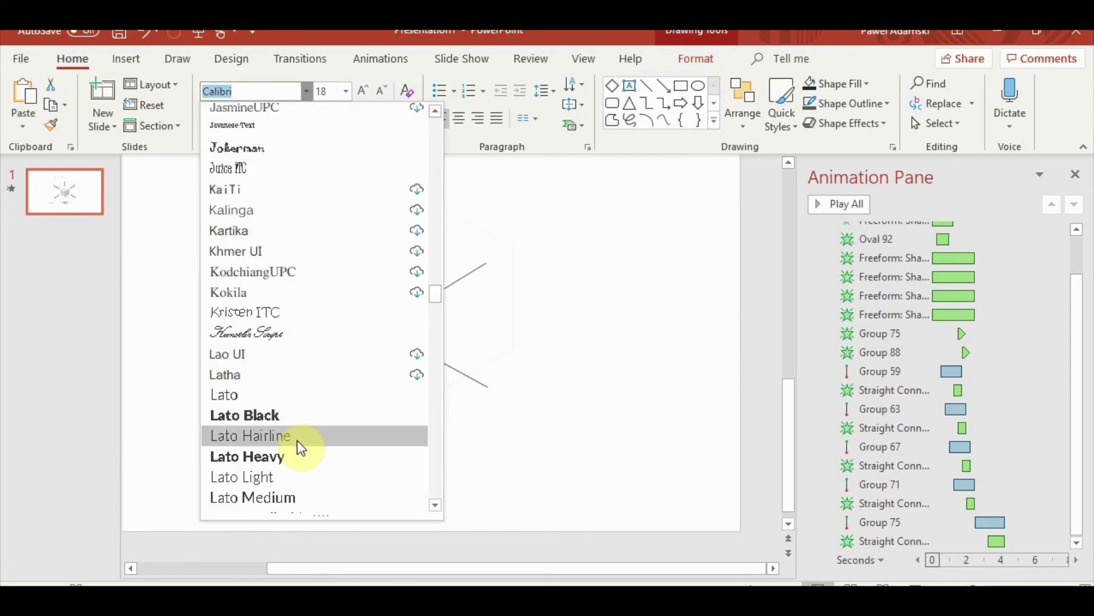
left_click(296, 454)
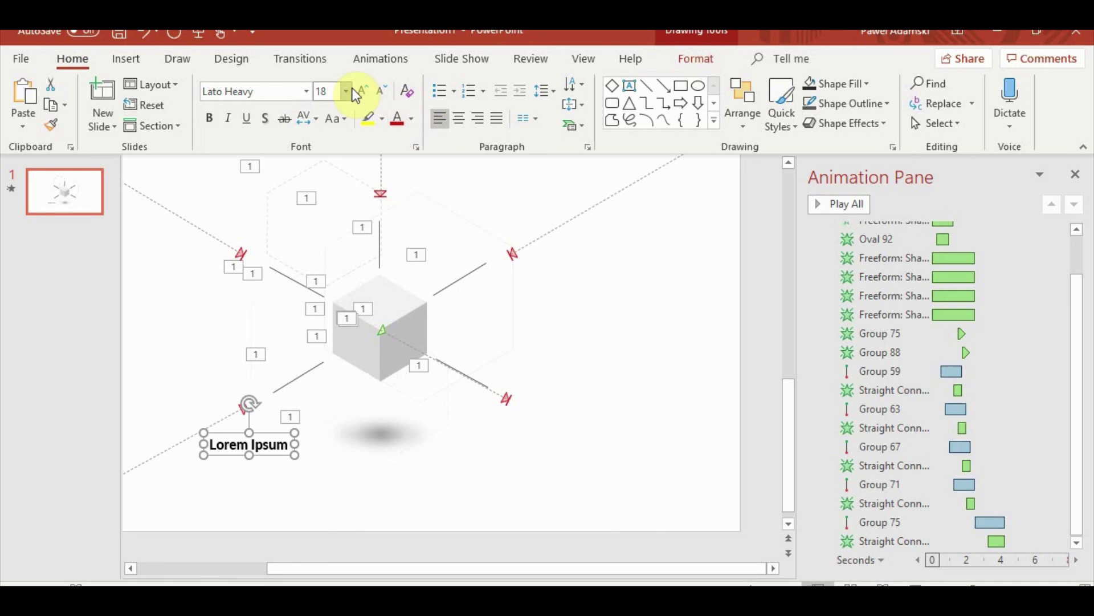
Step: Format the Lorem Ipsum label in Lato Medium at size 16 and move it beside the yellow cube's final position
left_click(307, 91)
scroll(438, 142, "down", 3)
left_click_drag(437, 143, 427, 312)
left_click(309, 324)
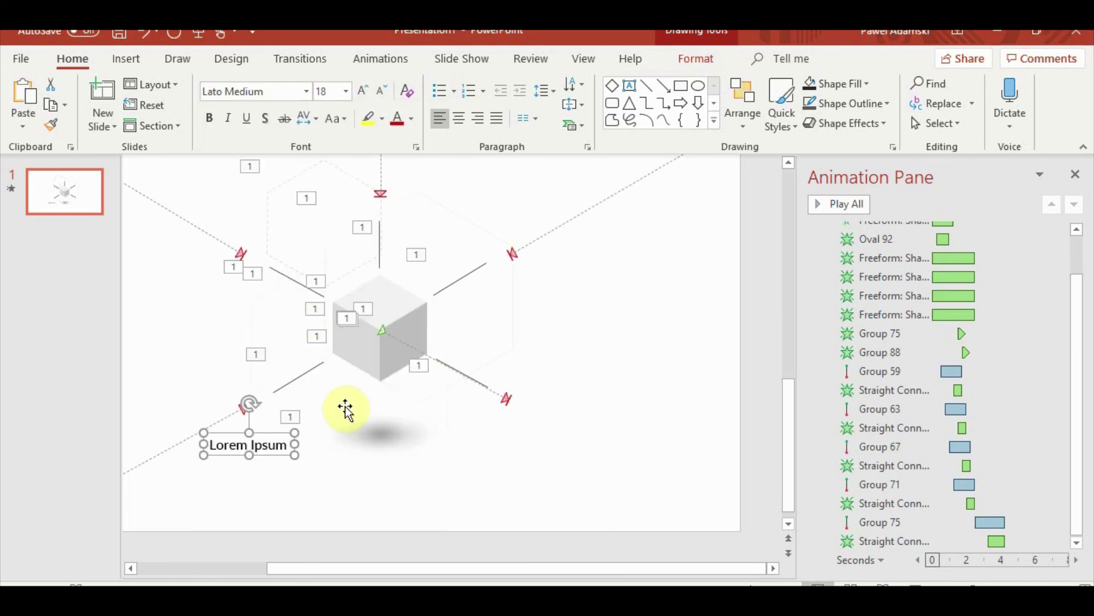
left_click(380, 91)
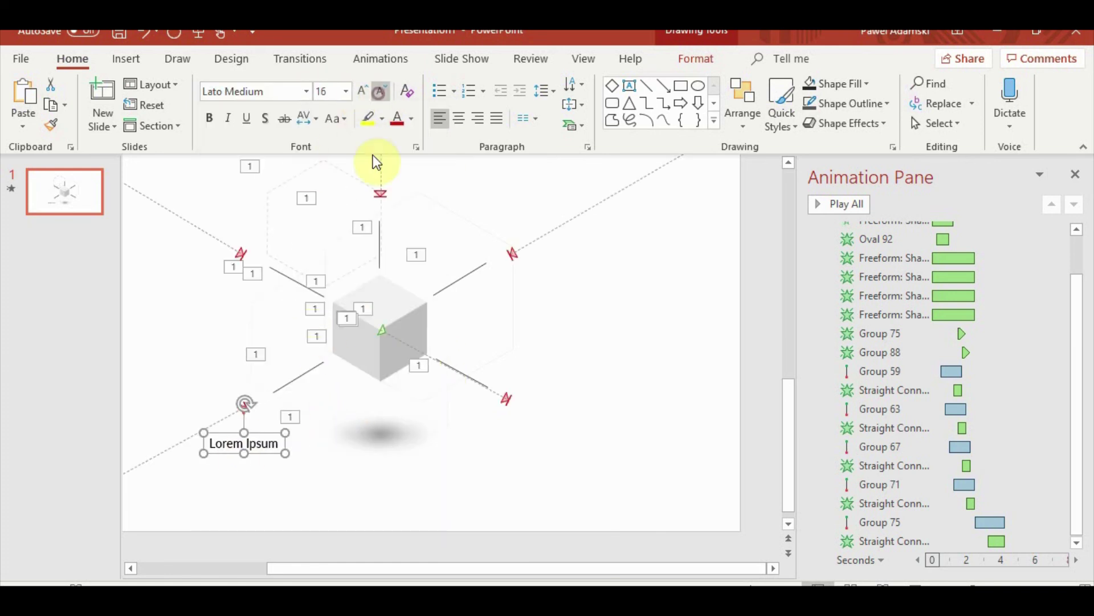
left_click_drag(260, 435, 180, 397)
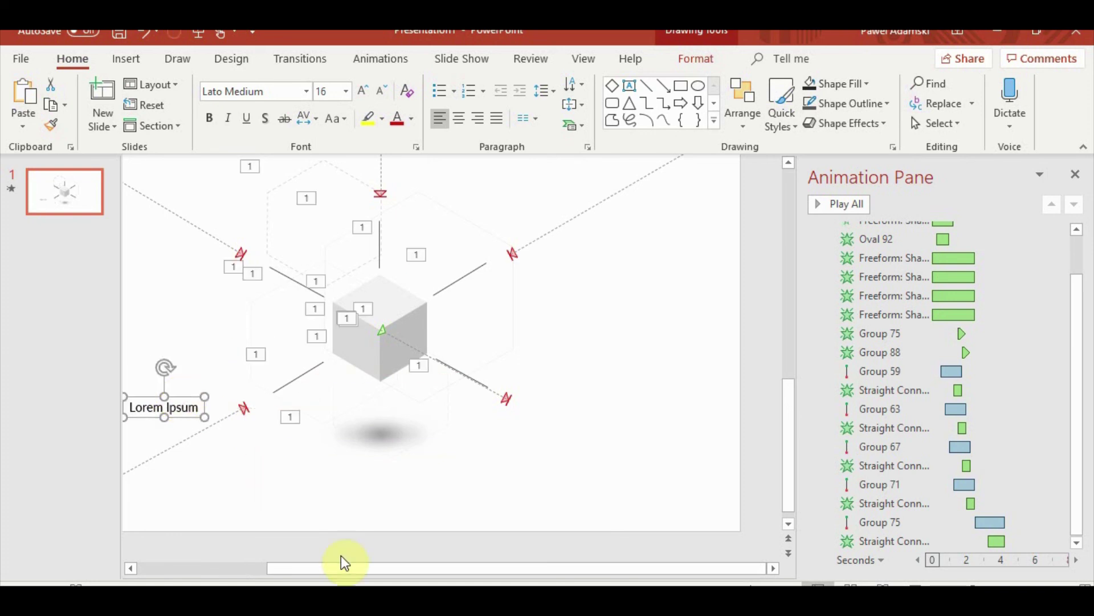
Step: Duplicate the Lorem Ipsum label and place the copy beside the orange cube's final position, directly above the original
left_click_drag(340, 565, 295, 565)
key("ctrl+c")
key("ctrl+v")
left_click_drag(284, 405, 275, 242)
Step: Group the two labels and place a copy of the group level with it on the opposite side of the central cube
left_click(257, 408, "shift")
key("ctrl+g")
key("ctrl+c")
key("ctrl+v")
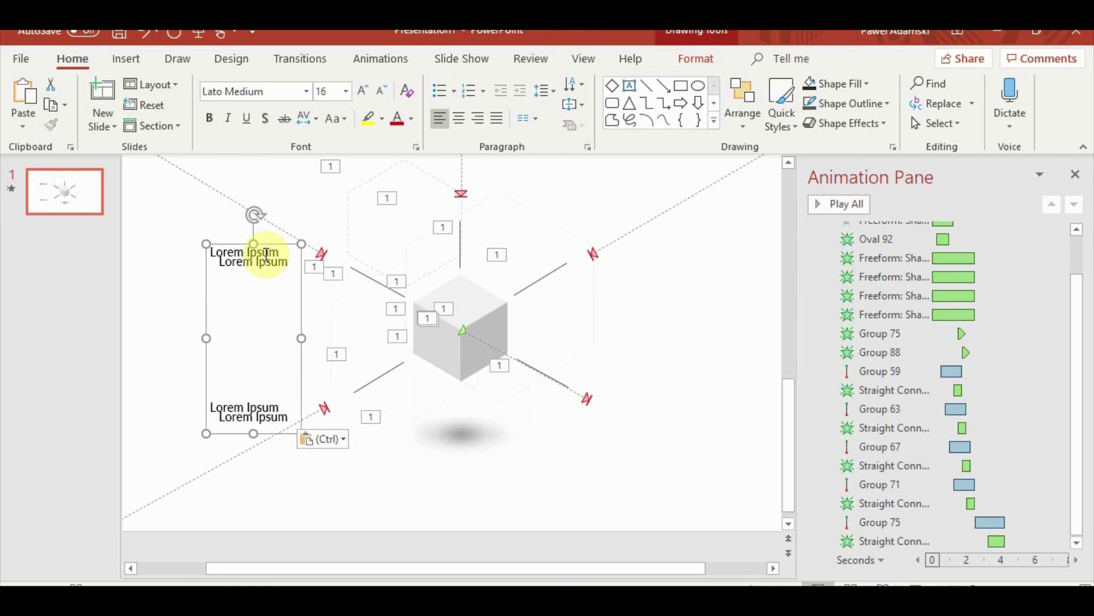
left_click_drag(271, 232, 708, 214)
key("ctrl+z")
left_click(286, 252)
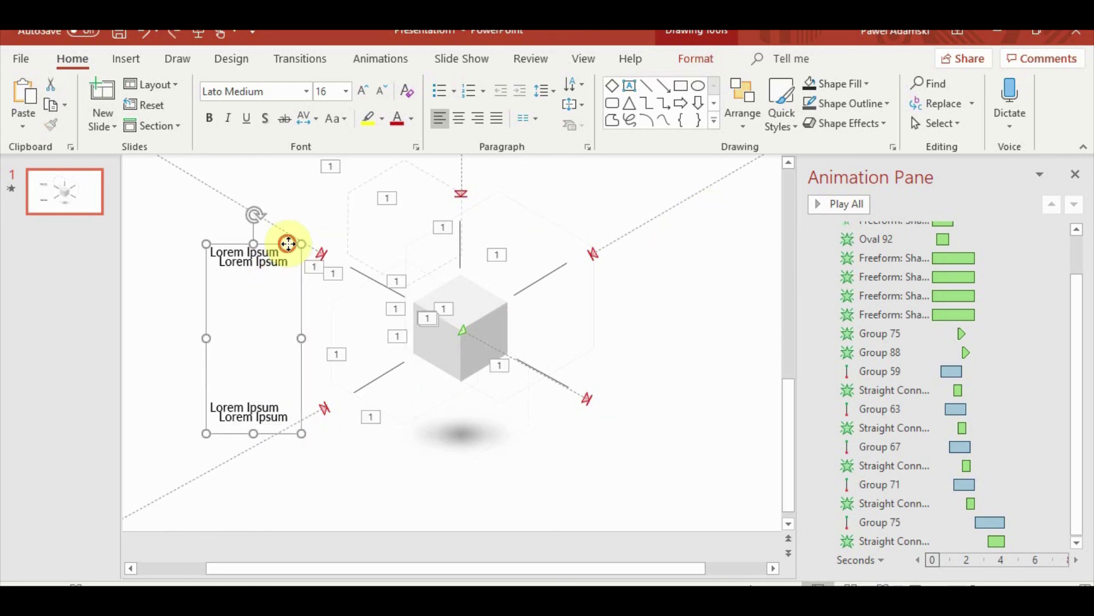
left_click_drag(289, 243, 710, 235)
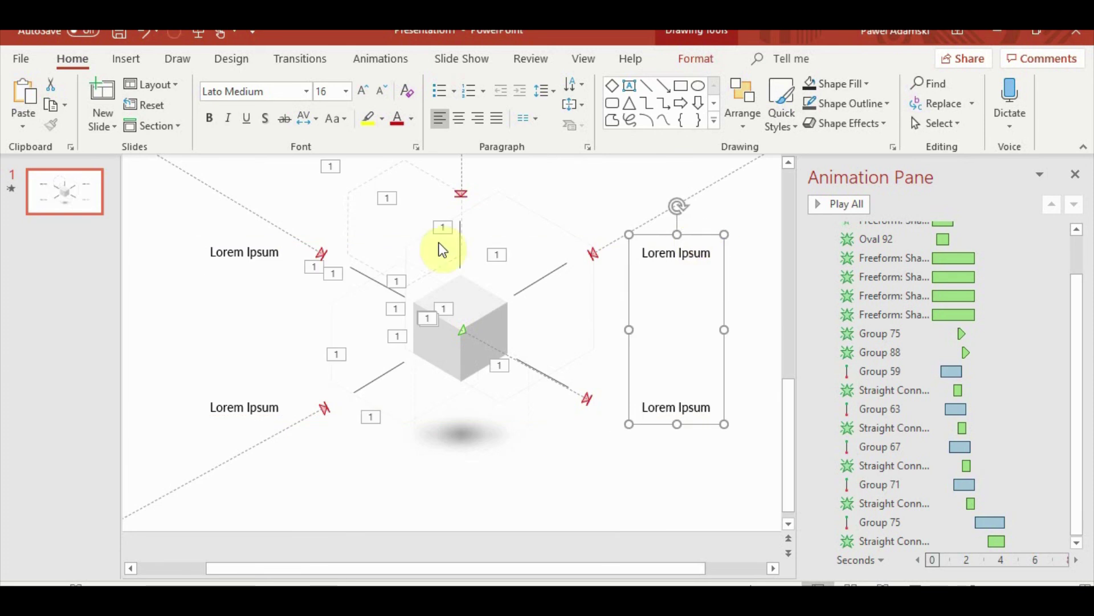
Step: Ungroup both pairs of Lorem Ipsum labels into separate text boxes
right_click(244, 245)
left_click(220, 236)
right_click(219, 232)
left_click(643, 256, "shift")
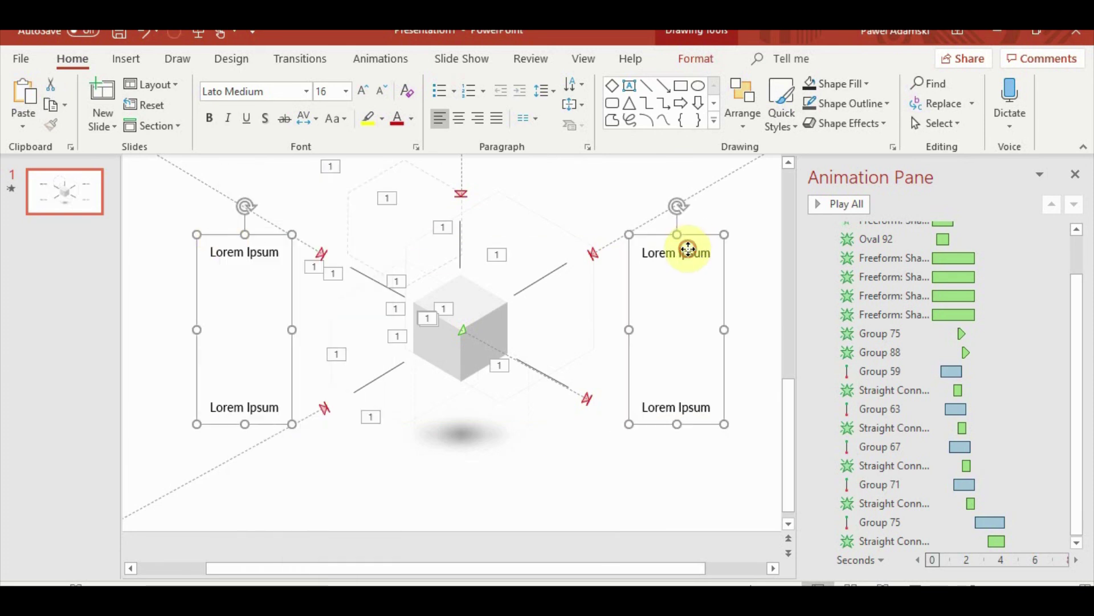
right_click(692, 239)
mouse_move(777, 349)
left_click(889, 378)
left_click(569, 497)
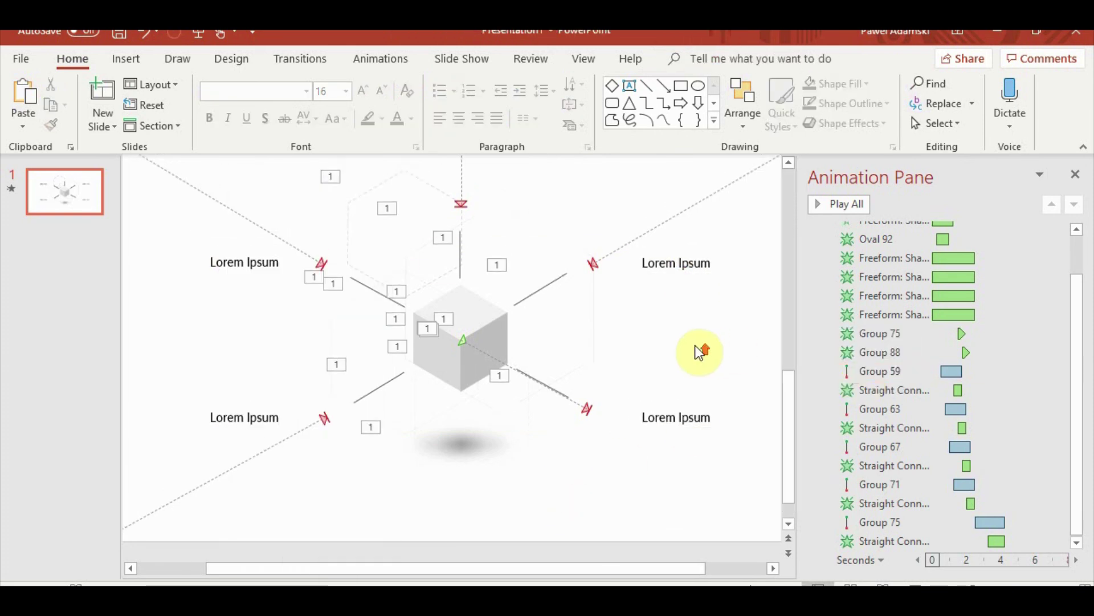
Step: Paste another Lorem Ipsum label and centre it above the end of the red cube's motion path
scroll(701, 348, "up", 1)
left_click(692, 289)
key("ctrl+v")
left_click_drag(701, 313, 478, 207)
left_click(244, 215)
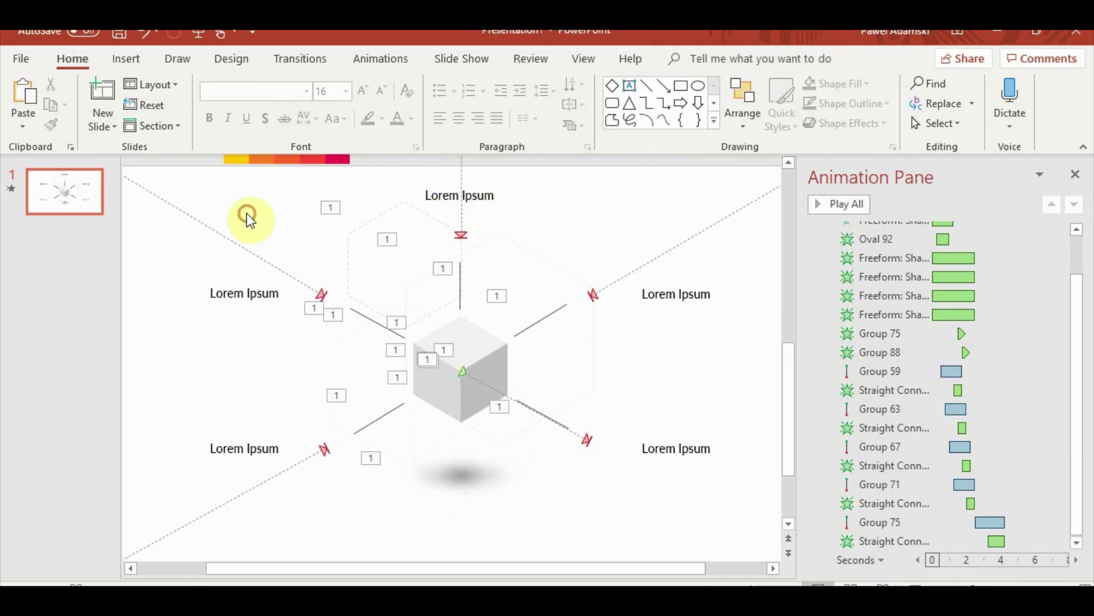
Step: Recolour the text of all five Lorem Ipsum labels dark grey from the black theme shades
left_click(237, 447)
left_click(245, 293, "shift")
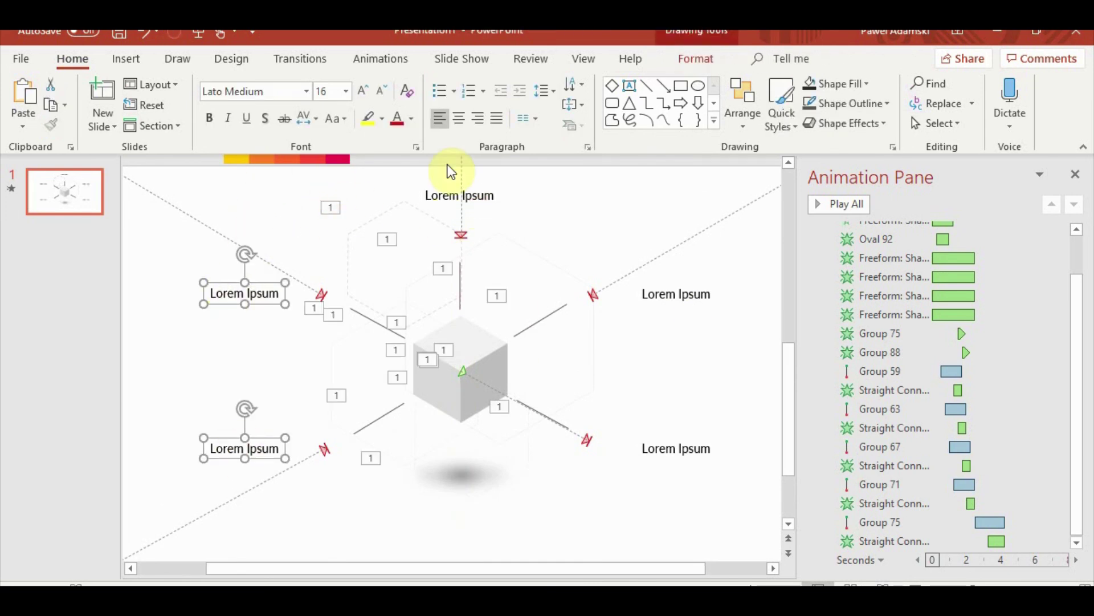
left_click(460, 194, "shift")
left_click(676, 293, "shift")
left_click(675, 447, "shift")
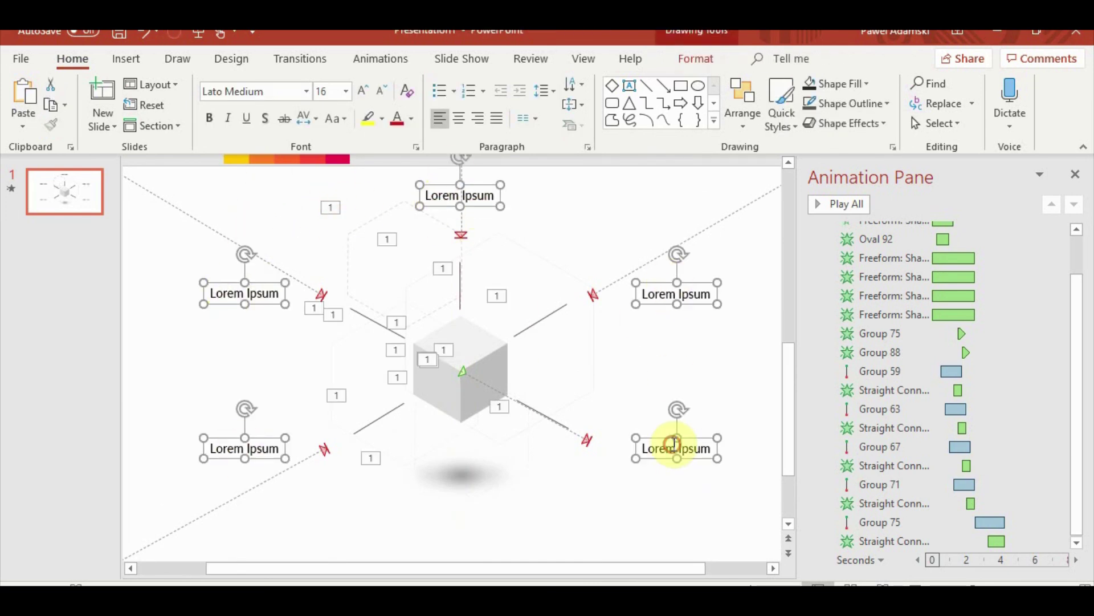
left_click(413, 118)
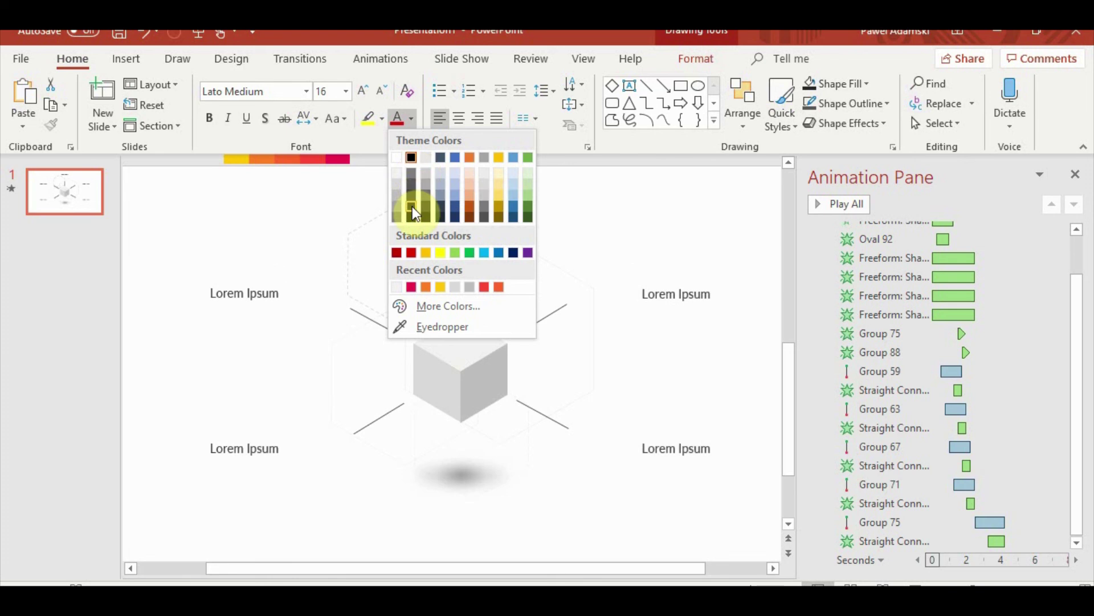
left_click(412, 193)
left_click(191, 392)
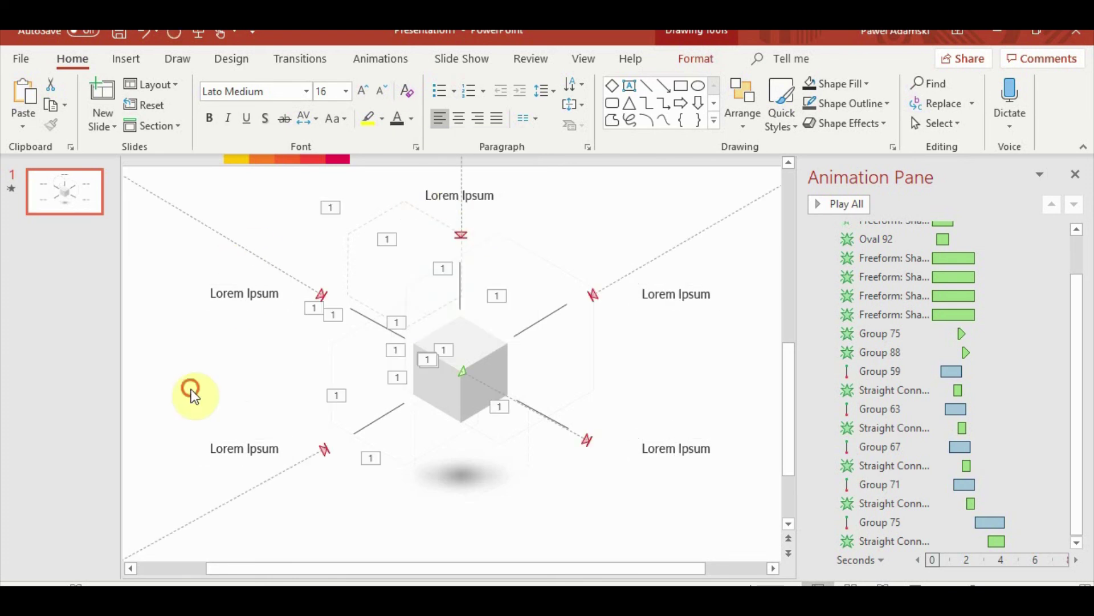
Step: Colour the label beside the yellow cube's path end with the yellow sampled from that cube's top face
left_click(258, 438)
scroll(258, 435, "down", 2)
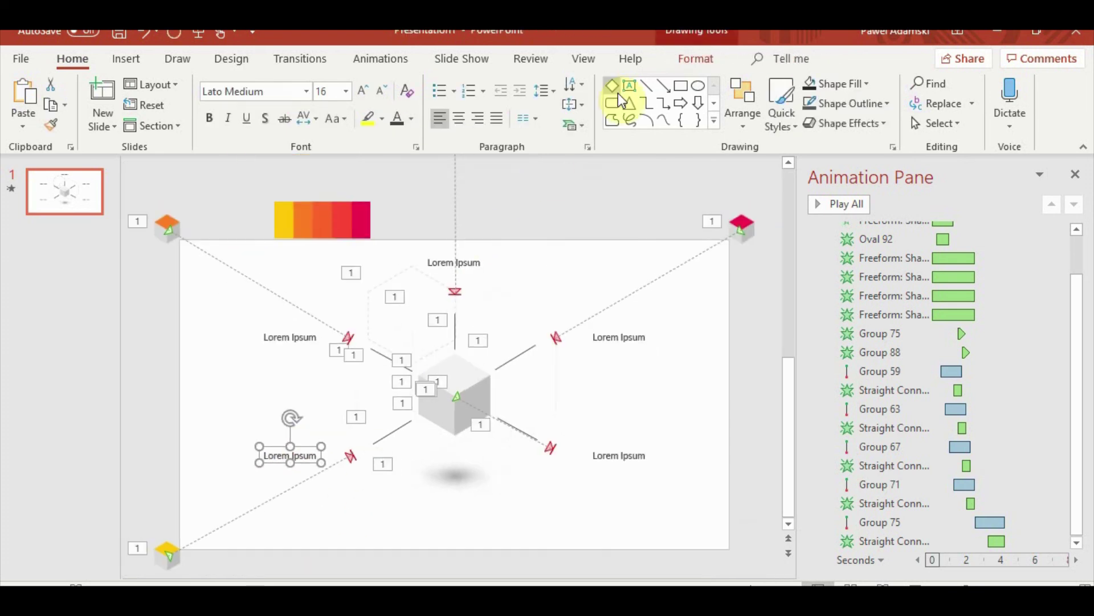
left_click(411, 119)
left_click(419, 325)
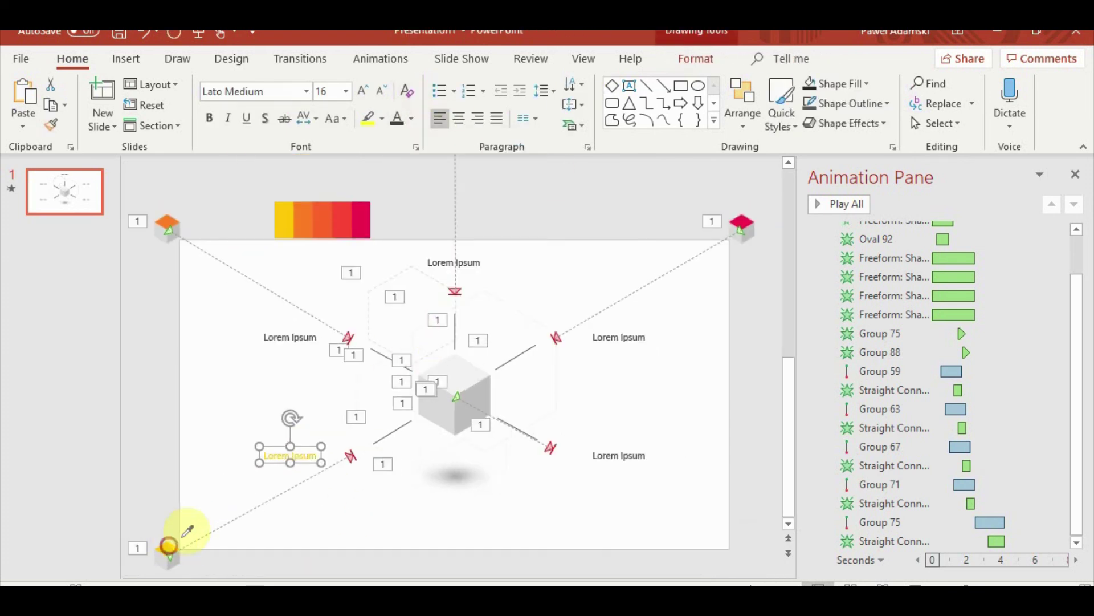
left_click(170, 548)
Step: Colour the label beside the orange cube's path end with the orange sampled from that cube's top face
left_click(293, 337)
left_click(411, 118)
left_click(419, 325)
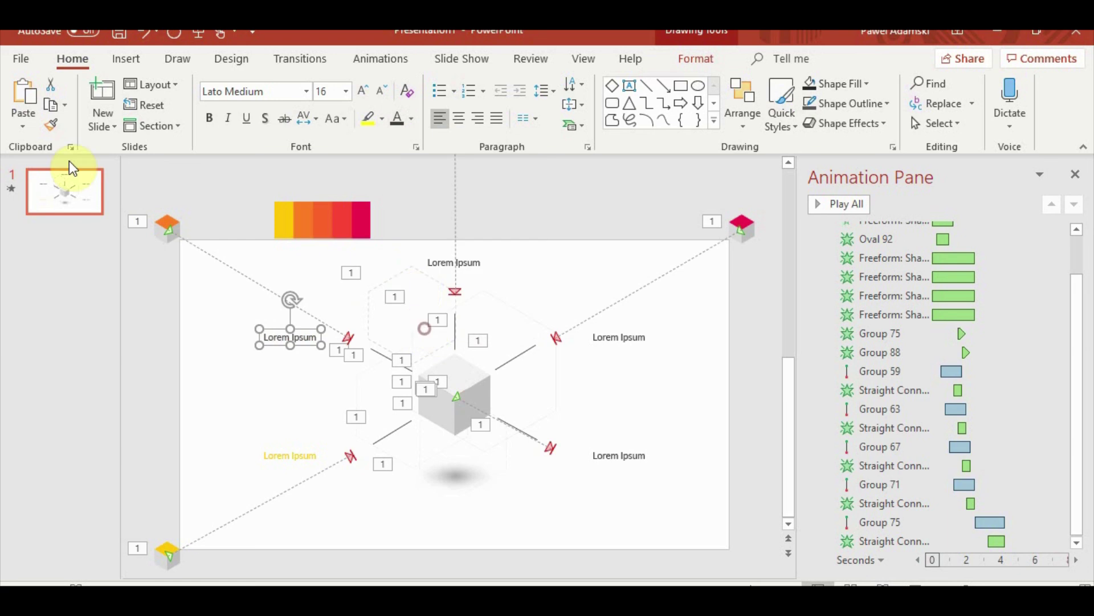
left_click(167, 223)
Step: Colour the label above the central cube with the red sampled from the red cube's top face
left_click(443, 261)
left_click(411, 118)
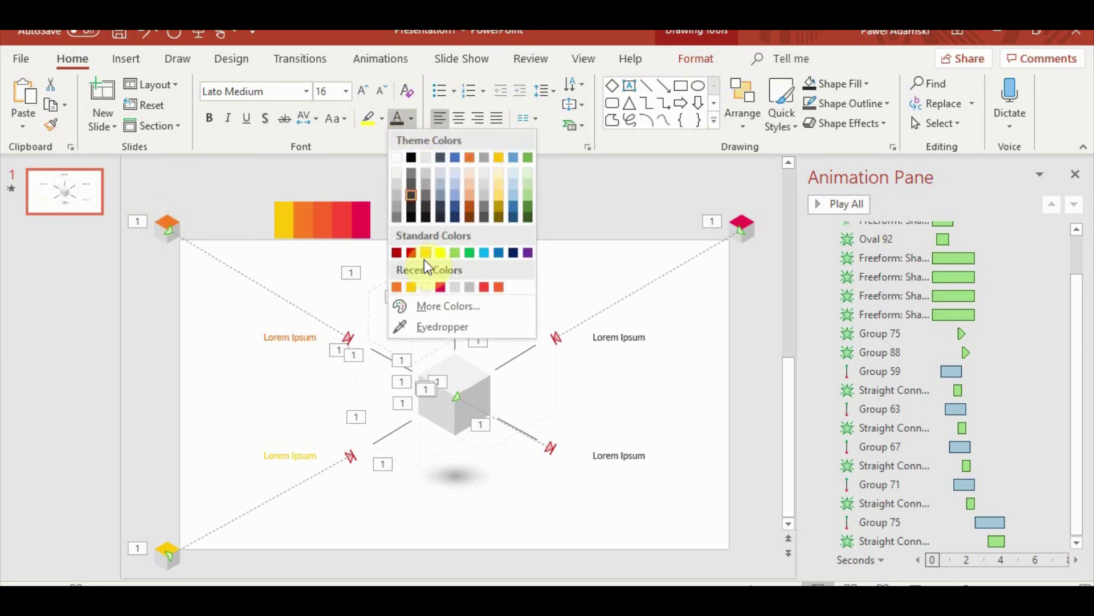
left_click(419, 325)
scroll(491, 217, "up", 1)
scroll(487, 188, "up", 2)
left_click(453, 164)
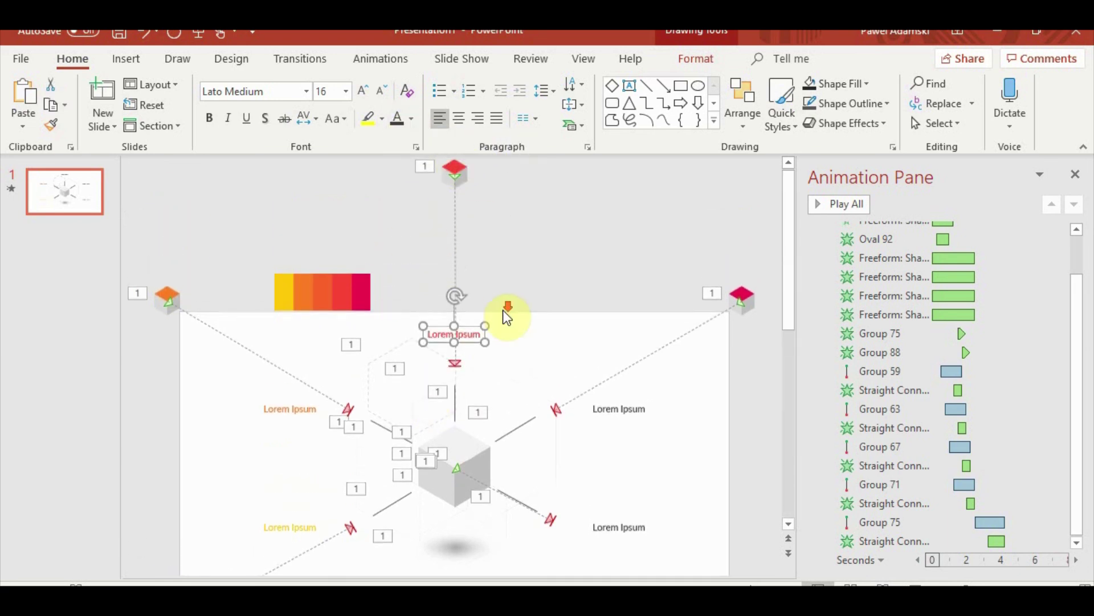
Step: Colour the label beside the magenta cube's path end with the magenta sampled from that cube's top face
scroll(505, 310, "down", 2)
left_click(619, 368)
left_click(411, 118)
left_click(419, 325)
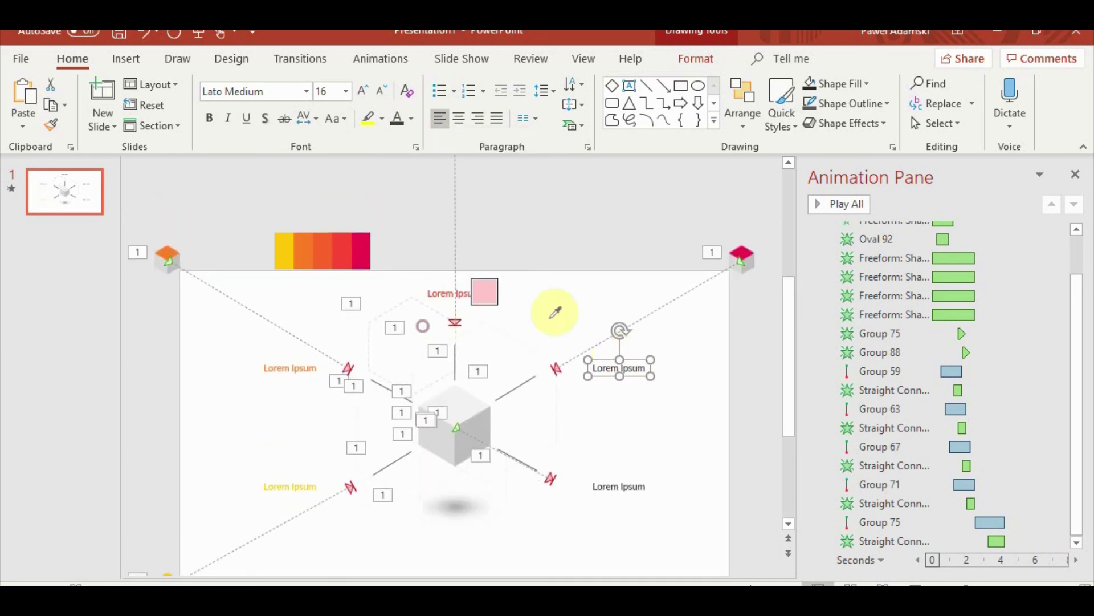
left_click(741, 255)
left_click(604, 488)
scroll(454, 486, "down", 1)
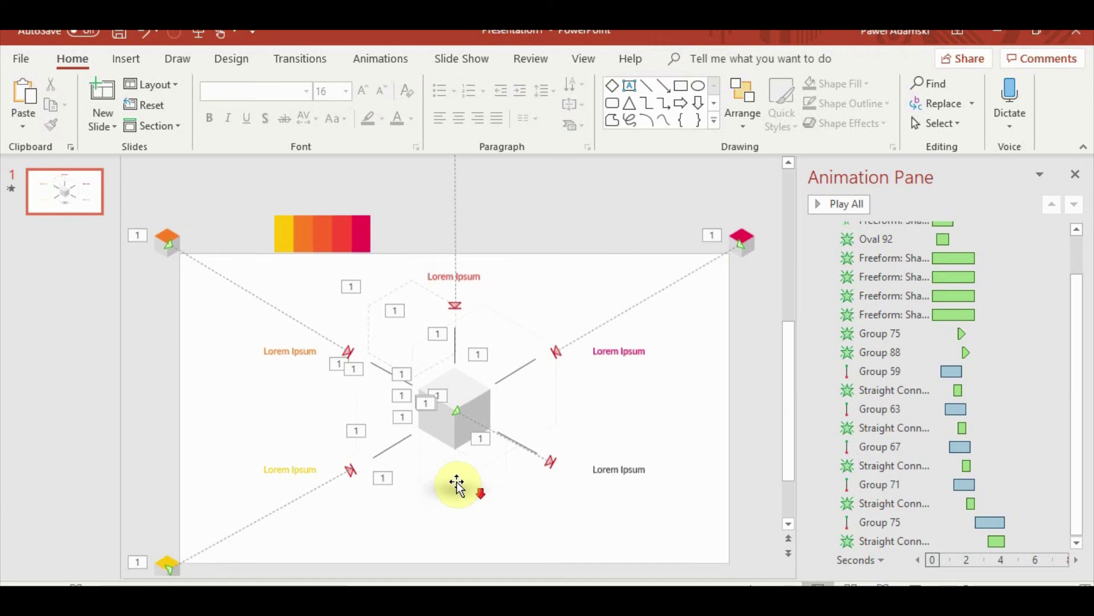
Step: Apply a Fade entrance animation to all five labels, selected in clockwise order from yellow through orange, red and magenta to dark grey
left_click(288, 454)
left_click(290, 337, "ctrl")
left_click(454, 263, "ctrl")
left_click(605, 337, "ctrl")
left_click(621, 456, "ctrl")
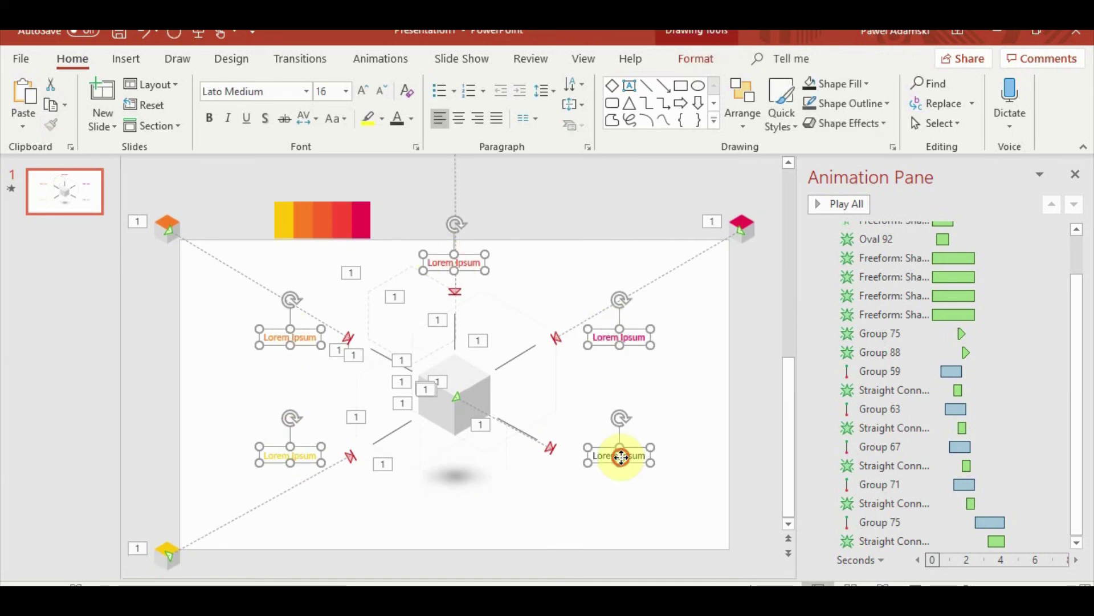
left_click(376, 57)
left_click(238, 101)
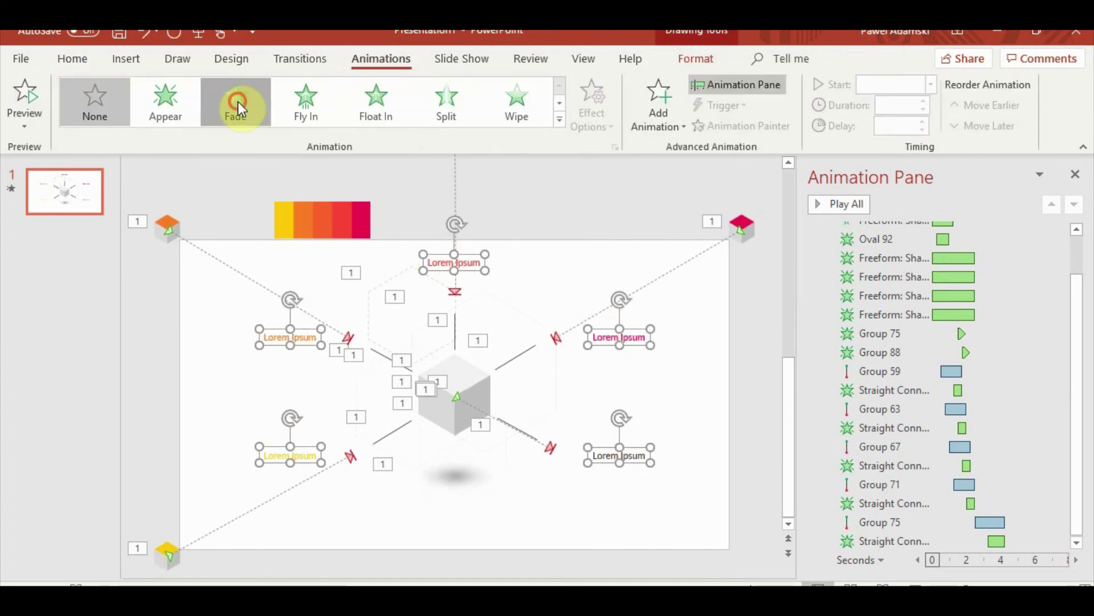
Step: Set the five label fades to start After Previous with a 1-second duration, and preview the slide's animation
right_click(906, 471)
left_click(963, 364)
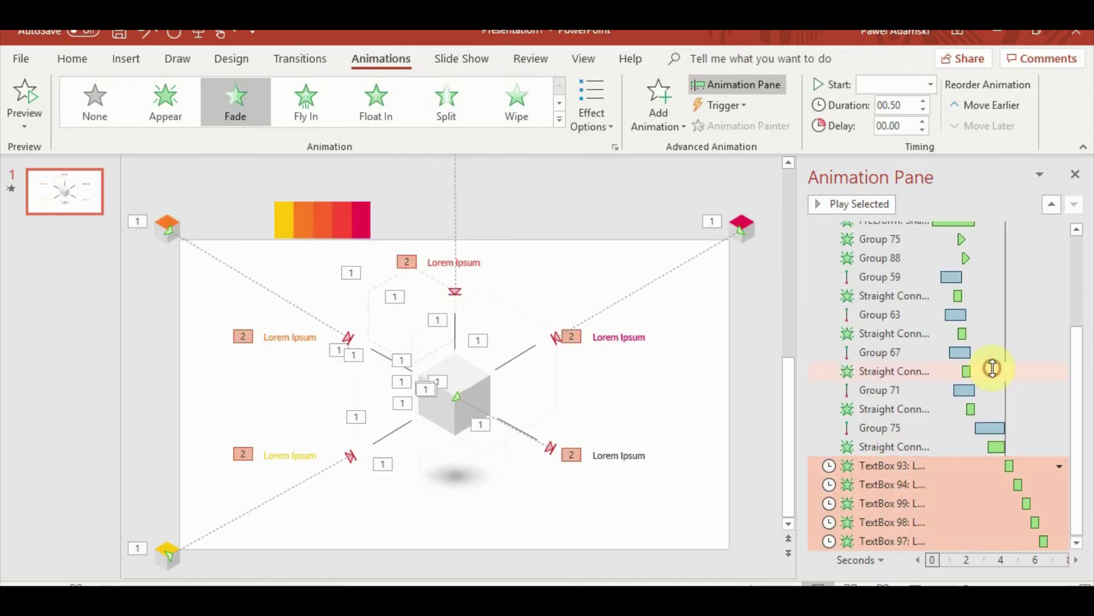
left_click(922, 102)
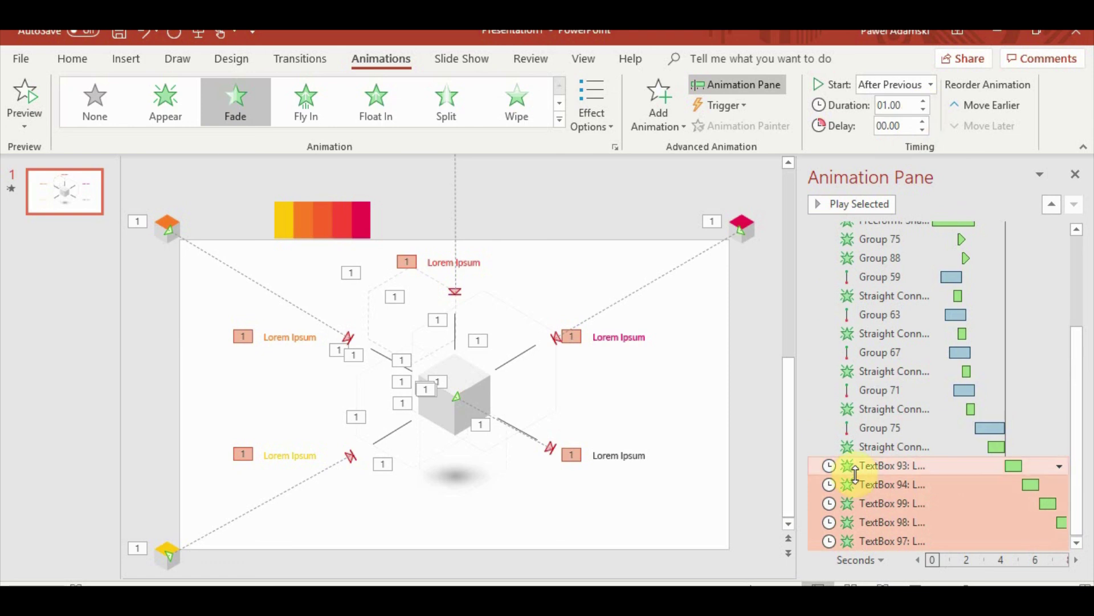
left_click(851, 584)
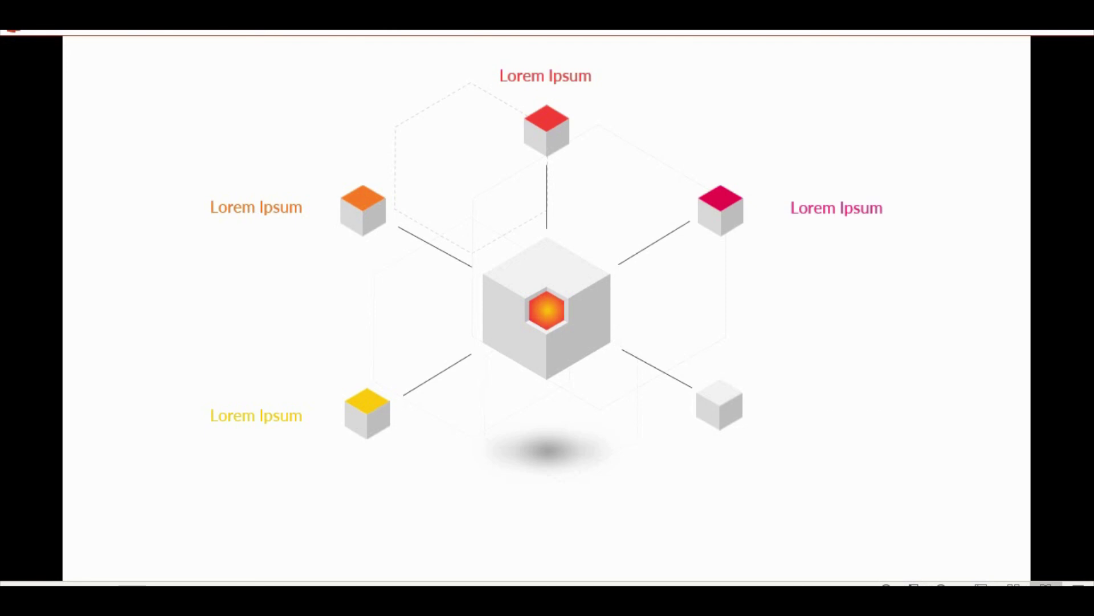
key("Escape")
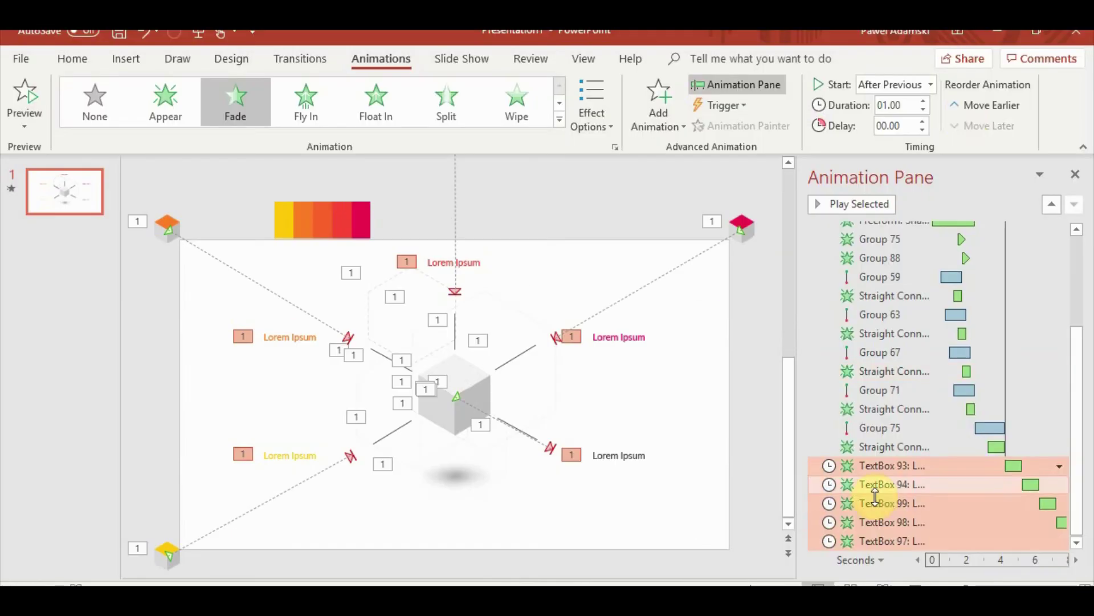
Step: Change the start of the orange, red, magenta and dark grey label fades to With Previous
left_click(889, 484)
left_click(896, 541, "shift")
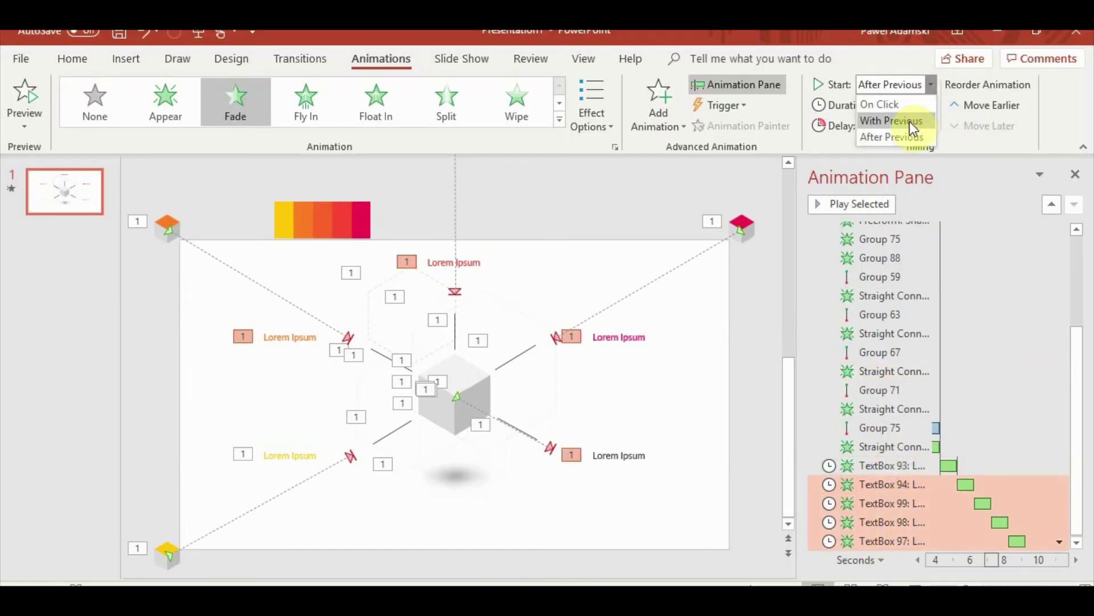
left_click(910, 122)
Step: Delay the orange label's fade by 0.75 seconds and the red label's fade by 1.5 seconds
left_click(890, 484)
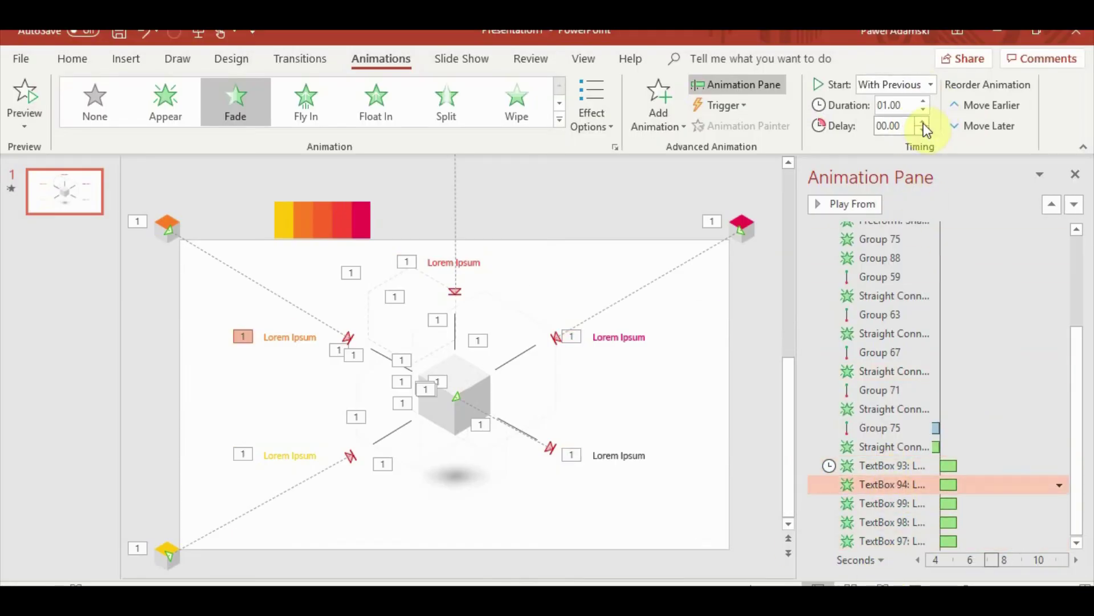
left_click(923, 123)
left_click(923, 123)
left_click(923, 122)
left_click(890, 503)
left_click(922, 122)
left_click(922, 122)
left_click(921, 122)
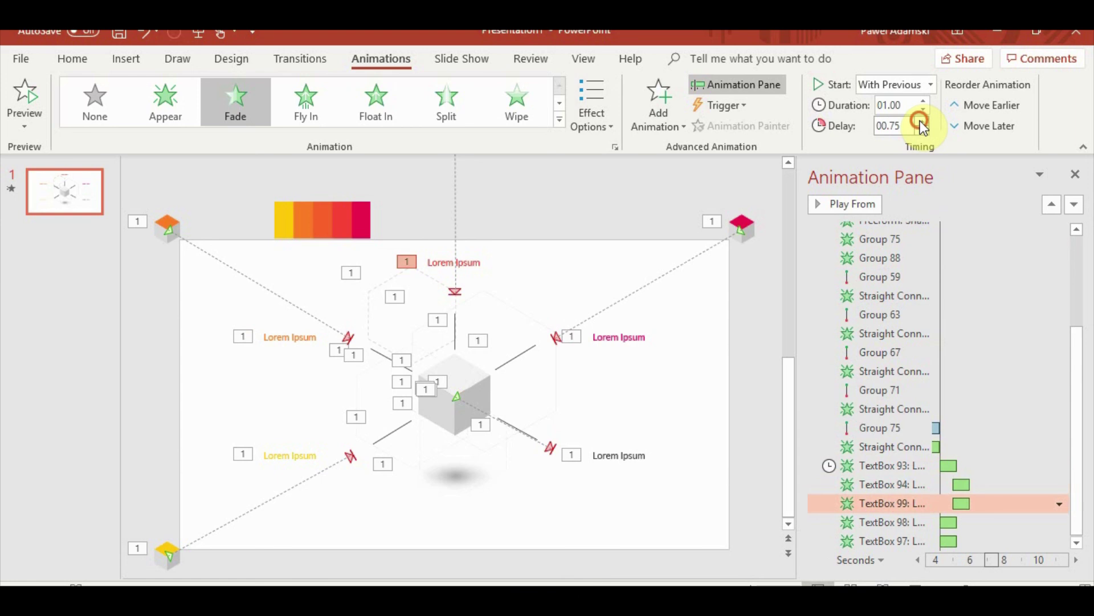
Step: Set the delay of the magenta label's fade to 2.25 seconds
left_click(875, 522)
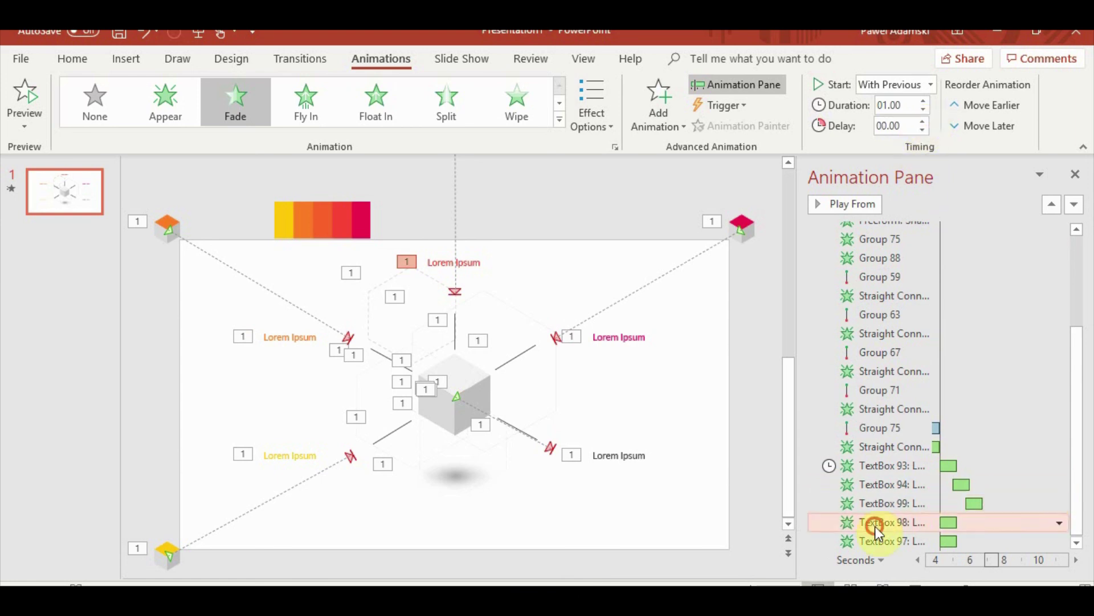
left_click(923, 122)
left_click(923, 122)
left_click(923, 122)
left_click(924, 122)
left_click(923, 122)
left_click(923, 122)
left_click(923, 122)
left_click(924, 122)
left_click(924, 122)
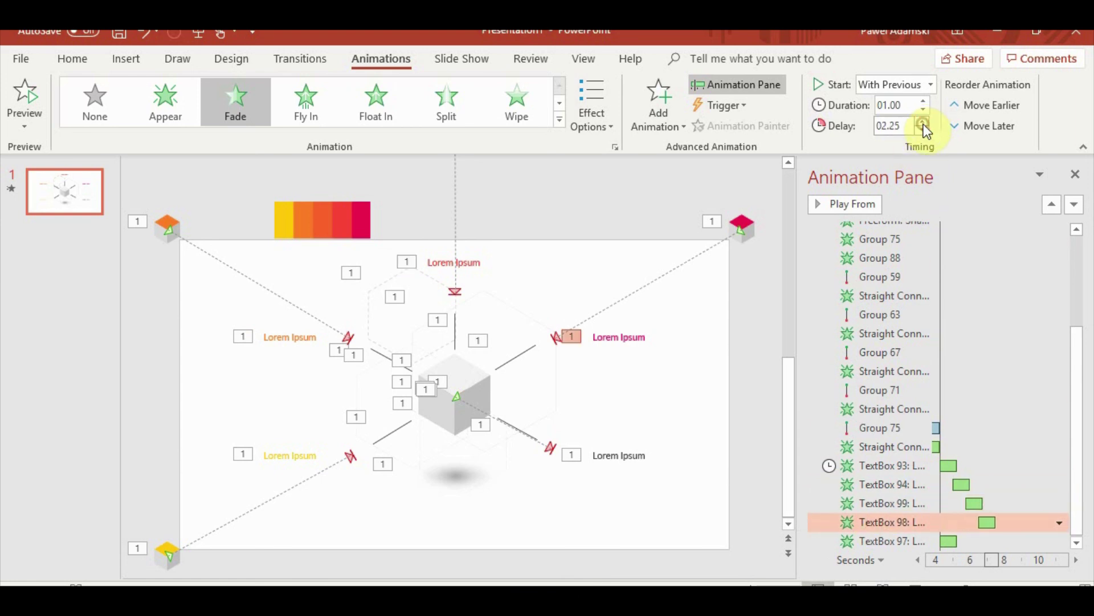
Step: Set the delay of the dark grey label's fade to 3 seconds and play the slide to check the timing
left_click(955, 541)
left_click(924, 122)
left_click(924, 121)
left_click(924, 121)
left_click(924, 121)
left_click(924, 121)
left_click(923, 121)
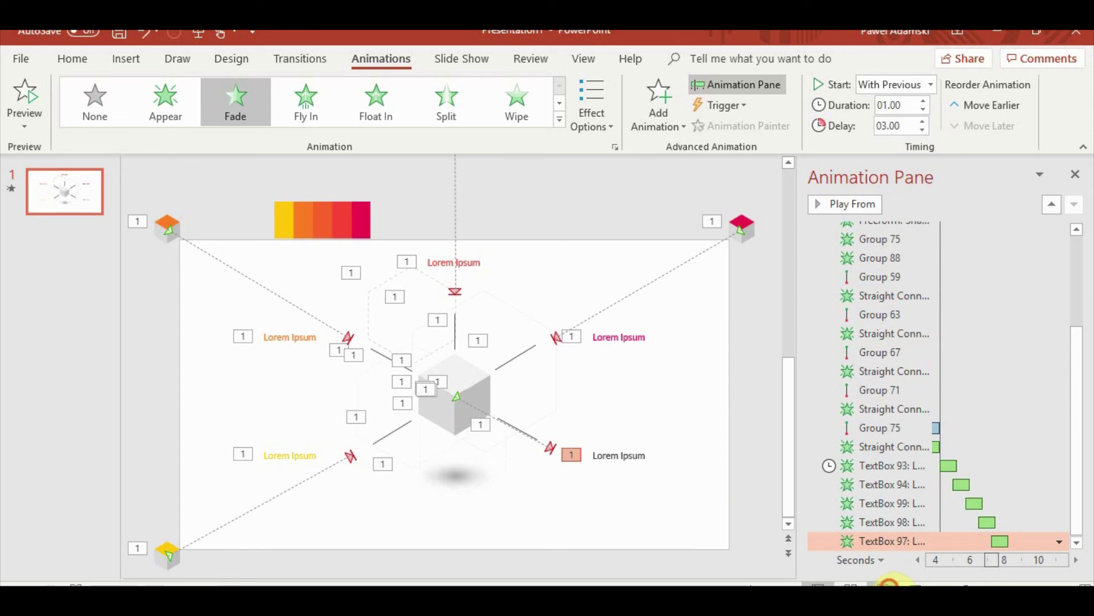
left_click(889, 584)
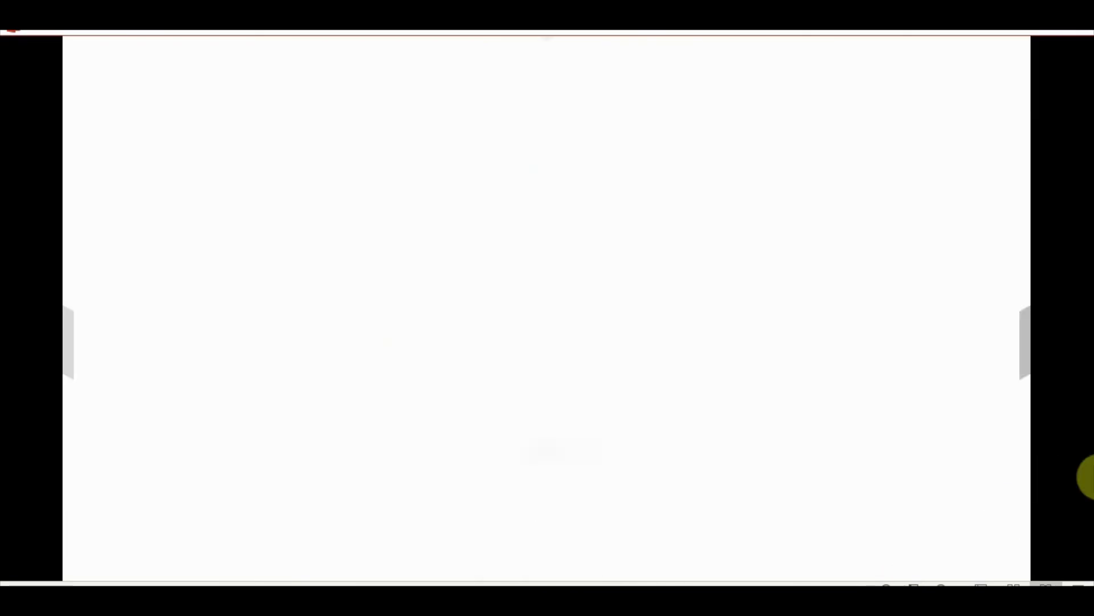